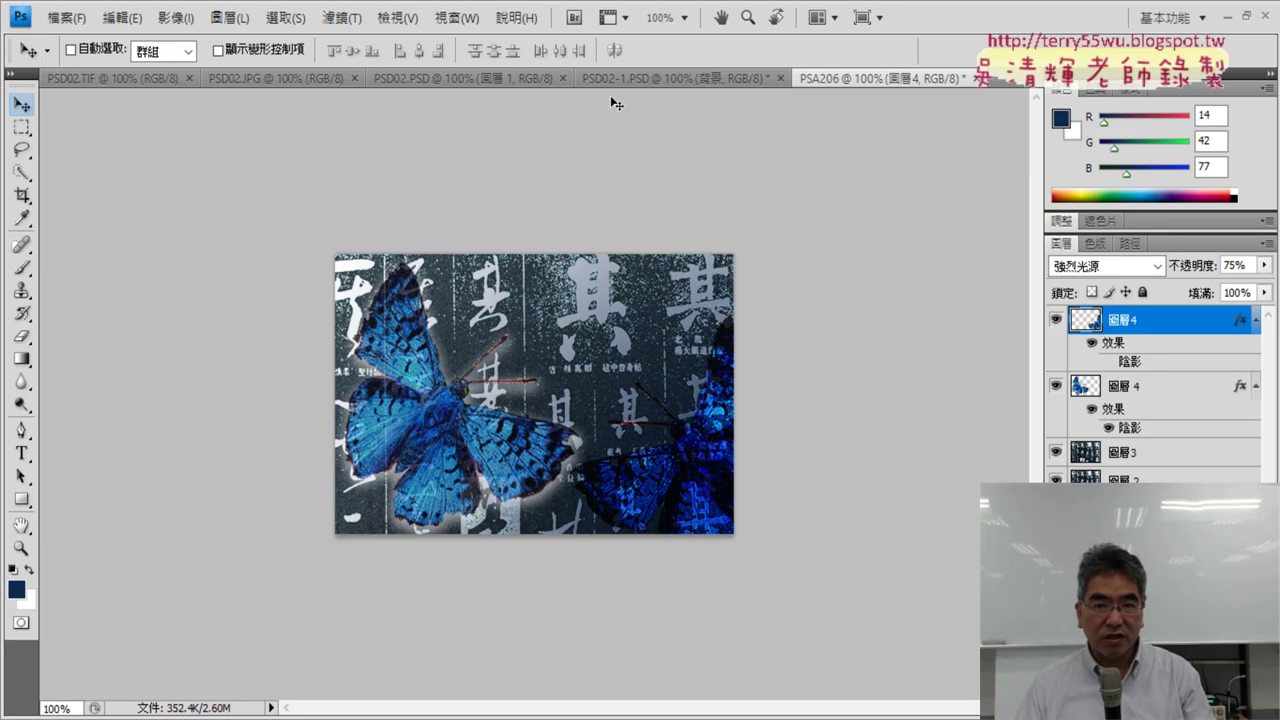
# - Bring the PSD02-1.PSD document with the black 蝴蝶 text to the front
pyautogui.click(626, 76)
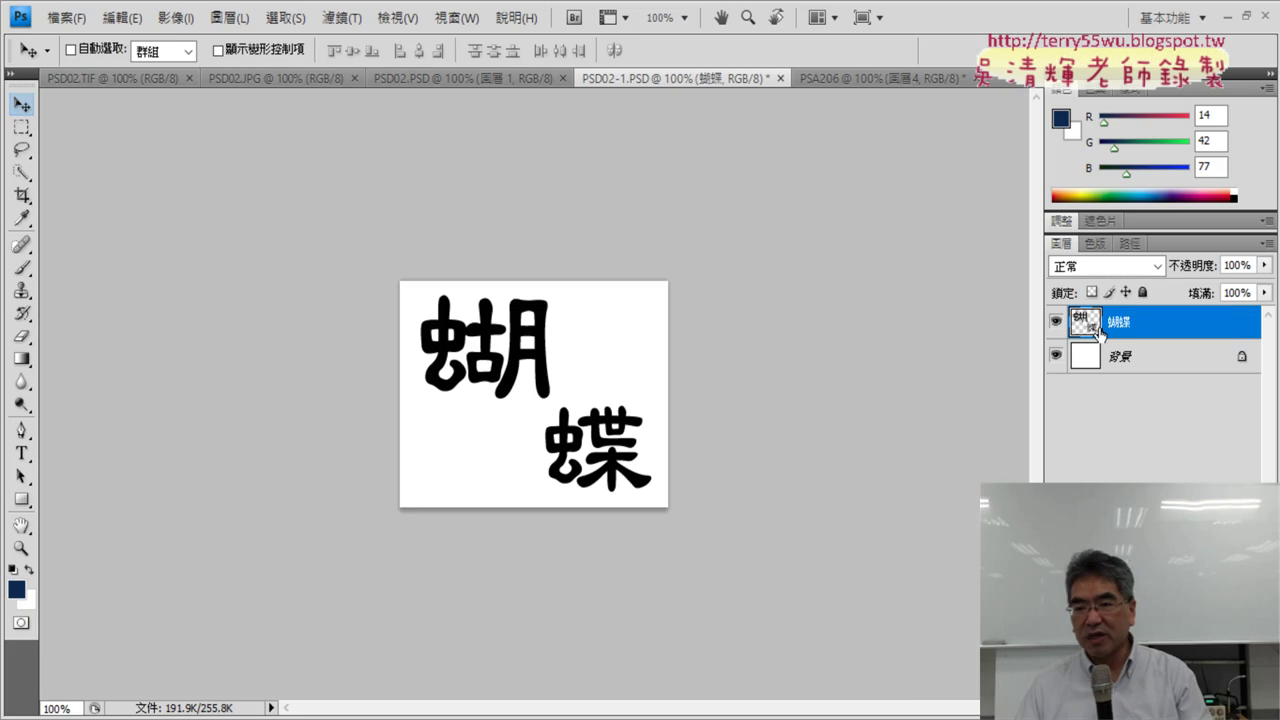
# - Duplicate the 蝴蝶 layer, replacing the 拷貝 suffix so the copy is named '蝴蝶 白'
pyautogui.rightClick(1100, 331)
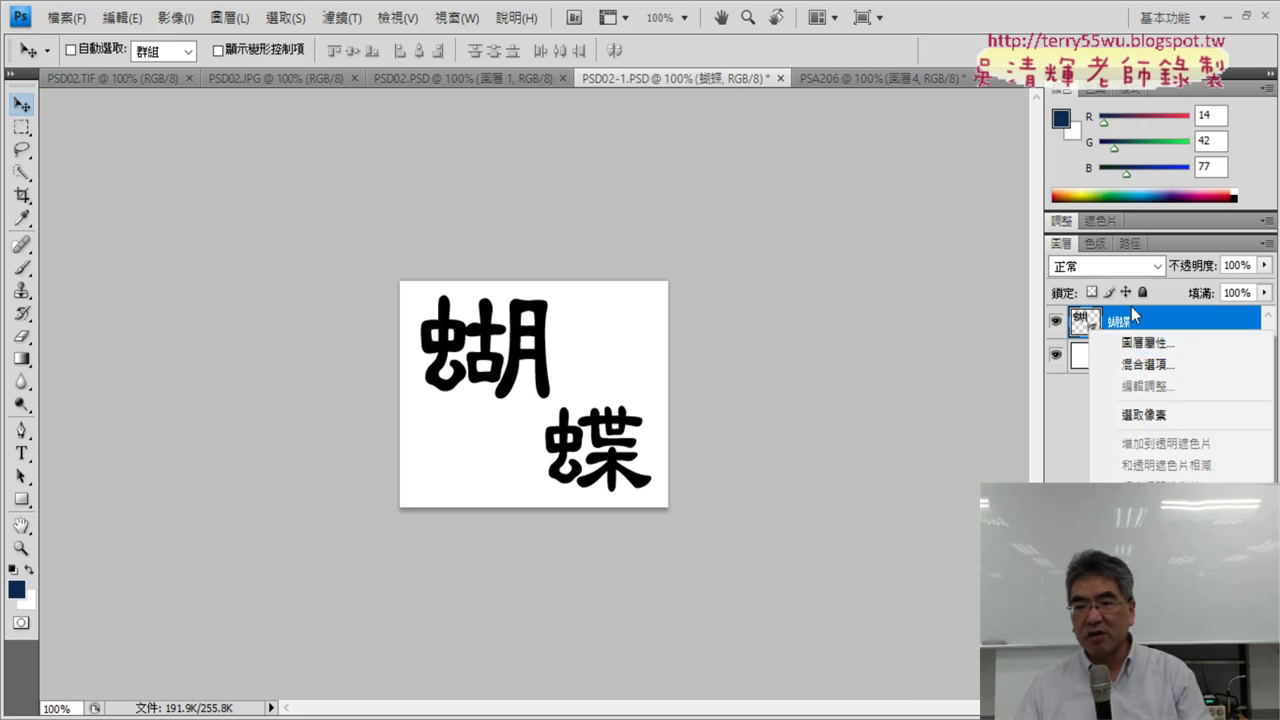
pyautogui.click(1140, 320)
pyautogui.rightClick(1192, 320)
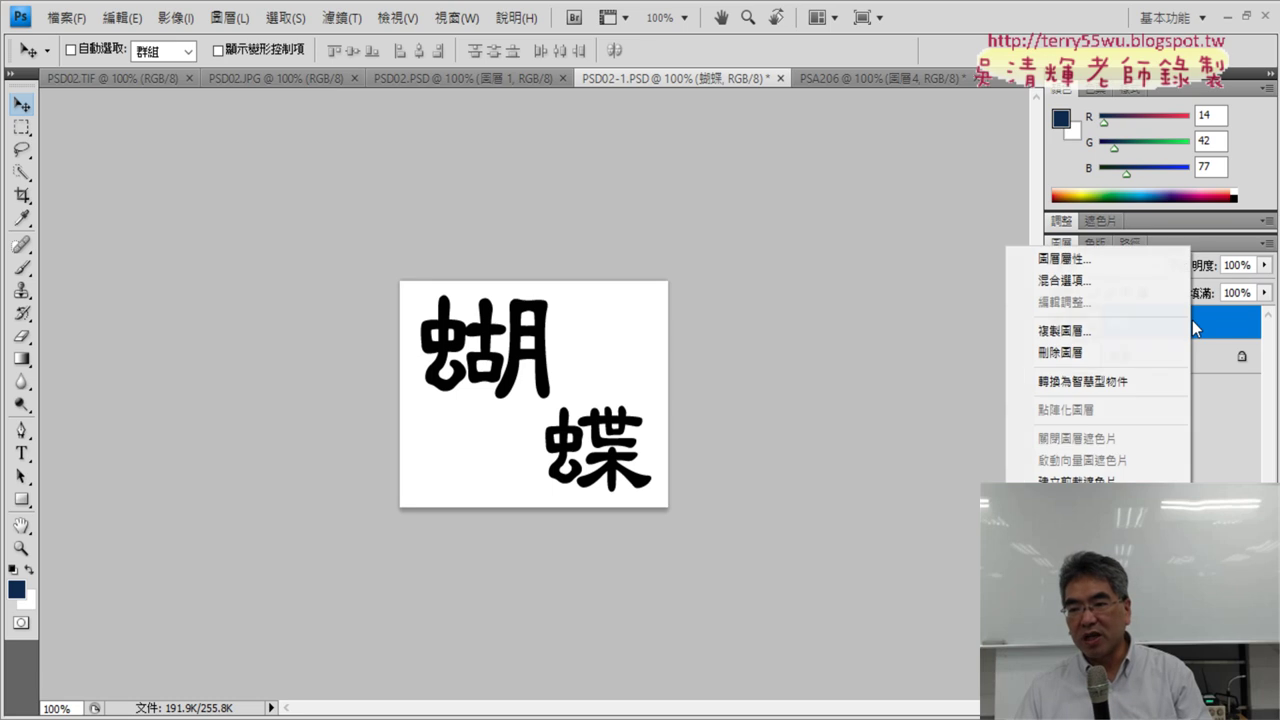
pyautogui.click(1104, 334)
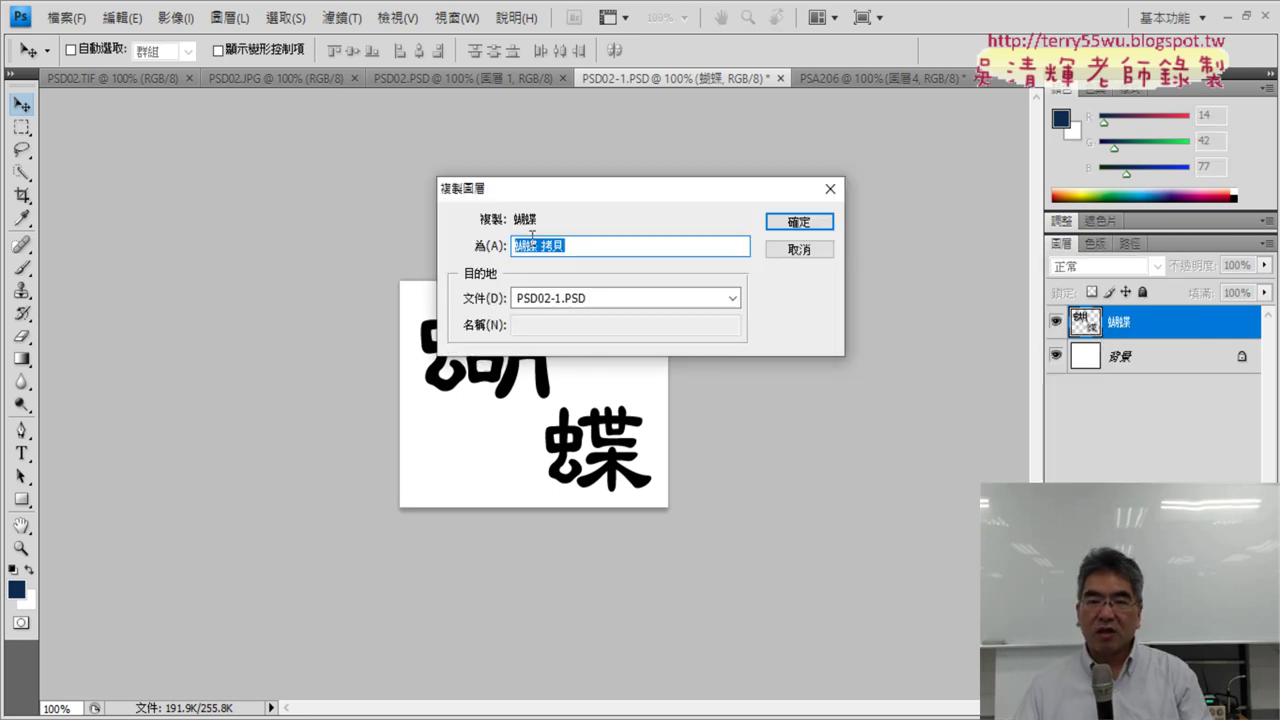
pyautogui.moveTo(540, 246); pyautogui.dragTo(716, 268)
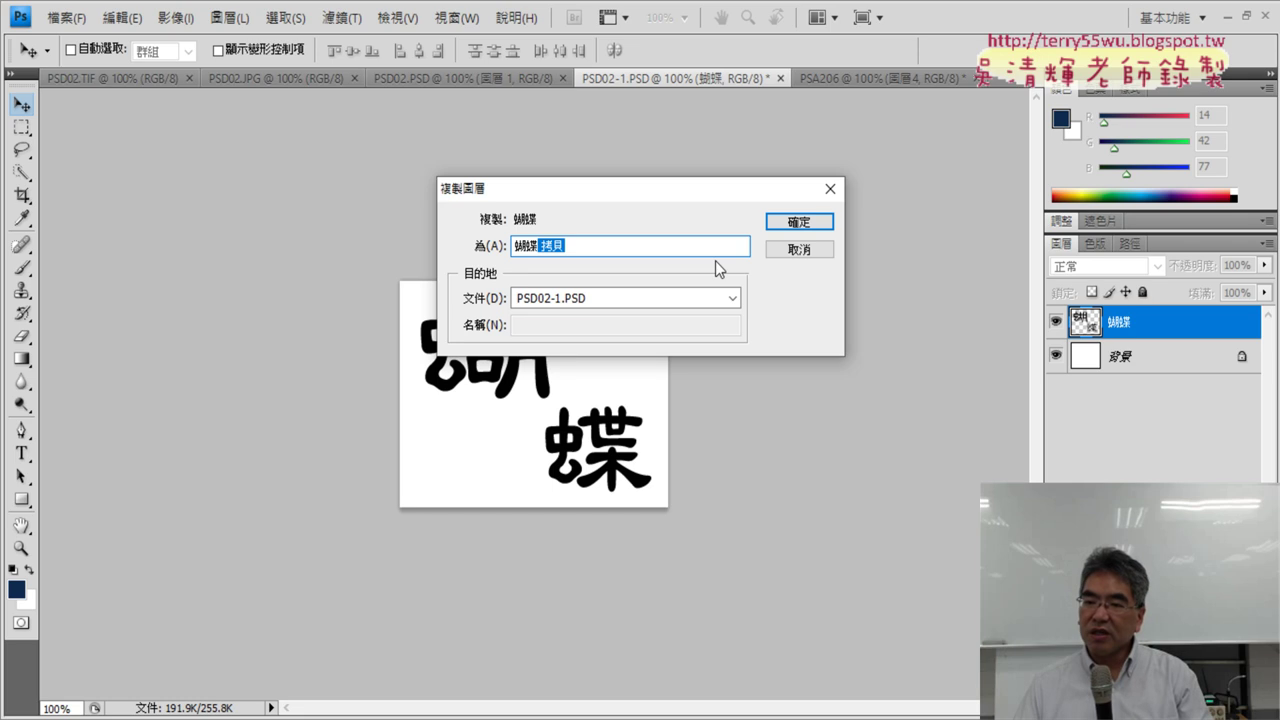
pyautogui.click(605, 248)
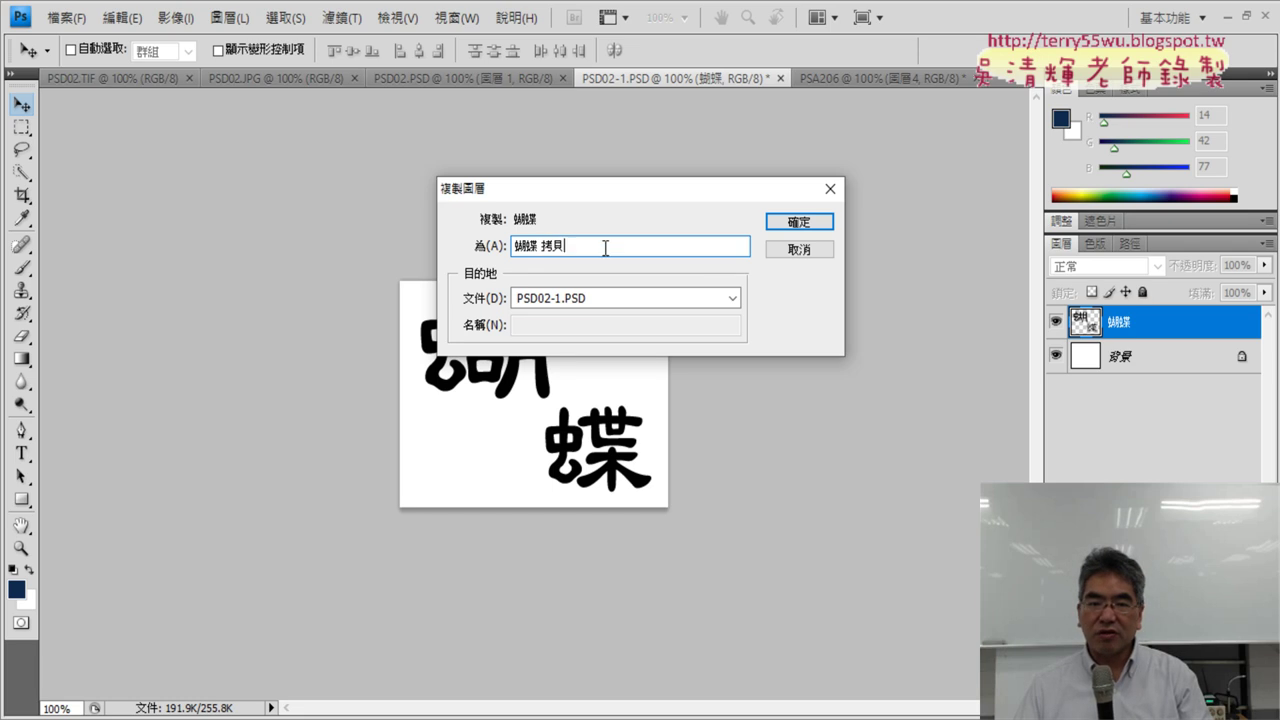
pyautogui.doubleClick(565, 251)
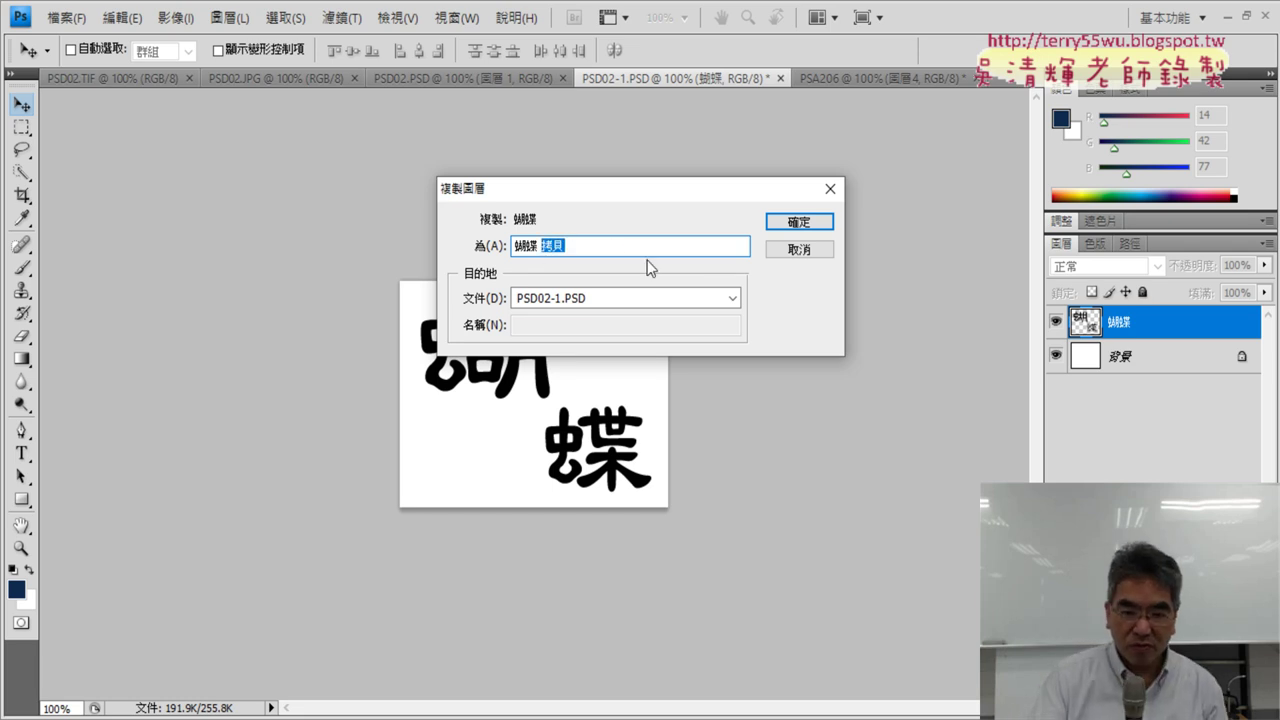
pyautogui.press('BackSpace')
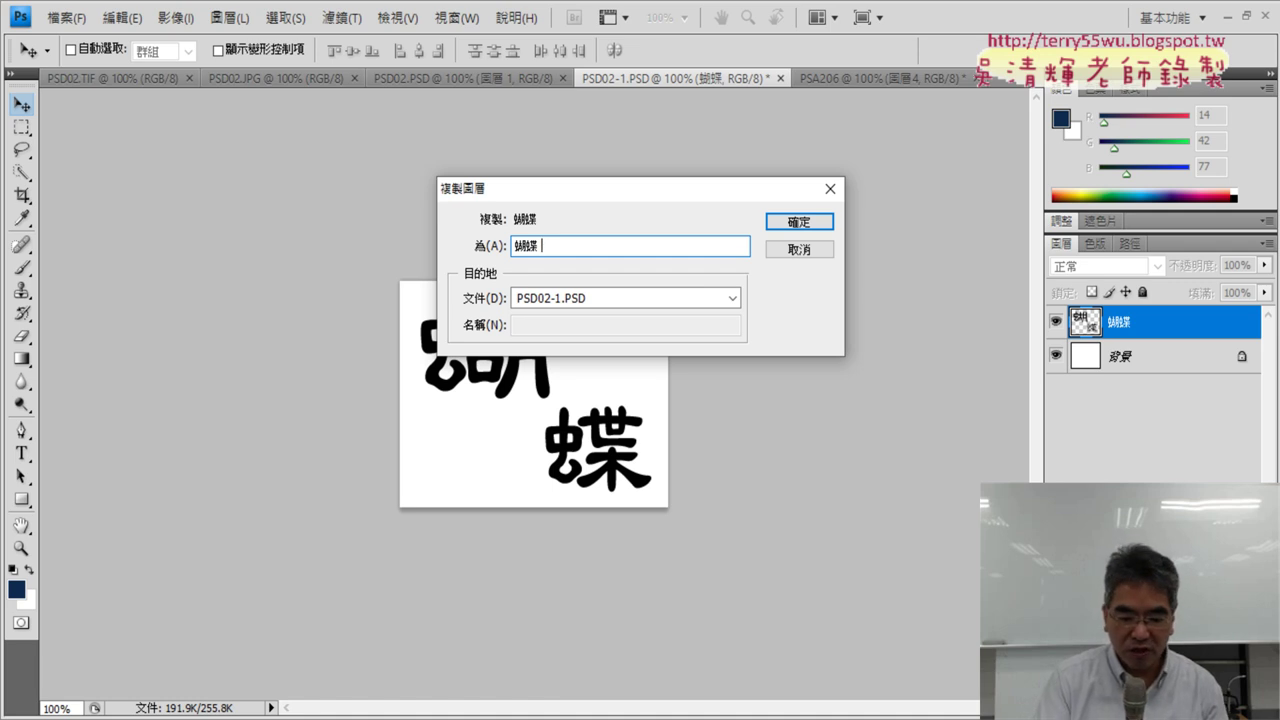
pyautogui.write('ㄅㄞ6')
pyautogui.press('Return')
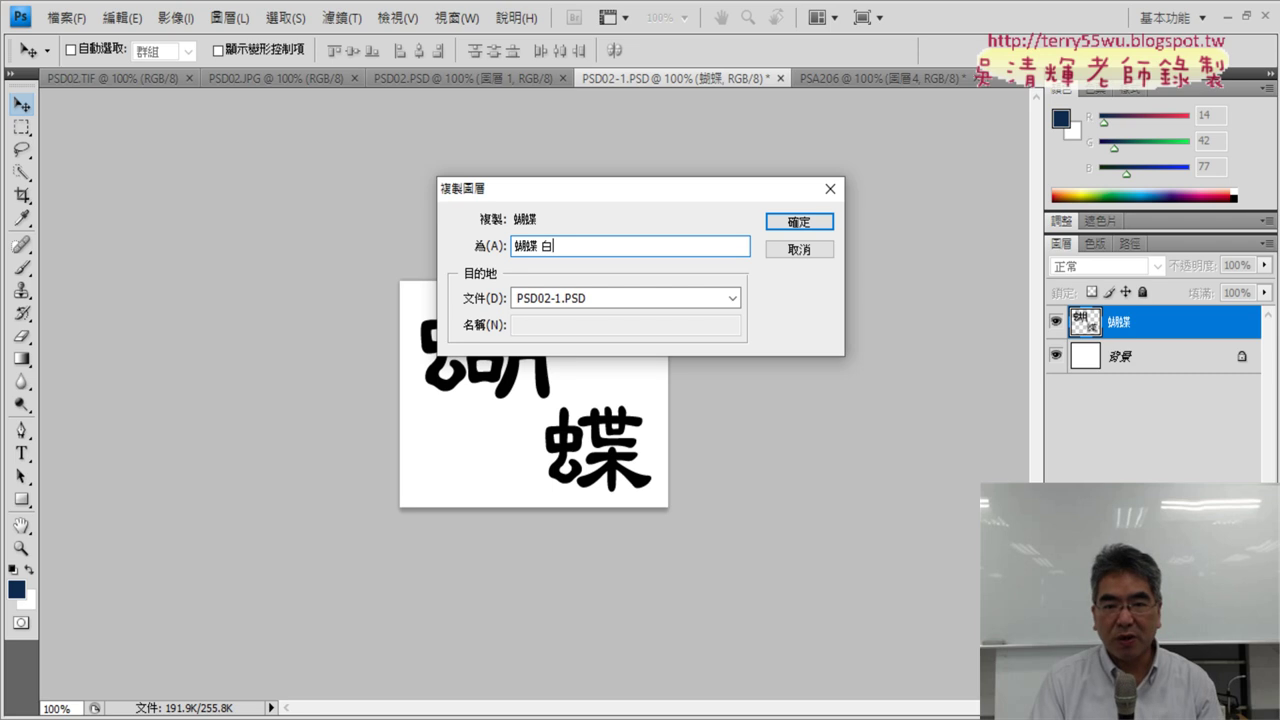
pyautogui.press('Return')
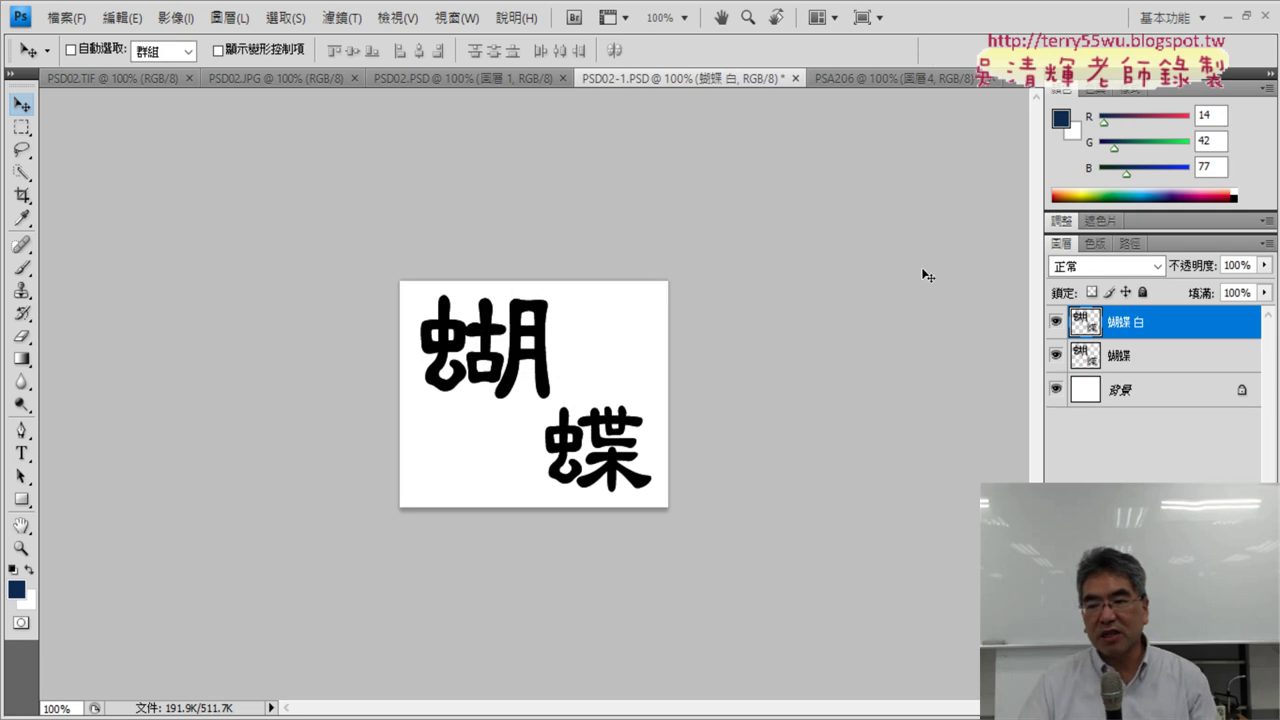
# - Move 蝴蝶 白 below 蝴蝶, select the top 蝴蝶 layer, and bring up the instructions PDF
pyautogui.click(1158, 360)
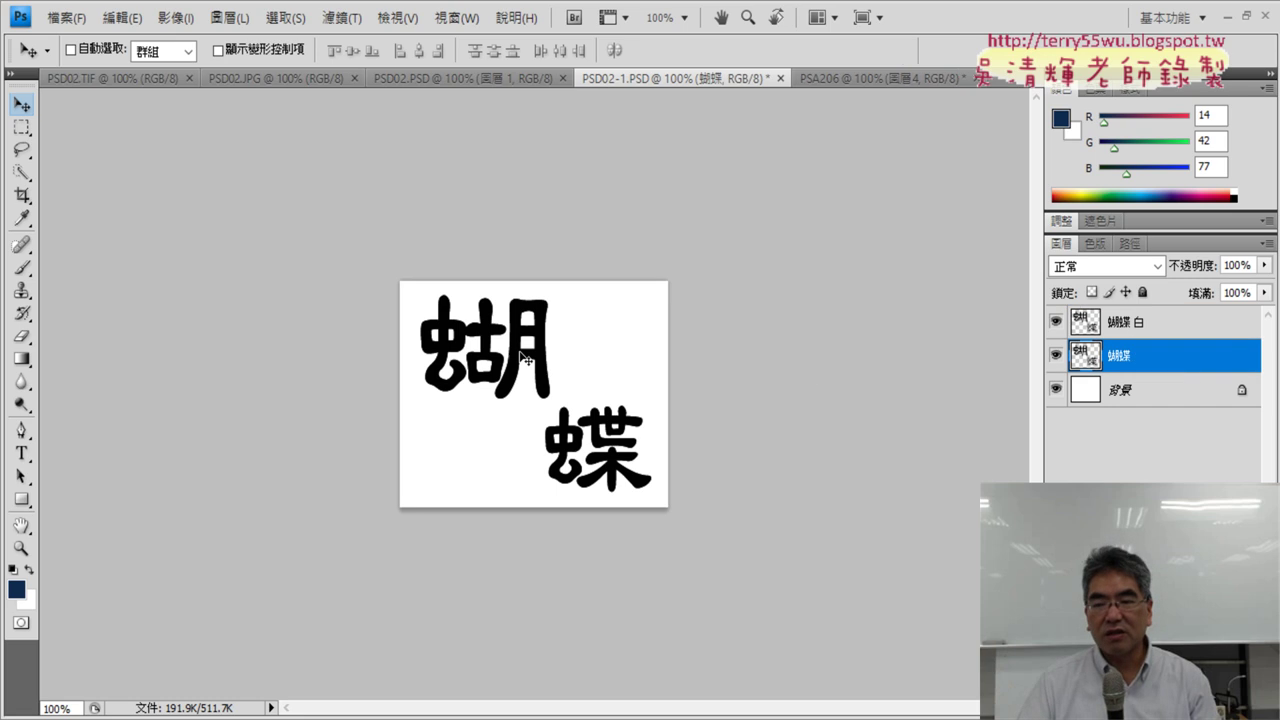
pyautogui.moveTo(1128, 325); pyautogui.dragTo(1129, 366)
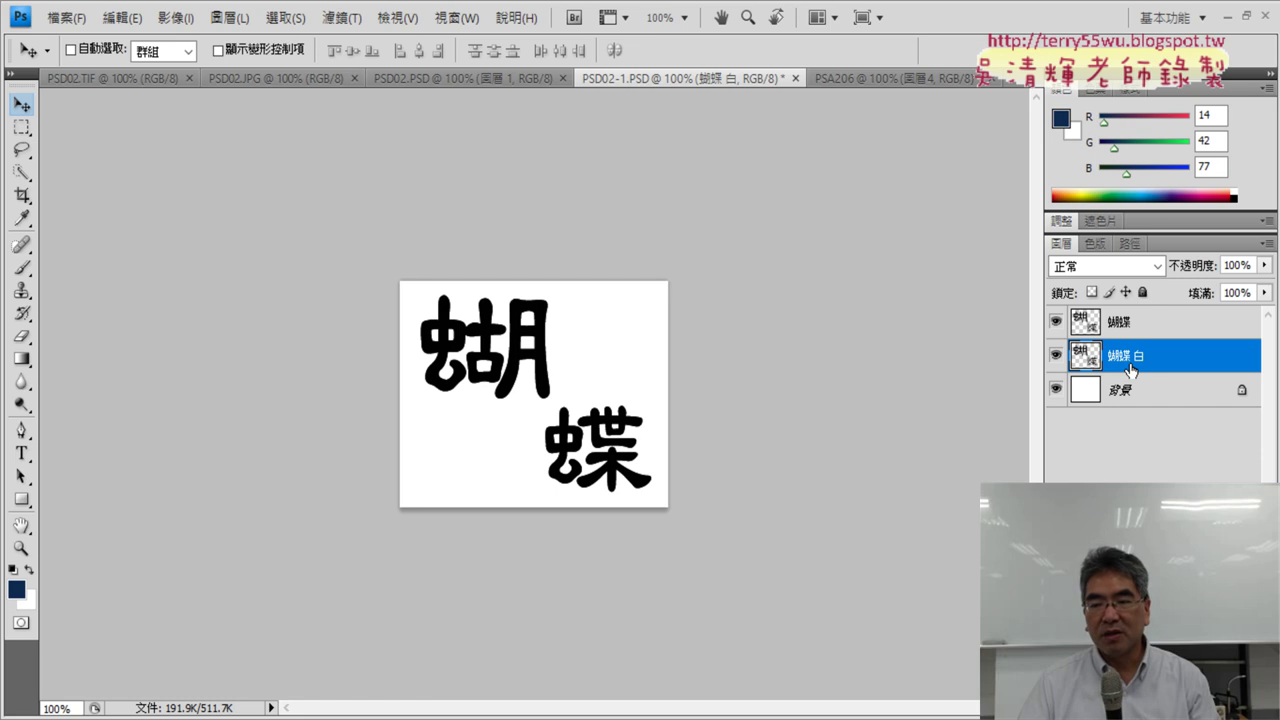
pyautogui.click(1137, 323)
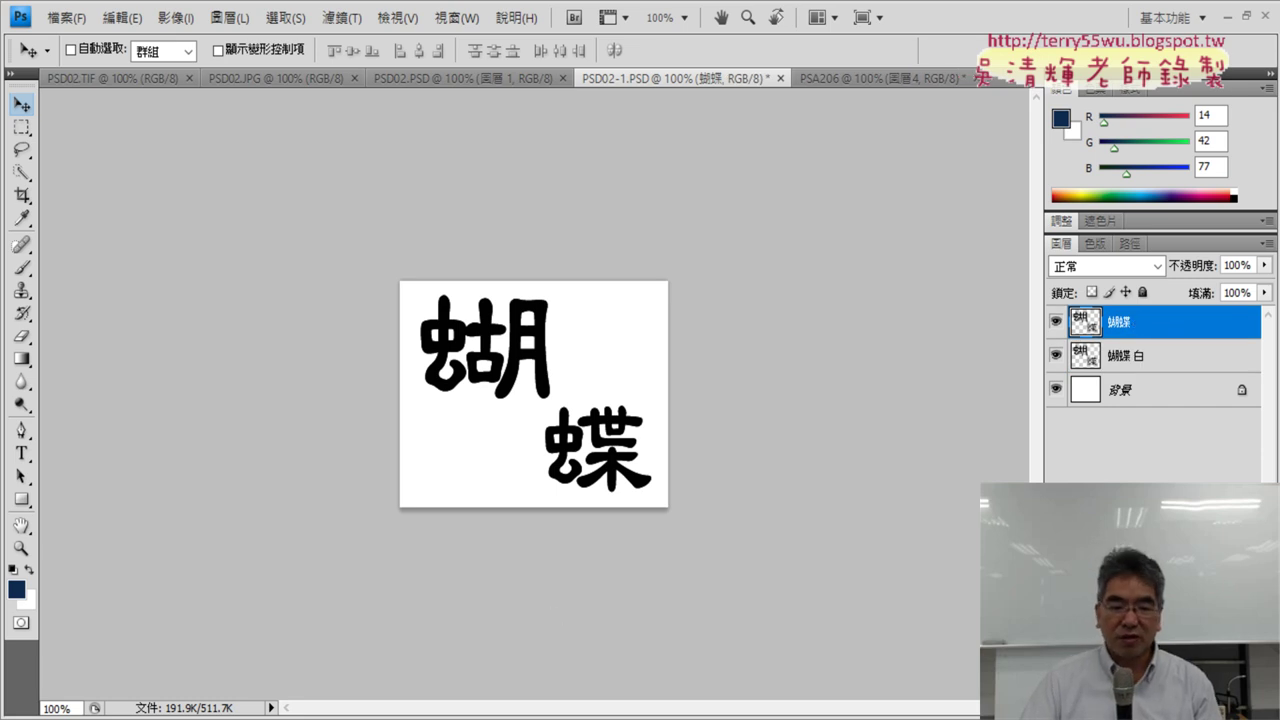
pyautogui.click(345, 645)
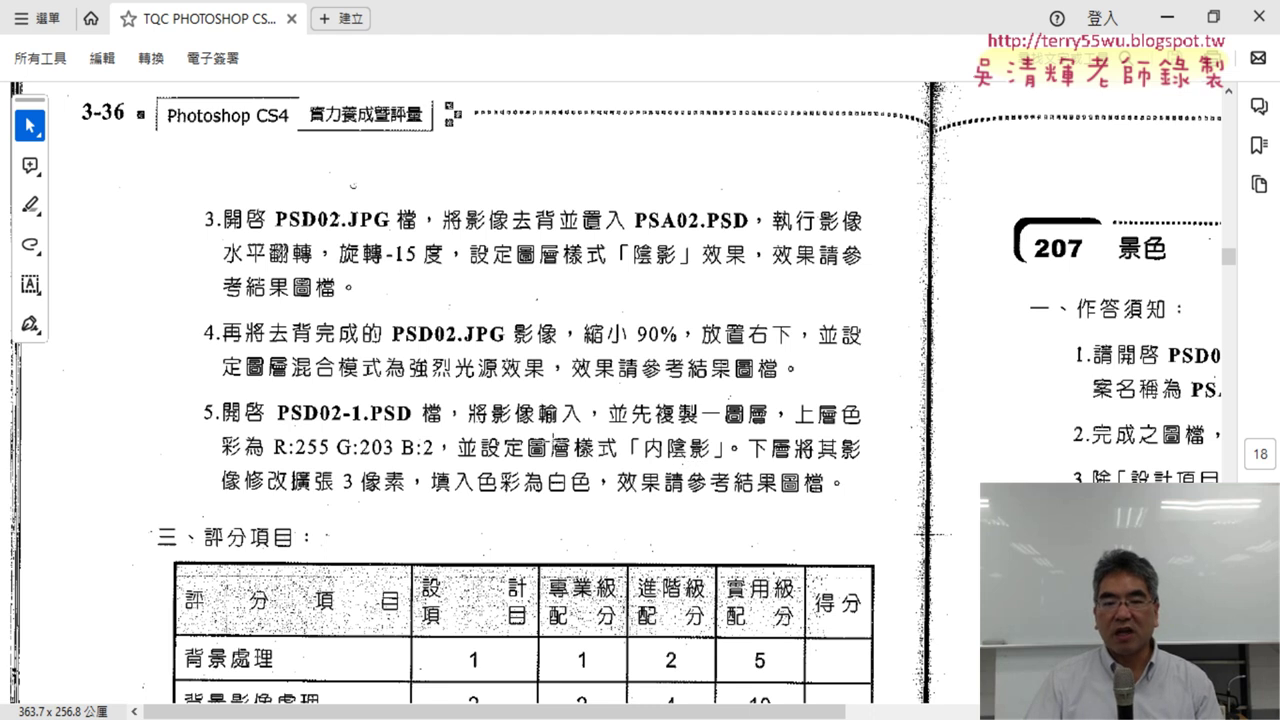
pyautogui.click(1168, 18)
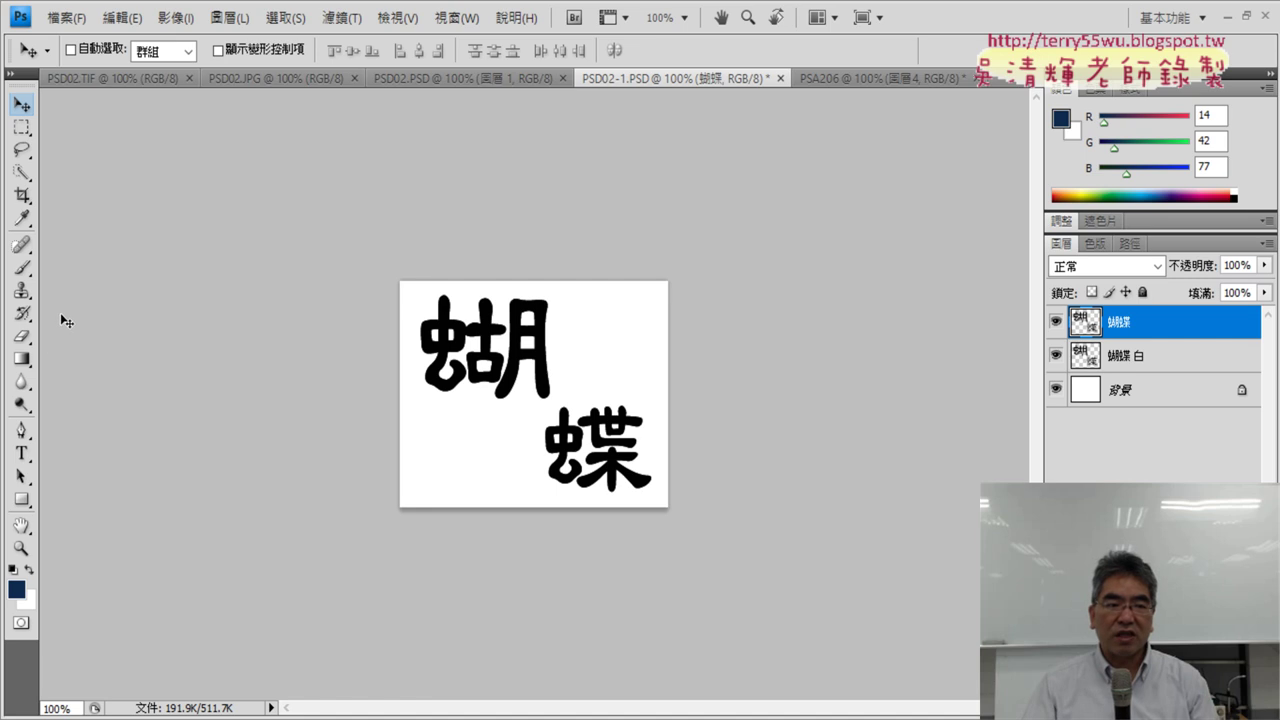
pyautogui.click(22, 173)
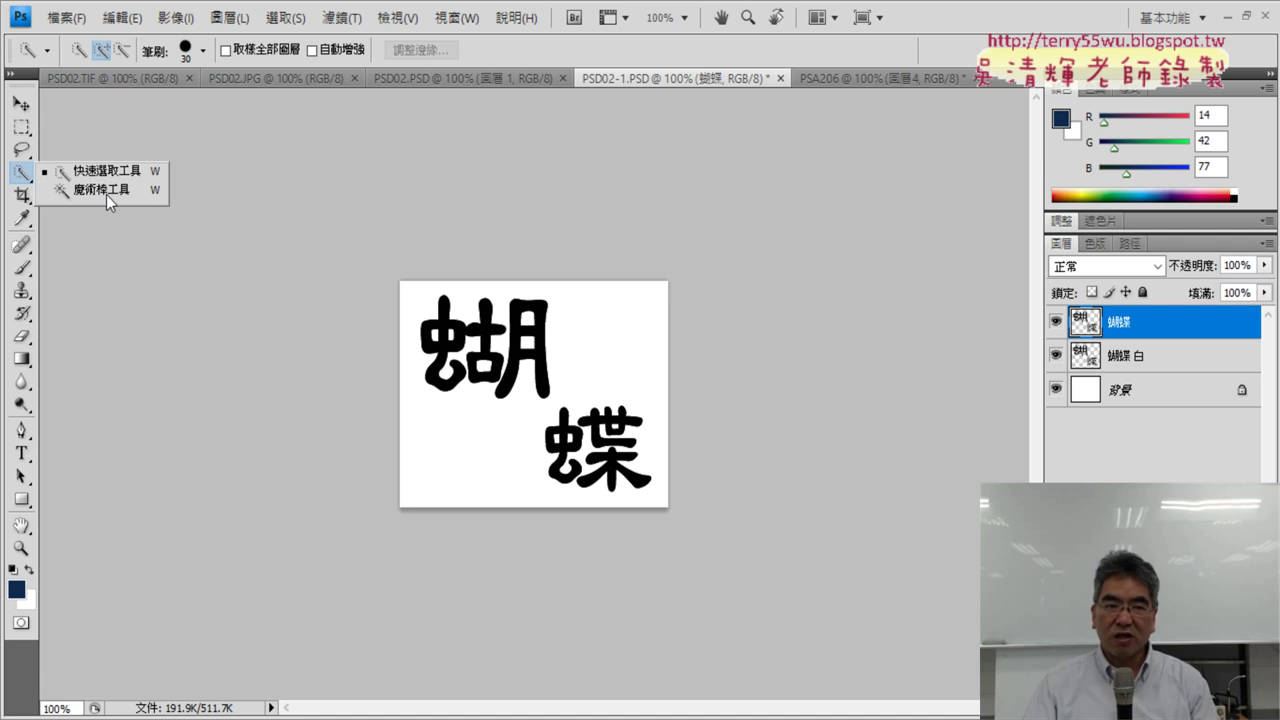
pyautogui.click(106, 194)
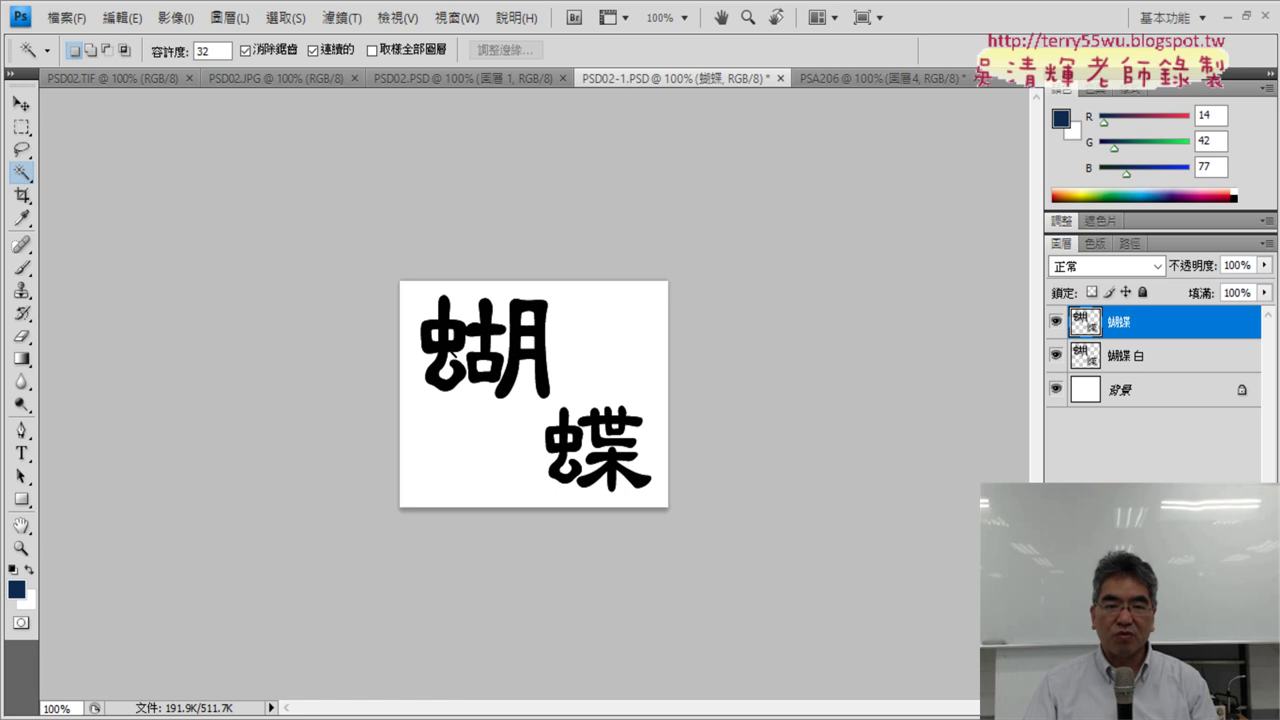
pyautogui.click(632, 354)
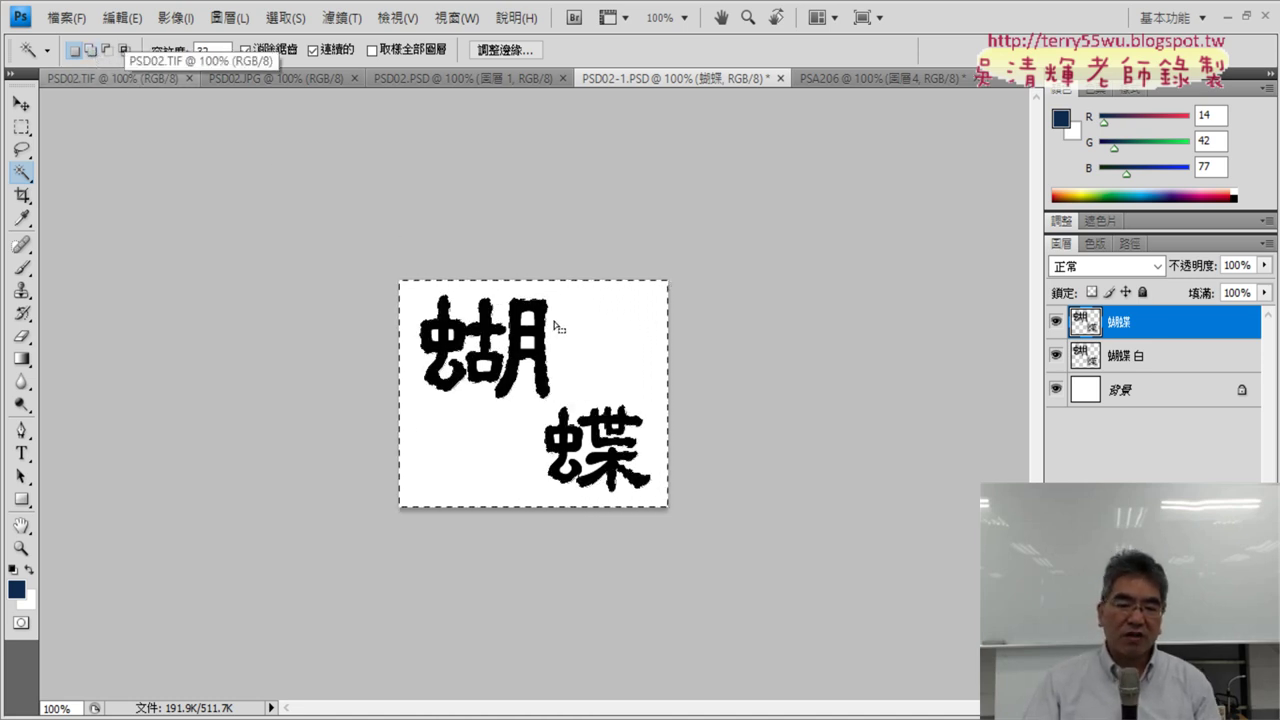
pyautogui.click(285, 18)
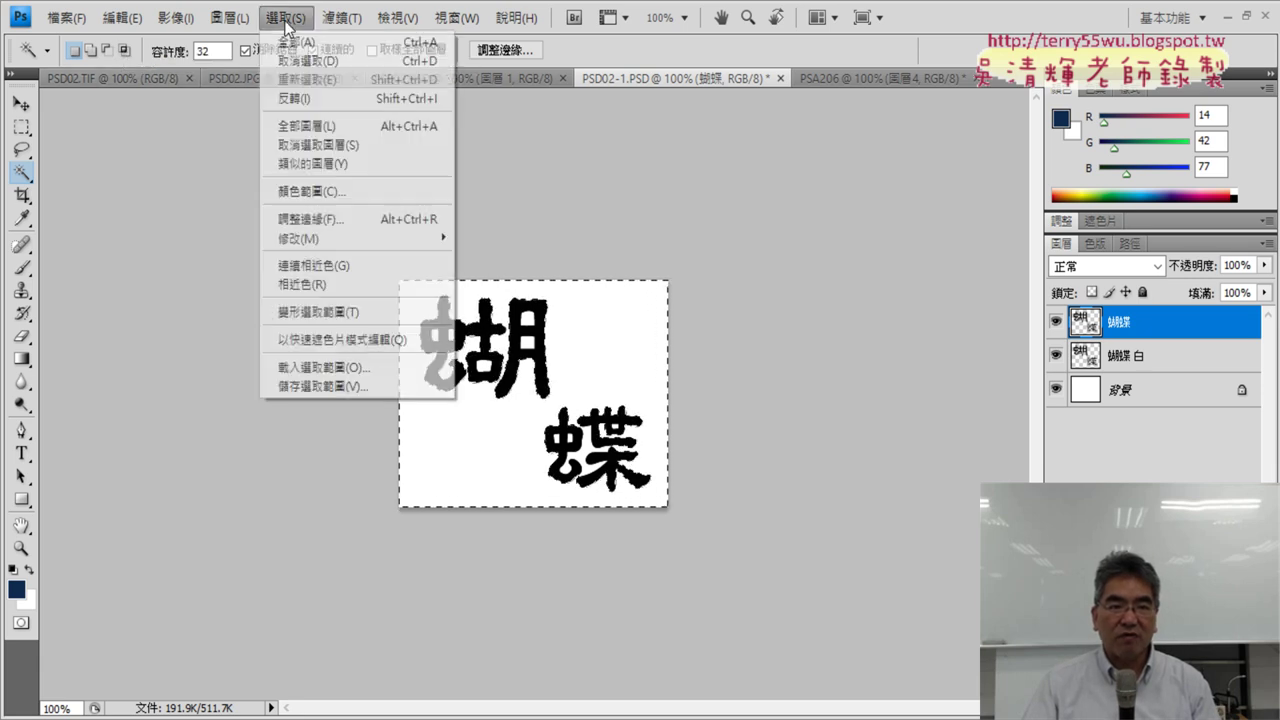
pyautogui.click(320, 104)
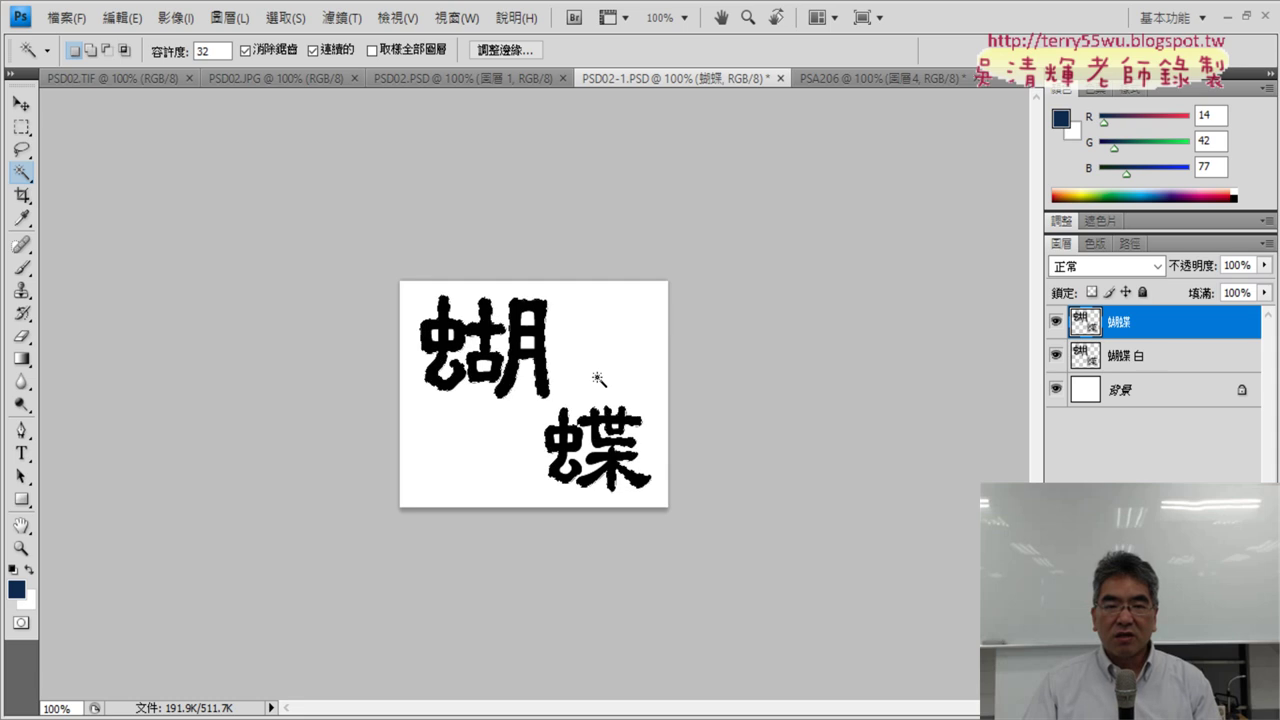
pyautogui.click(285, 18)
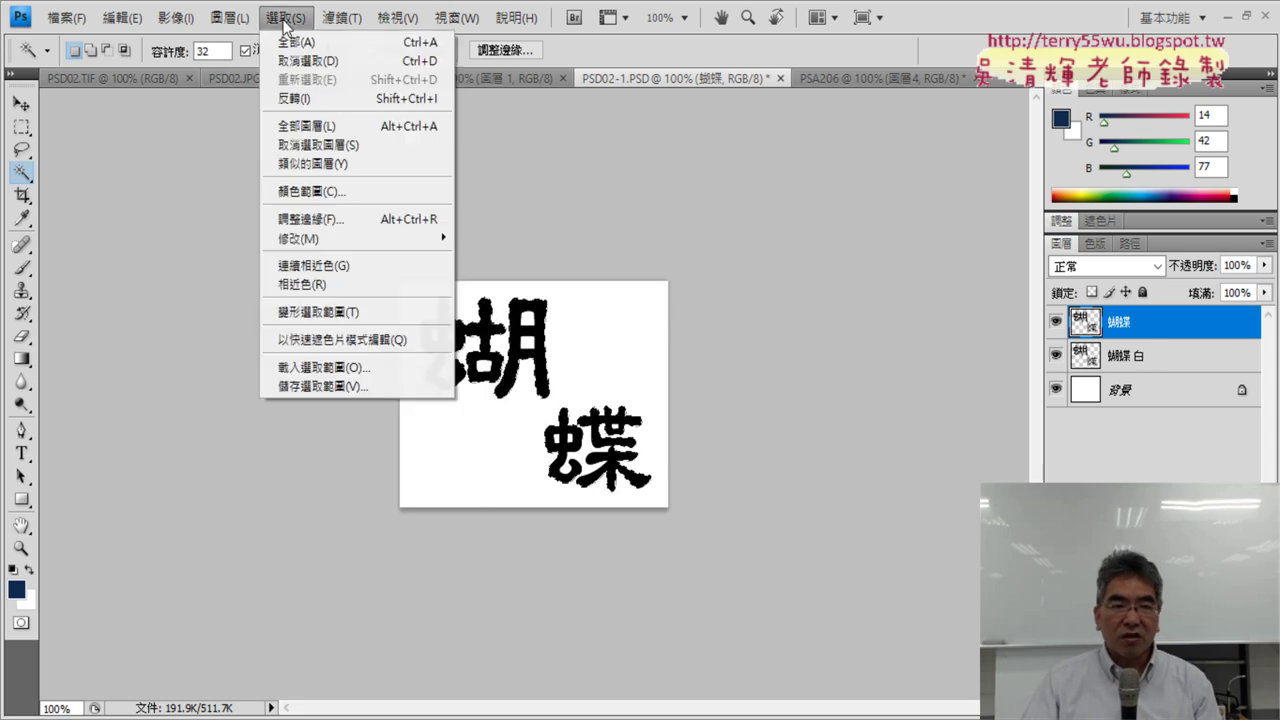
pyautogui.click(318, 68)
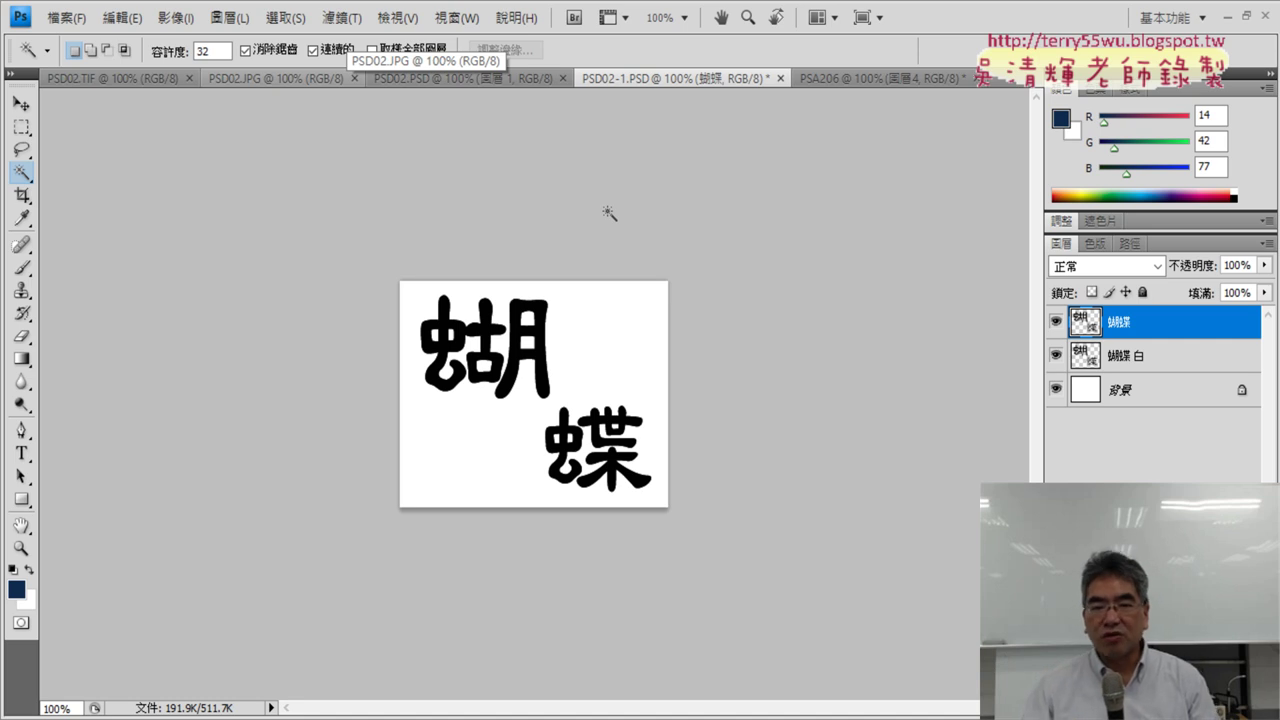
pyautogui.click(1101, 366)
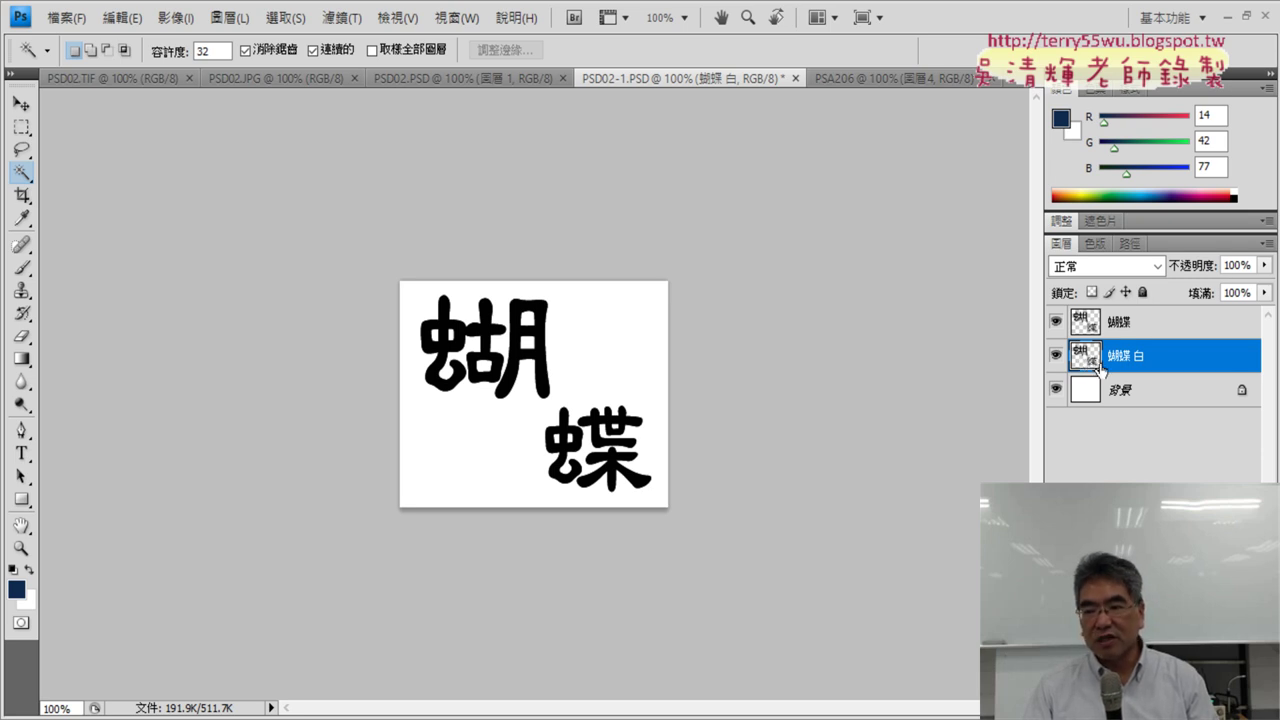
# - Hide the background and top 蝴蝶 layers so only 蝴蝶 白 is visible
pyautogui.rightClick(1088, 360)
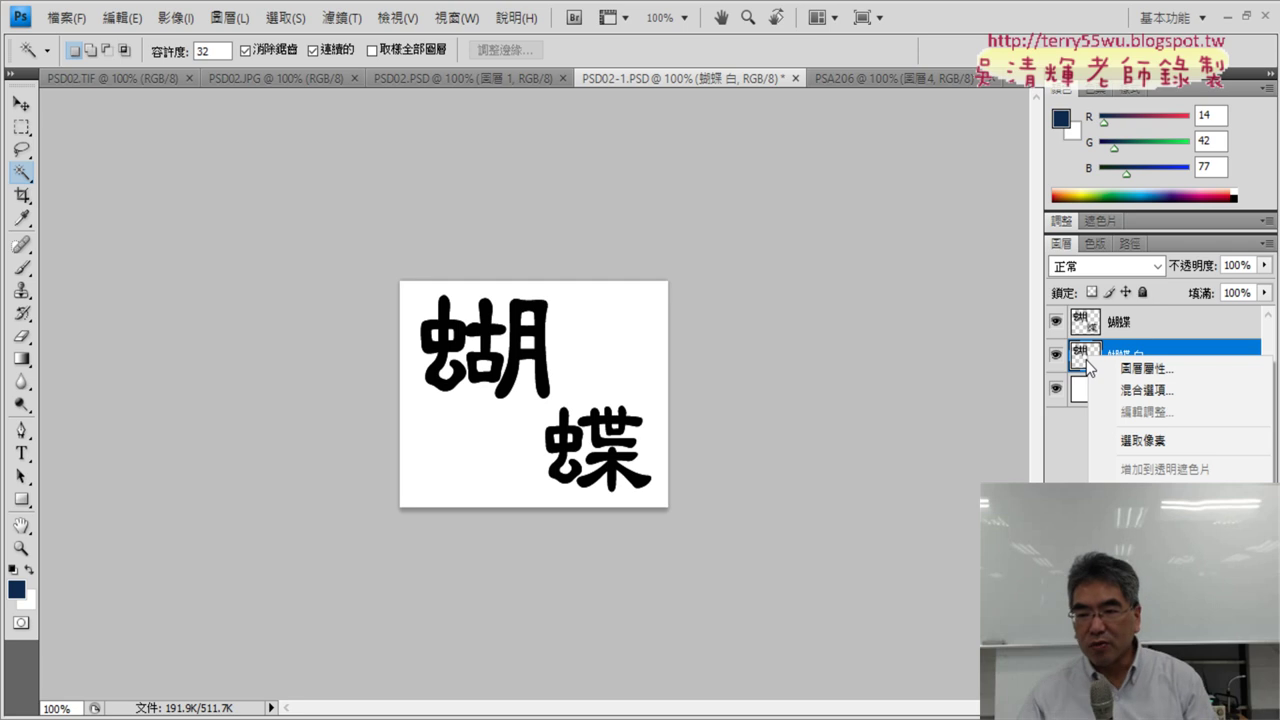
pyautogui.click(1056, 393)
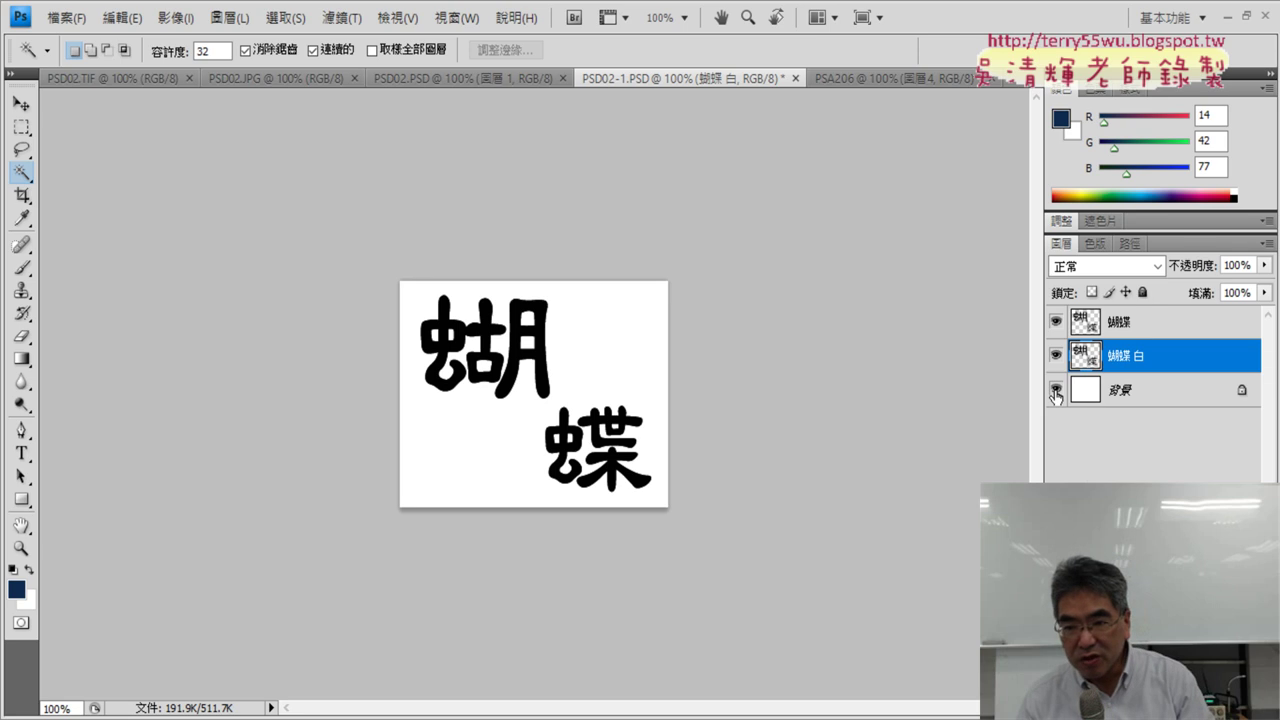
pyautogui.click(1056, 321)
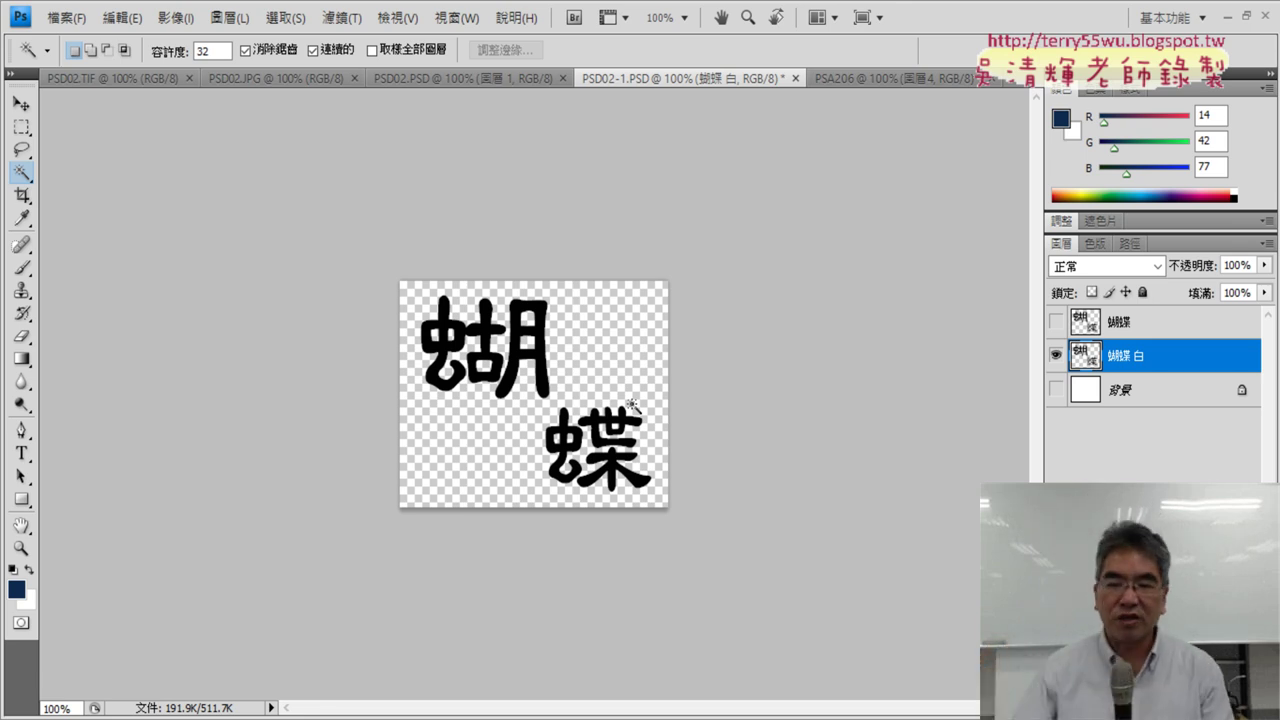
# - Load the 蝴蝶 白 letters as a selection with Select Pixels (選取像素)
pyautogui.rightClick(1082, 354)
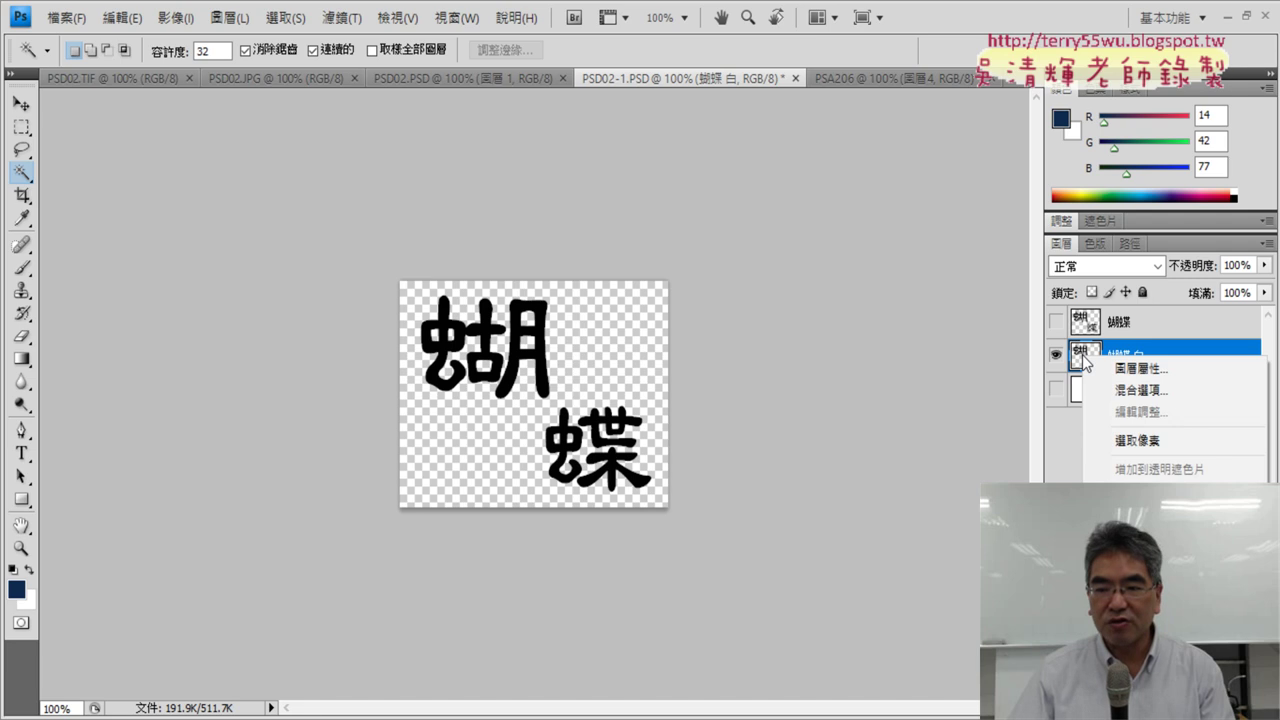
pyautogui.click(1128, 450)
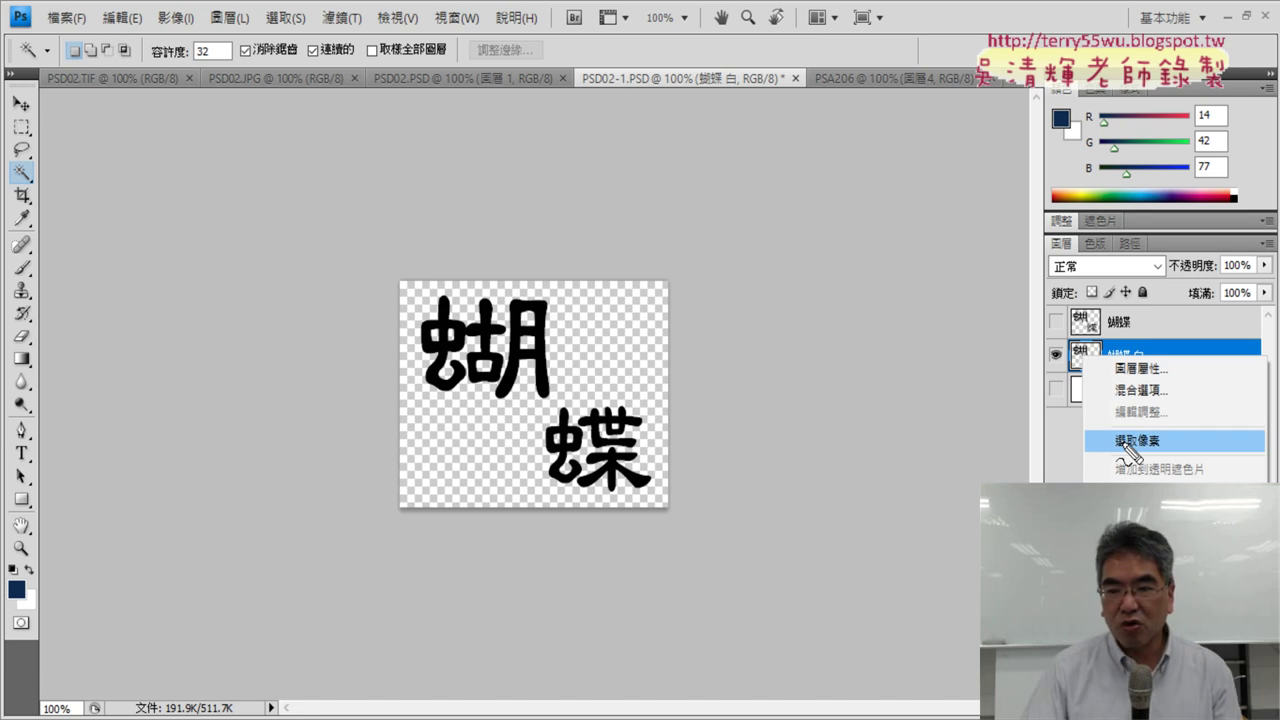
pyautogui.moveTo(1176, 462); pyautogui.dragTo(1176, 440)
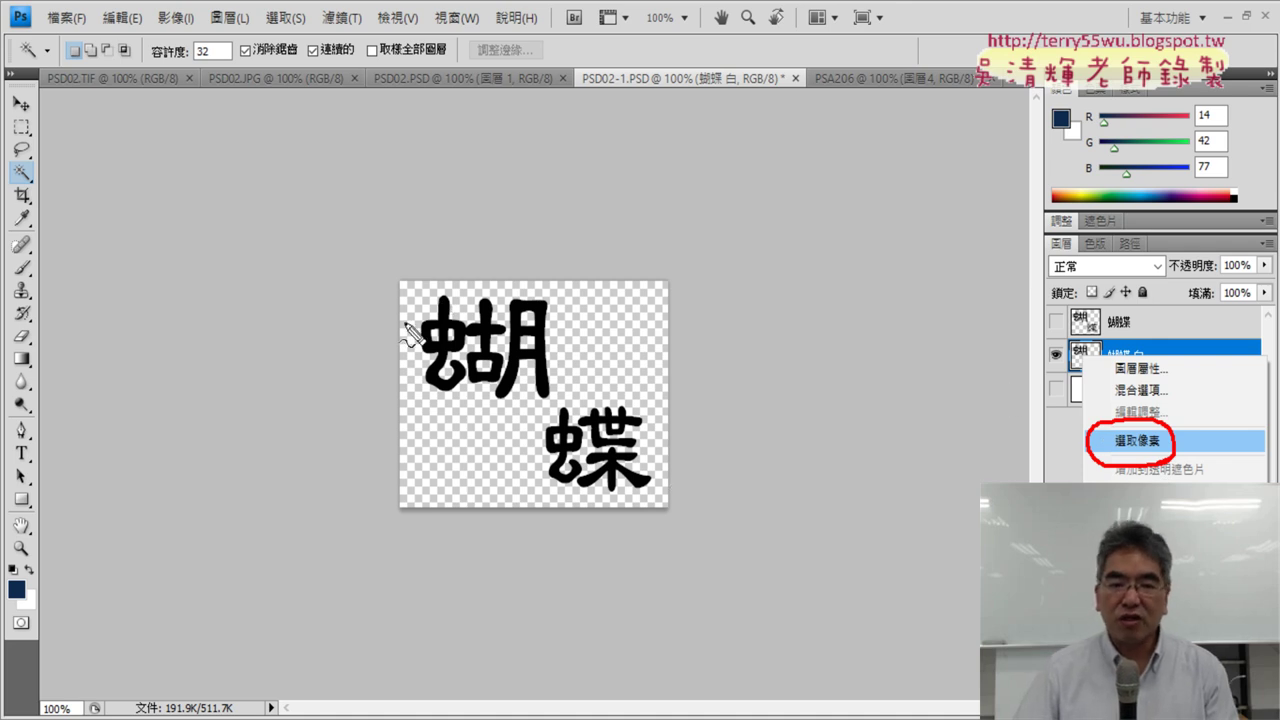
pyautogui.press('Escape')
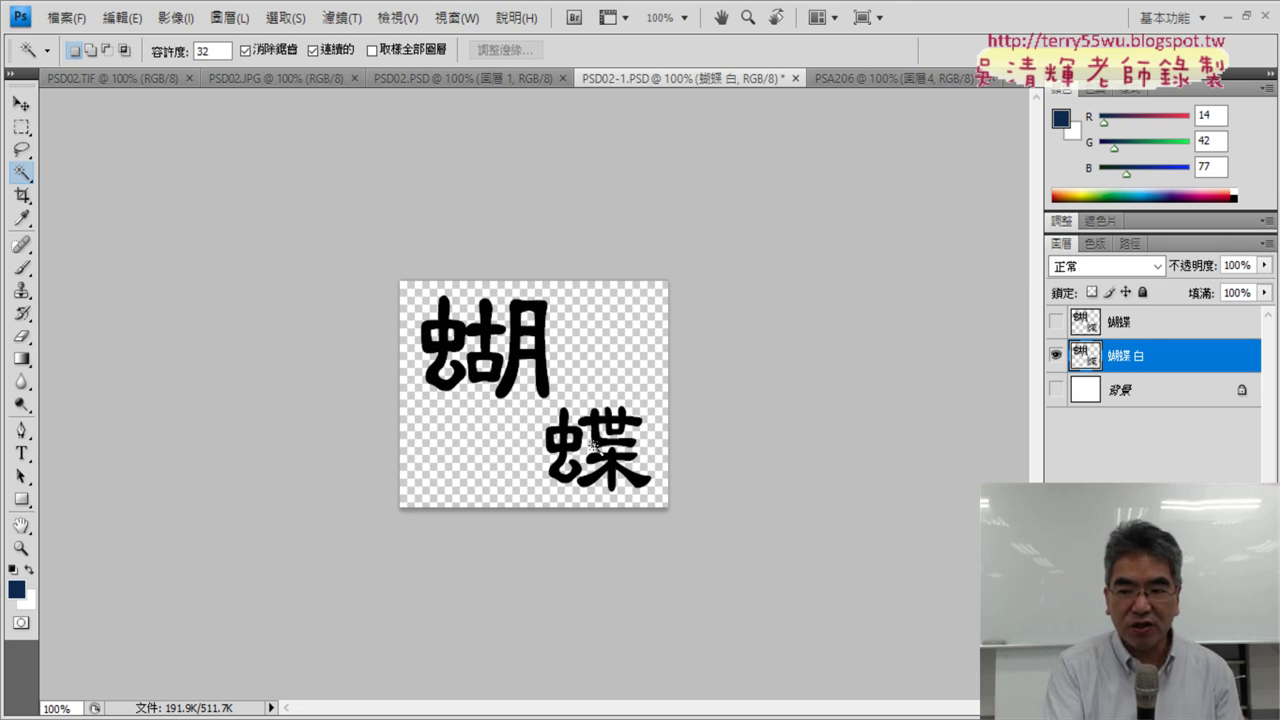
pyautogui.rightClick(1090, 357)
pyautogui.click(1138, 440)
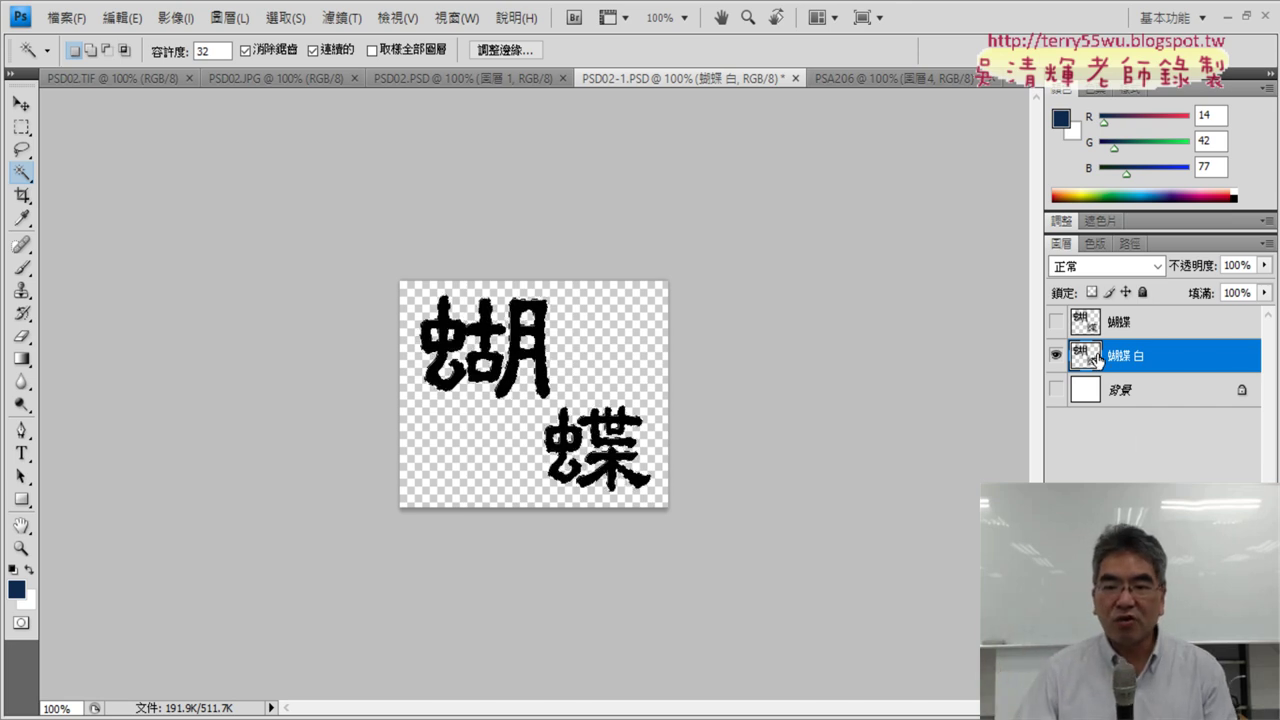
# - Fill the selected 蝴蝶 letters with custom colour R255 G203 B2 (ffcb02)
pyautogui.click(121, 18)
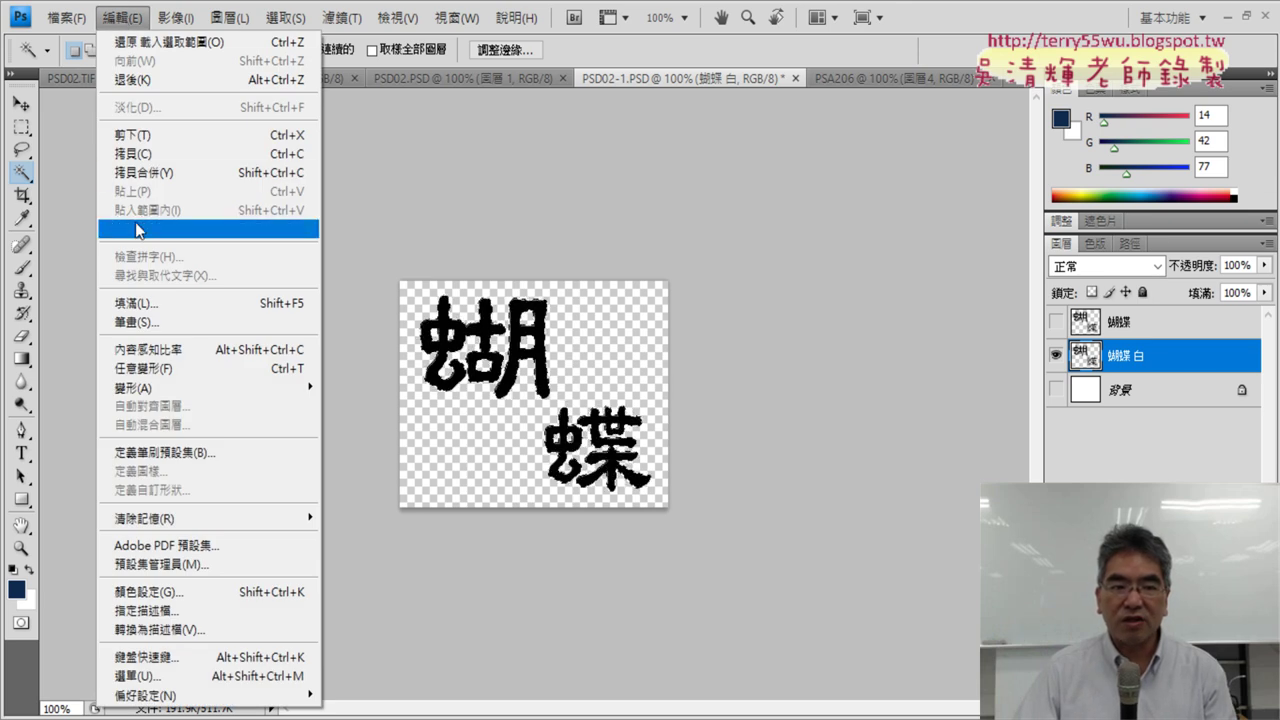
pyautogui.click(150, 306)
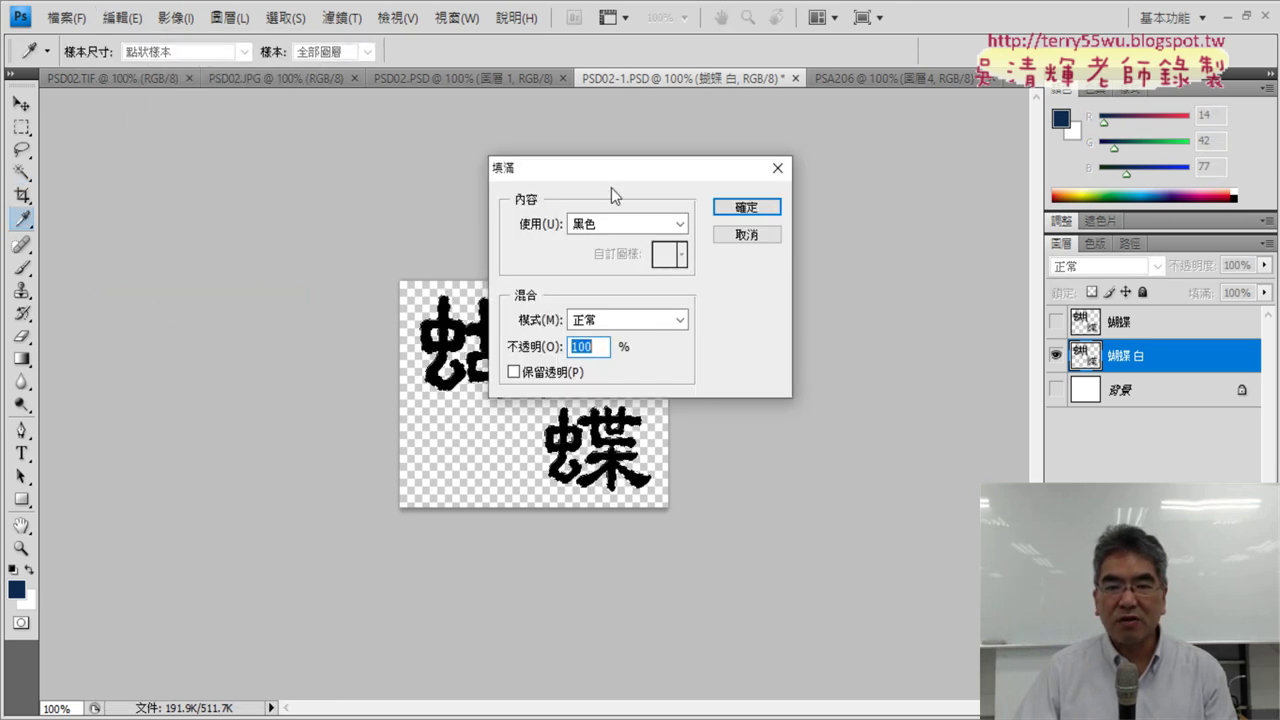
pyautogui.click(680, 226)
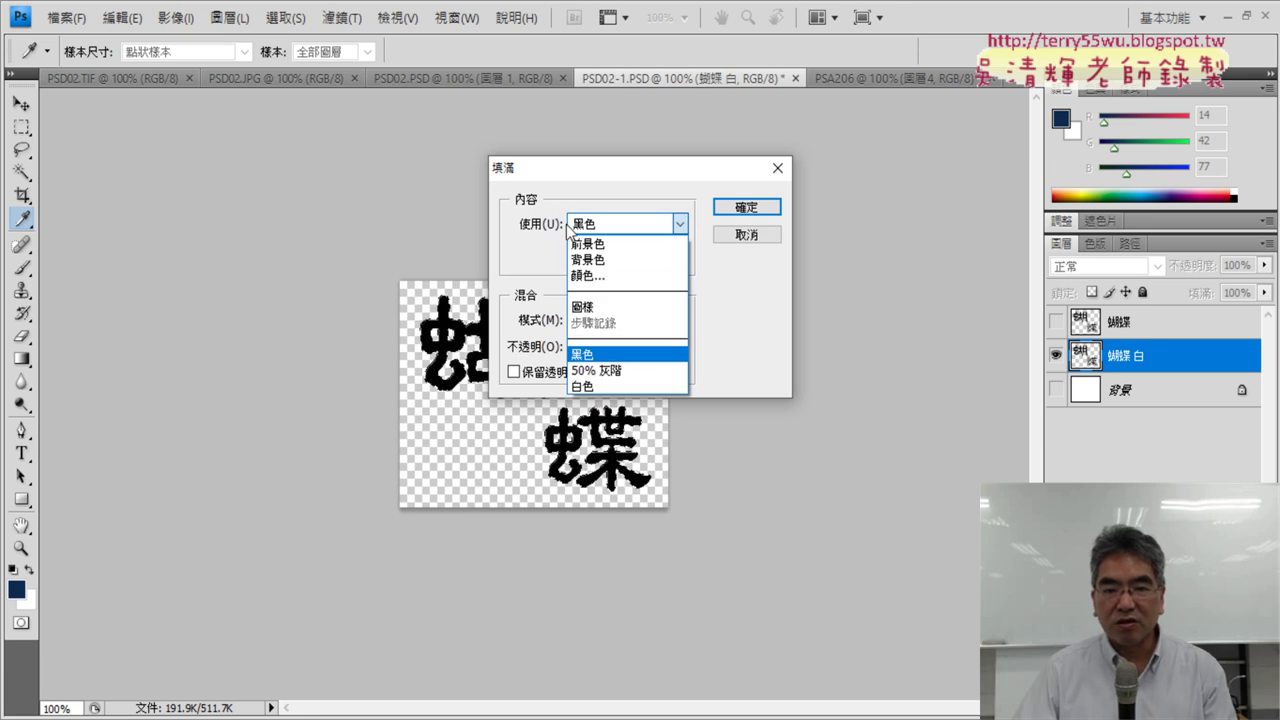
pyautogui.click(620, 283)
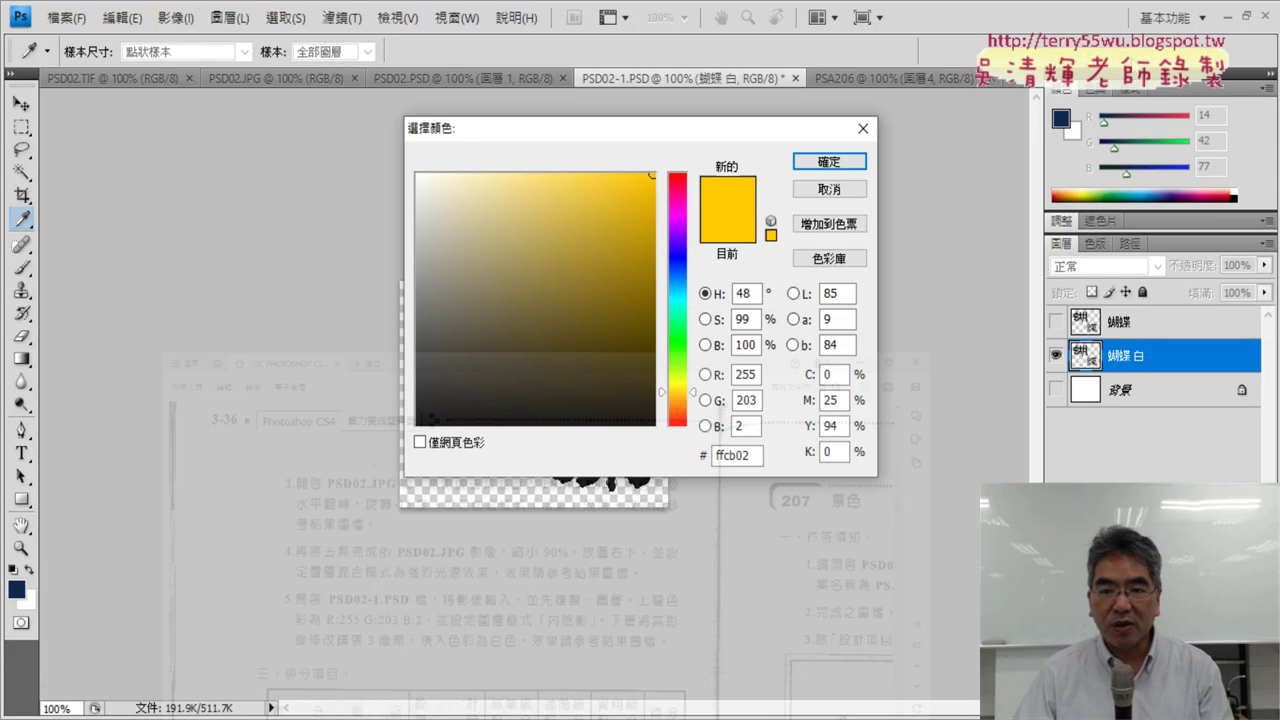
pyautogui.click(852, 163)
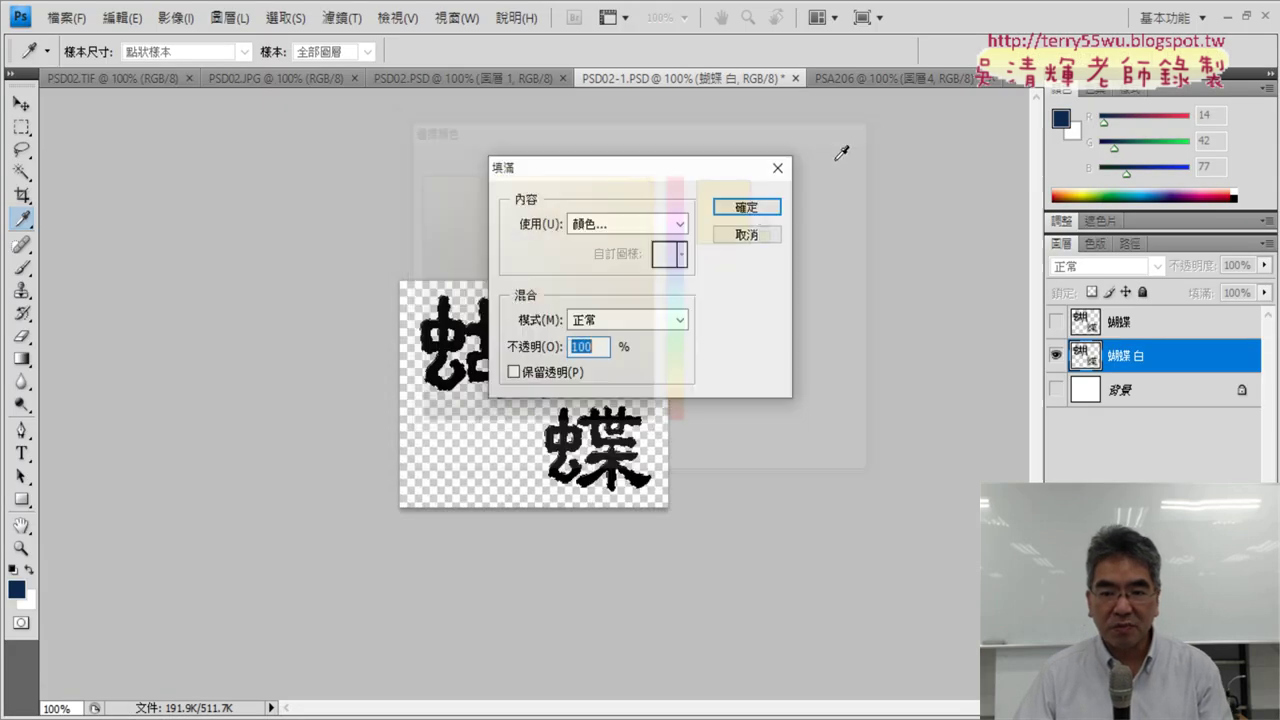
pyautogui.click(746, 207)
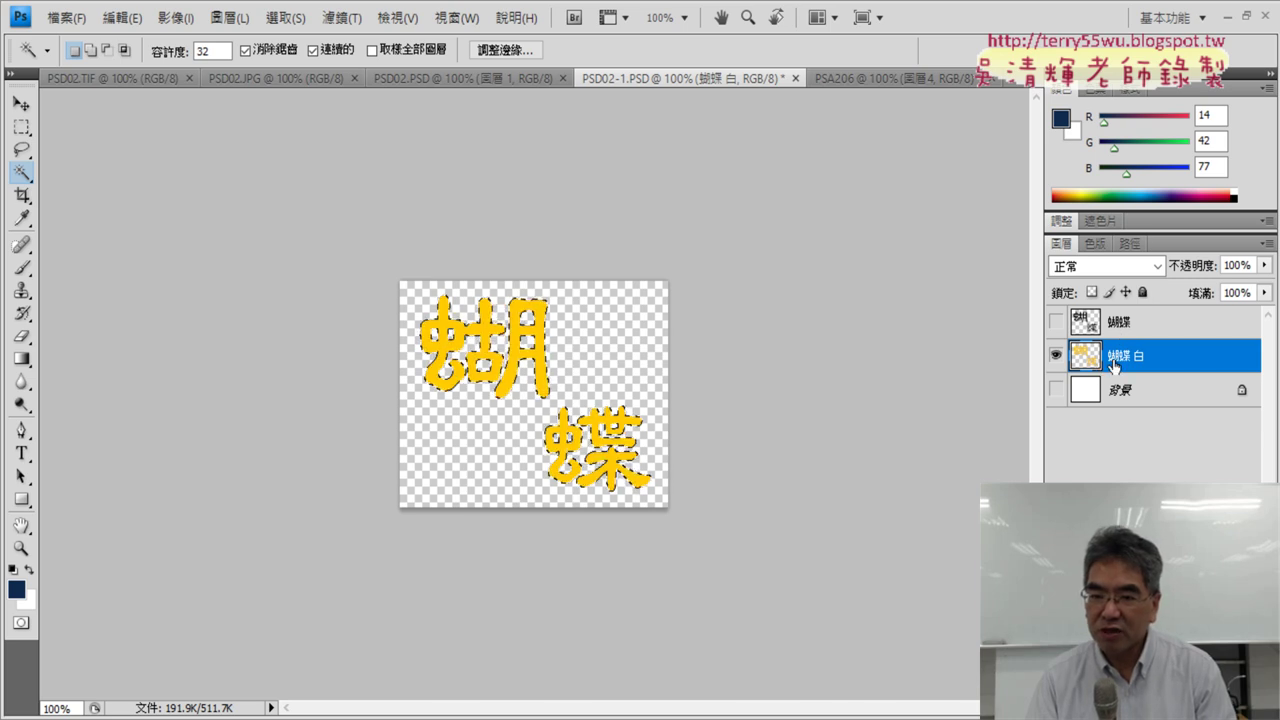
# - Move the yellow-filled layer to the top and name it 蝴蝶 黃
pyautogui.moveTo(1113, 365)
pyautogui.mouseDown()
pyautogui.moveTo(1117, 325)
pyautogui.moveTo(1138, 322)
pyautogui.mouseUp()
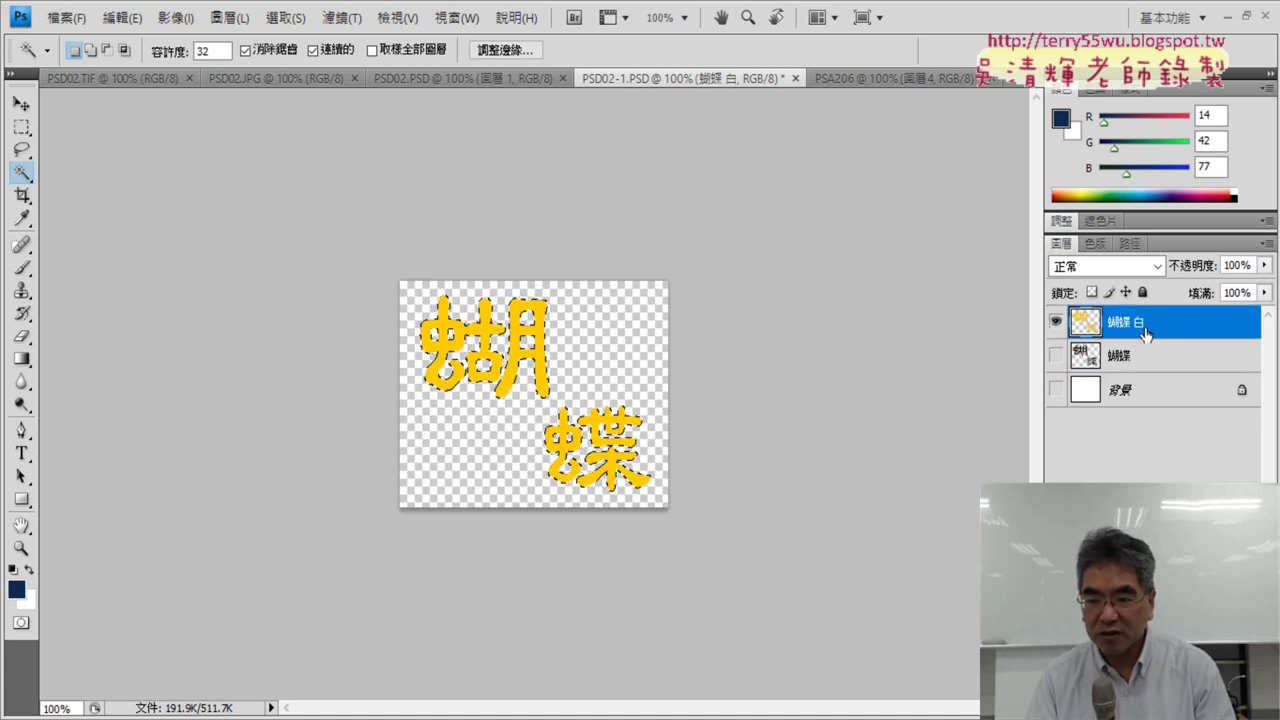
pyautogui.click(1133, 360)
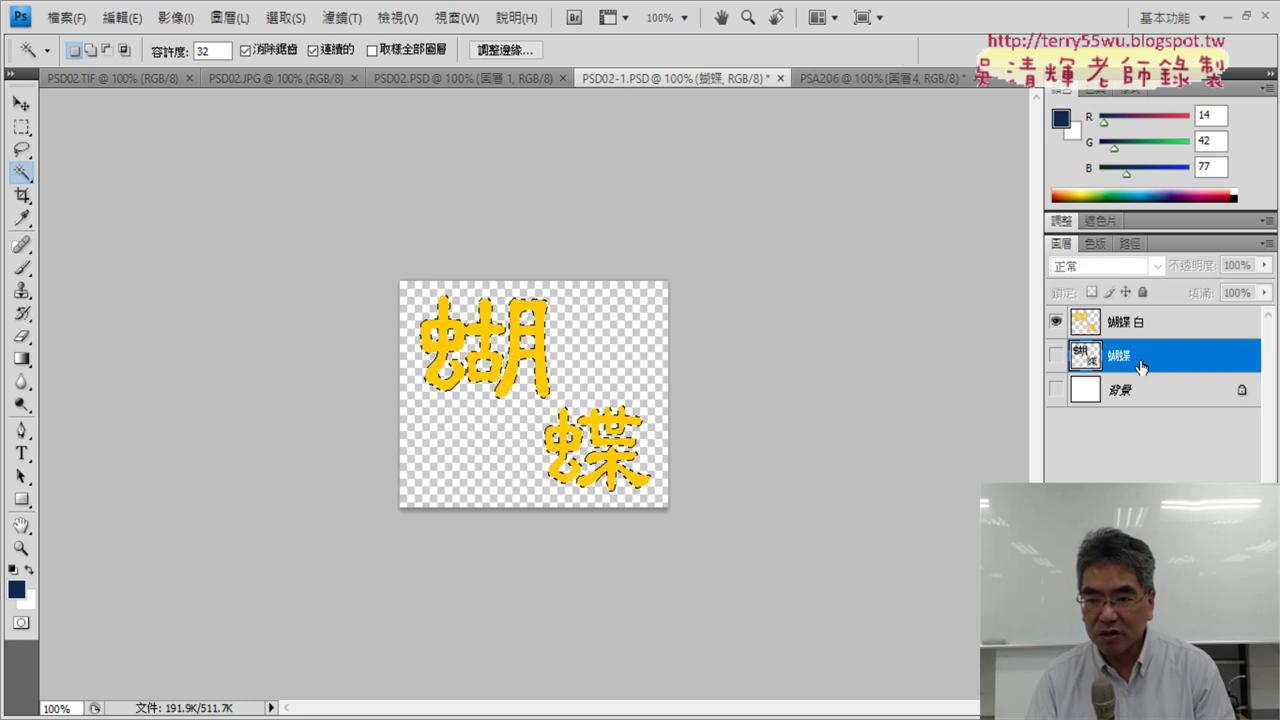
pyautogui.rightClick(1122, 362)
pyautogui.click(1122, 360)
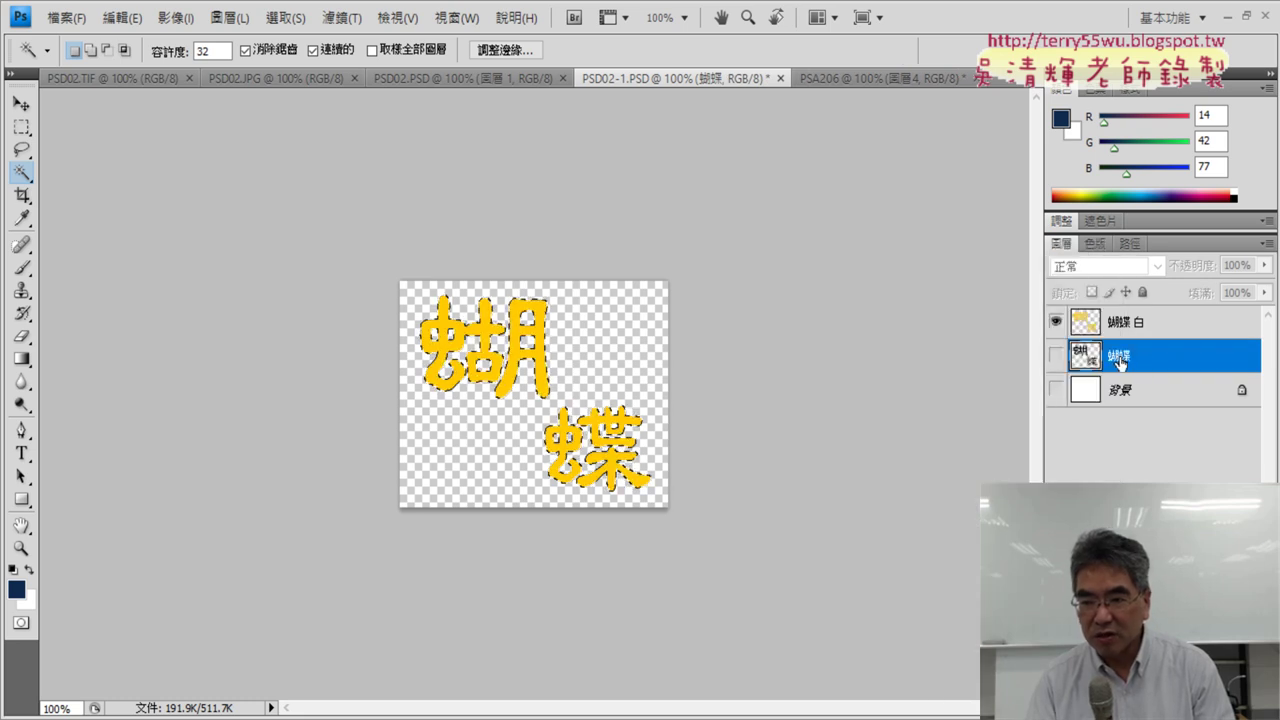
pyautogui.doubleClick(1120, 357)
pyautogui.click(1146, 356)
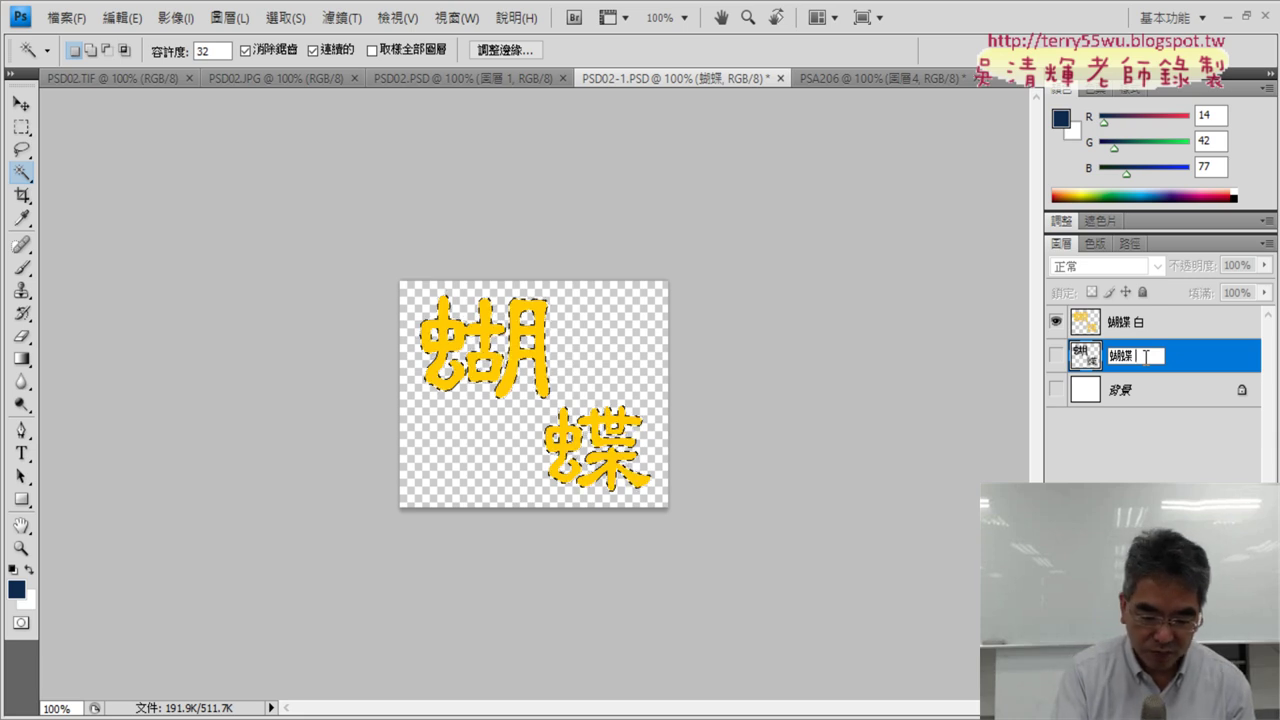
pyautogui.write('ㄏㄨㄤˊ')
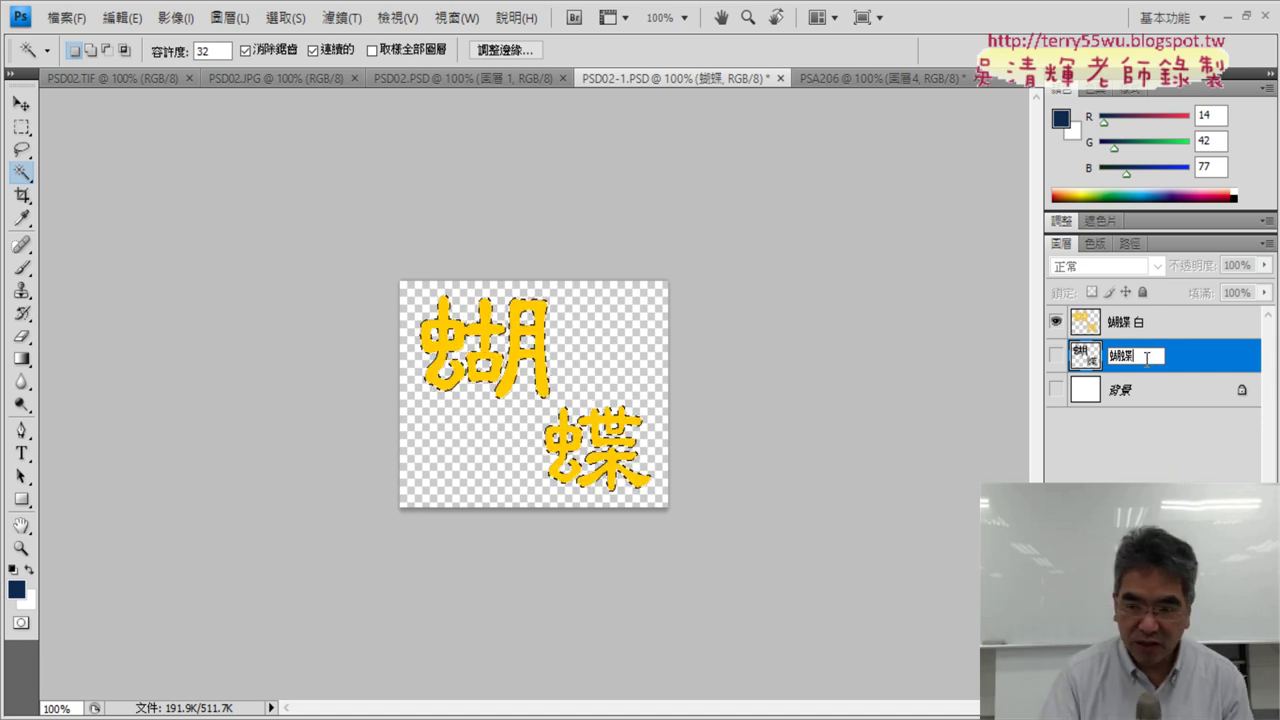
pyautogui.doubleClick(1160, 321)
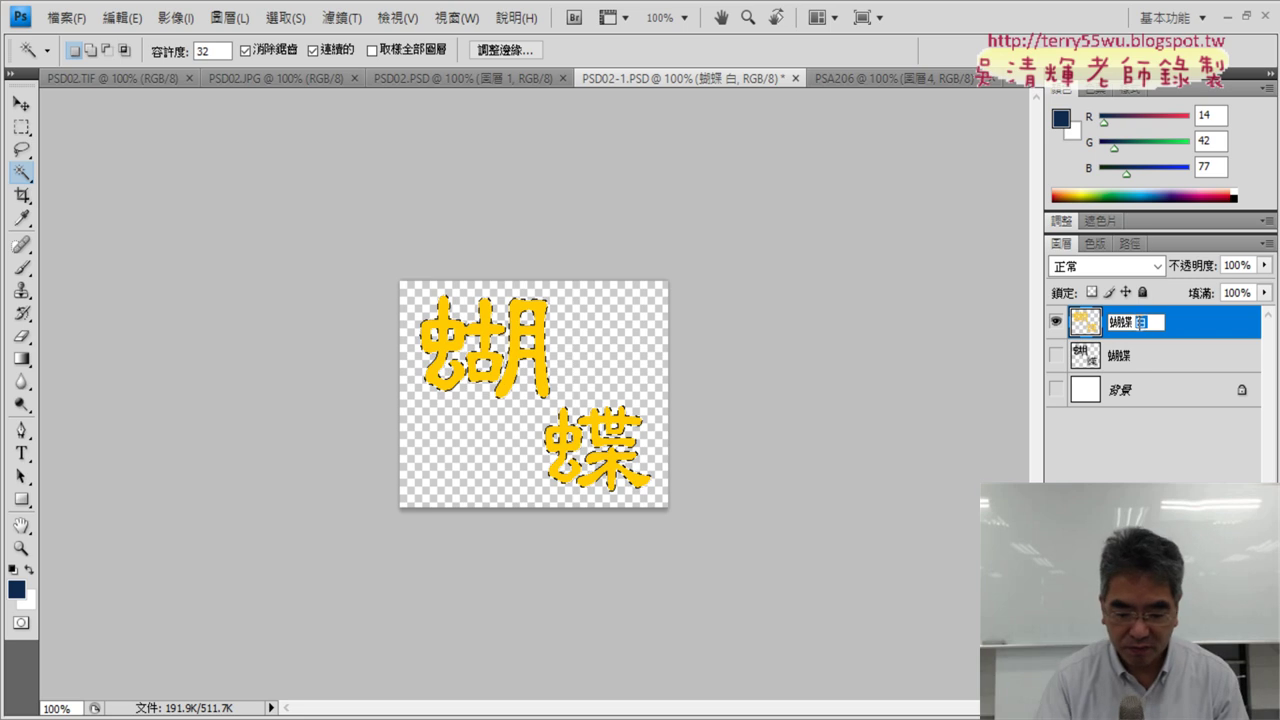
pyautogui.write('ㄏ')
pyautogui.write('黃')
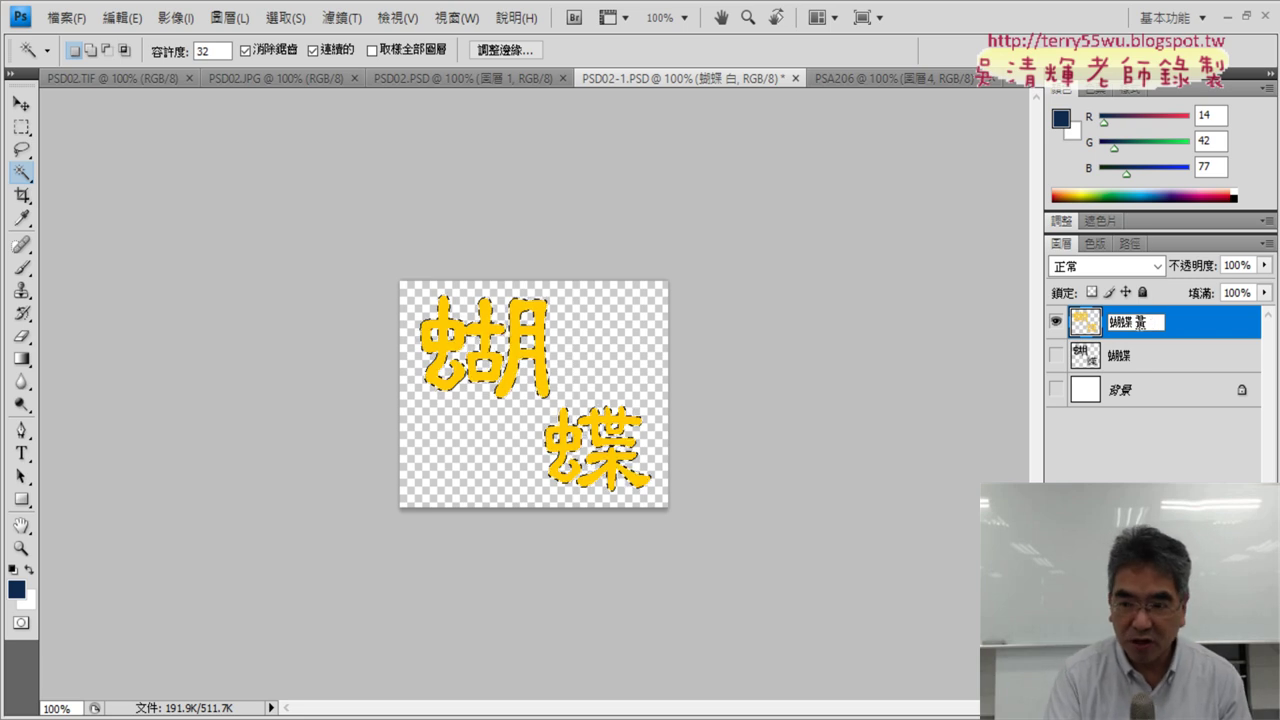
pyautogui.press('Return')
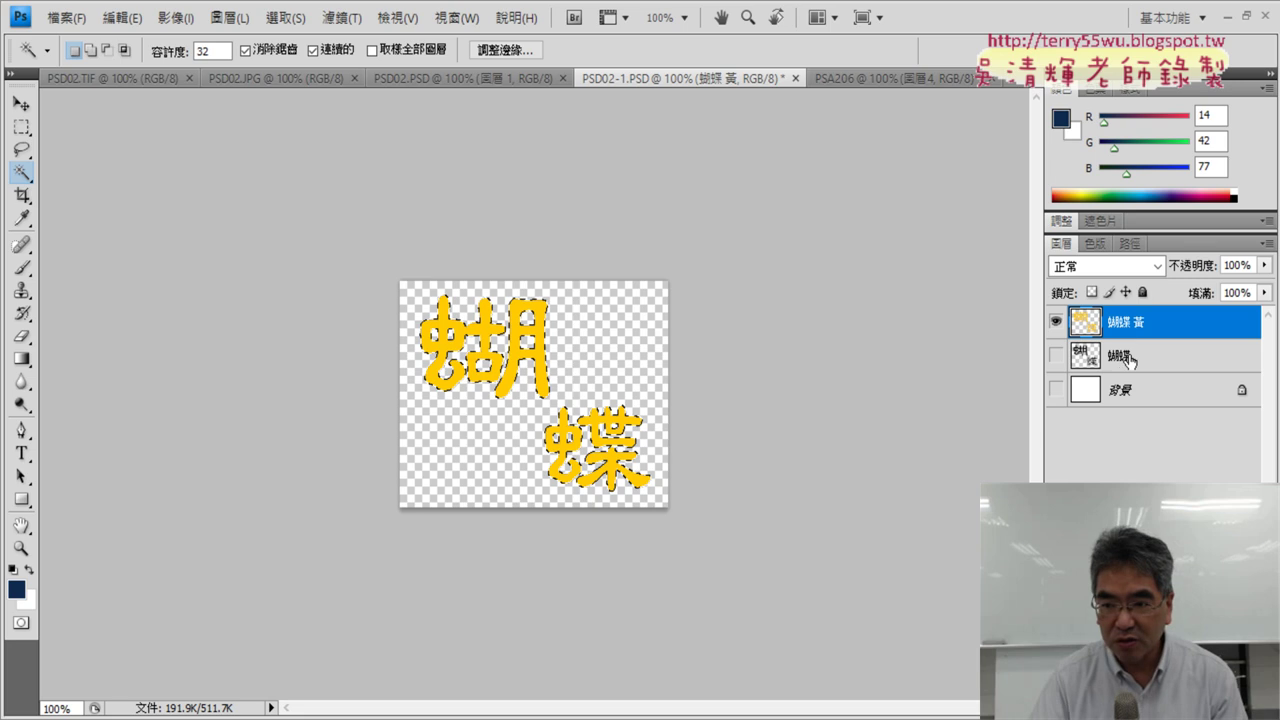
# - Rename the lower layer to 蝴蝶 白 and leave it active
pyautogui.doubleClick(1120, 356)
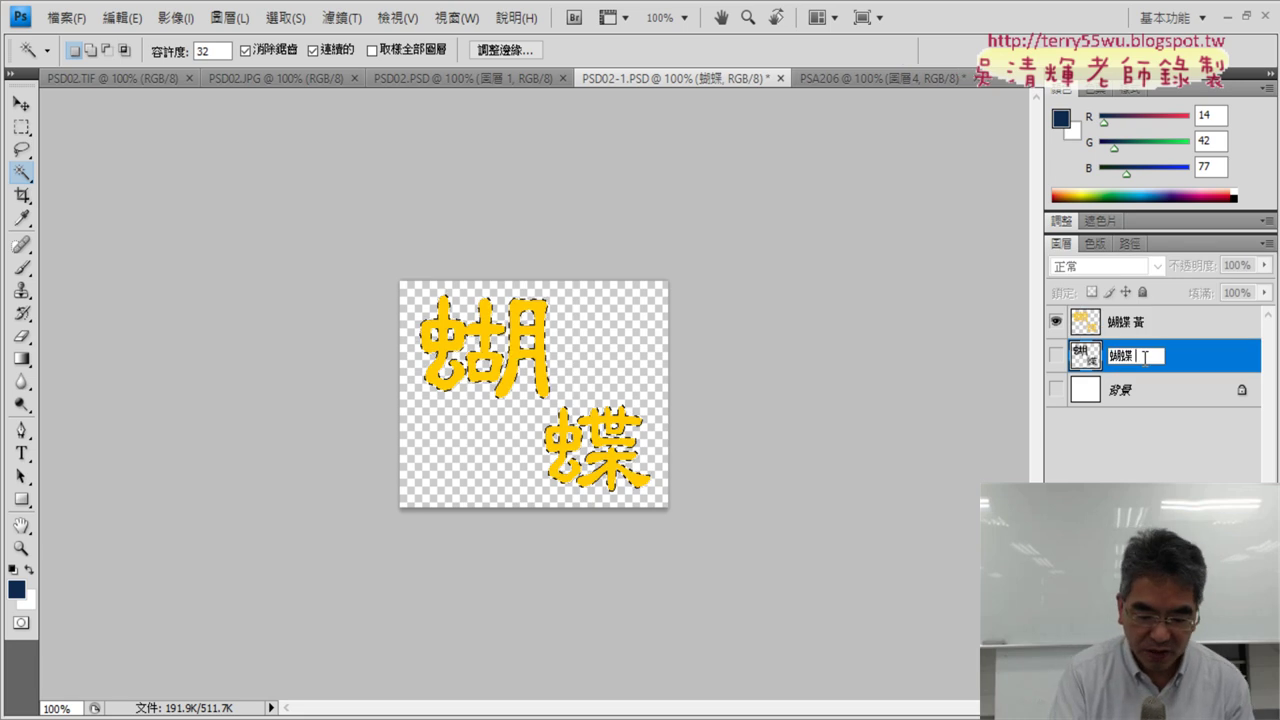
pyautogui.write('黑')
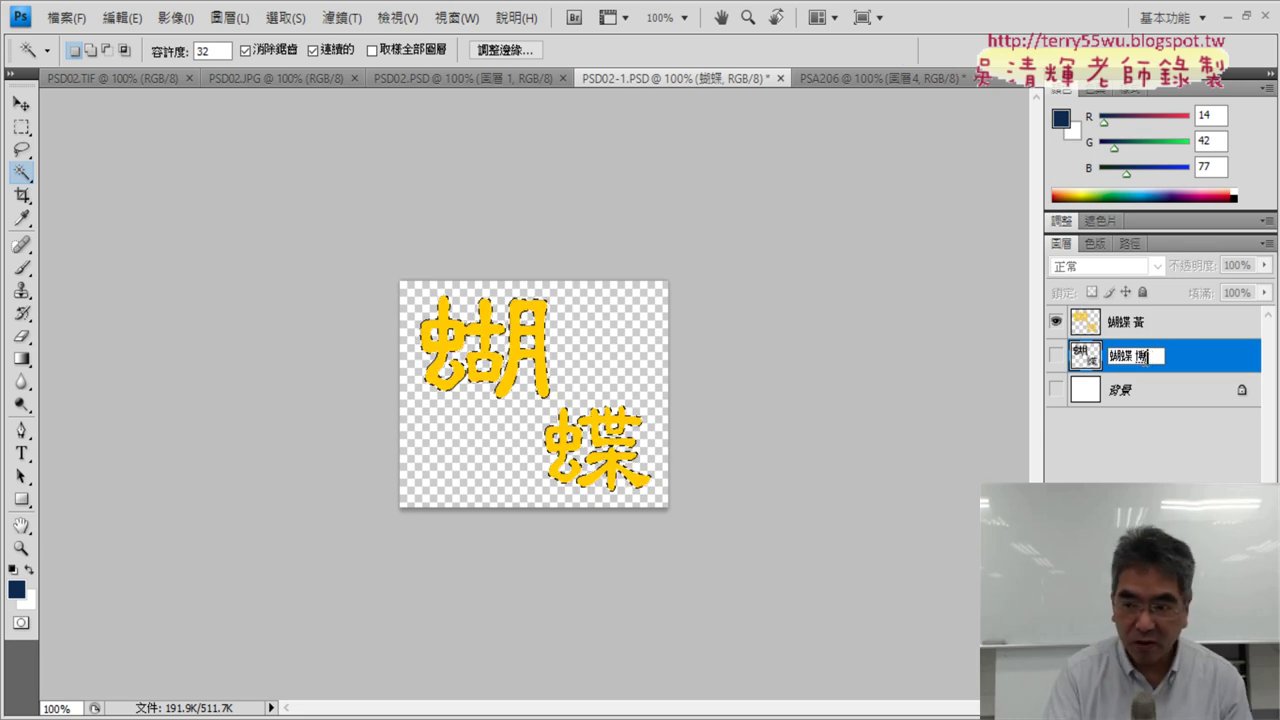
pyautogui.press('Down')
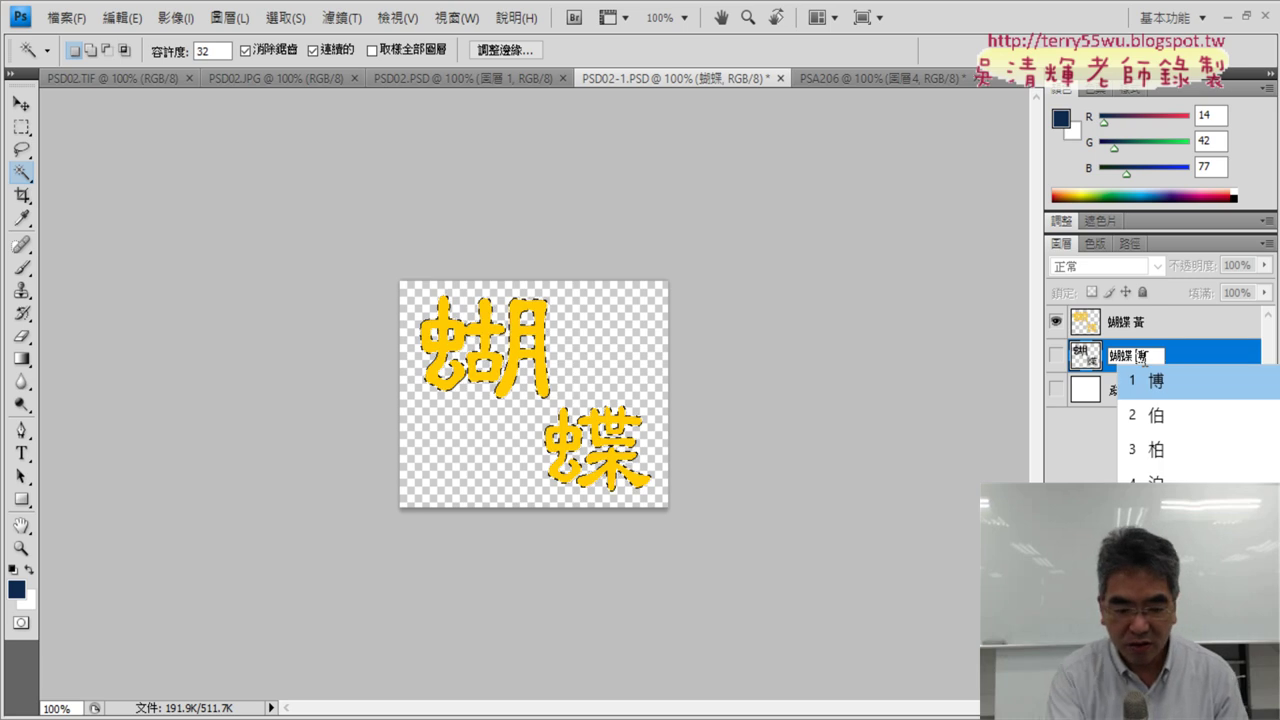
pyautogui.press('Return')
pyautogui.press('BackSpace')
pyautogui.write('ㄏ')
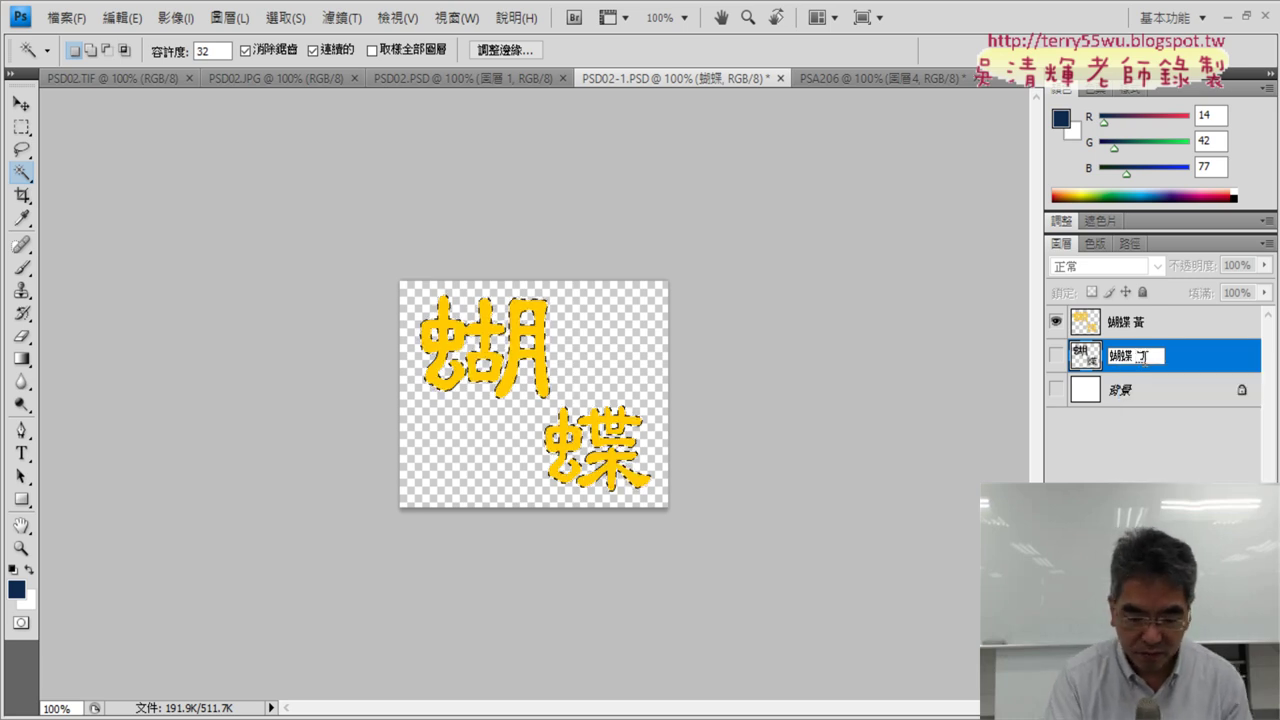
pyautogui.write('白')
pyautogui.press('Return')
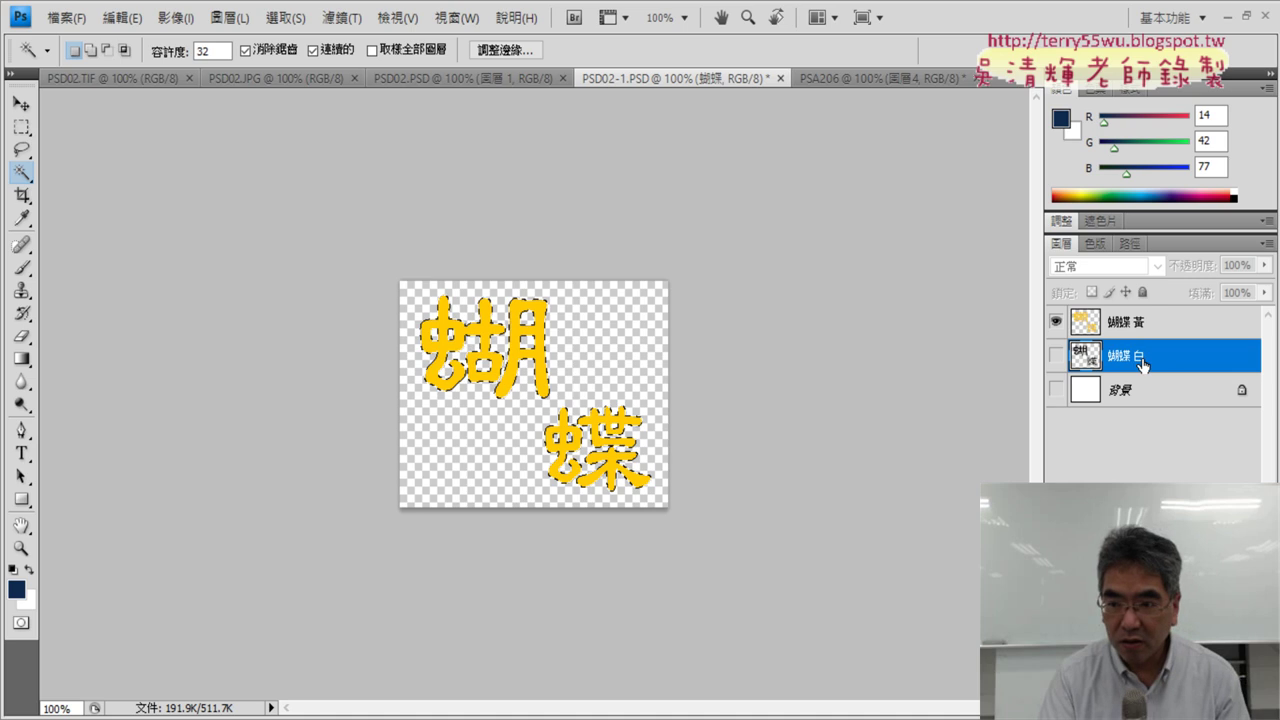
pyautogui.click(1096, 328)
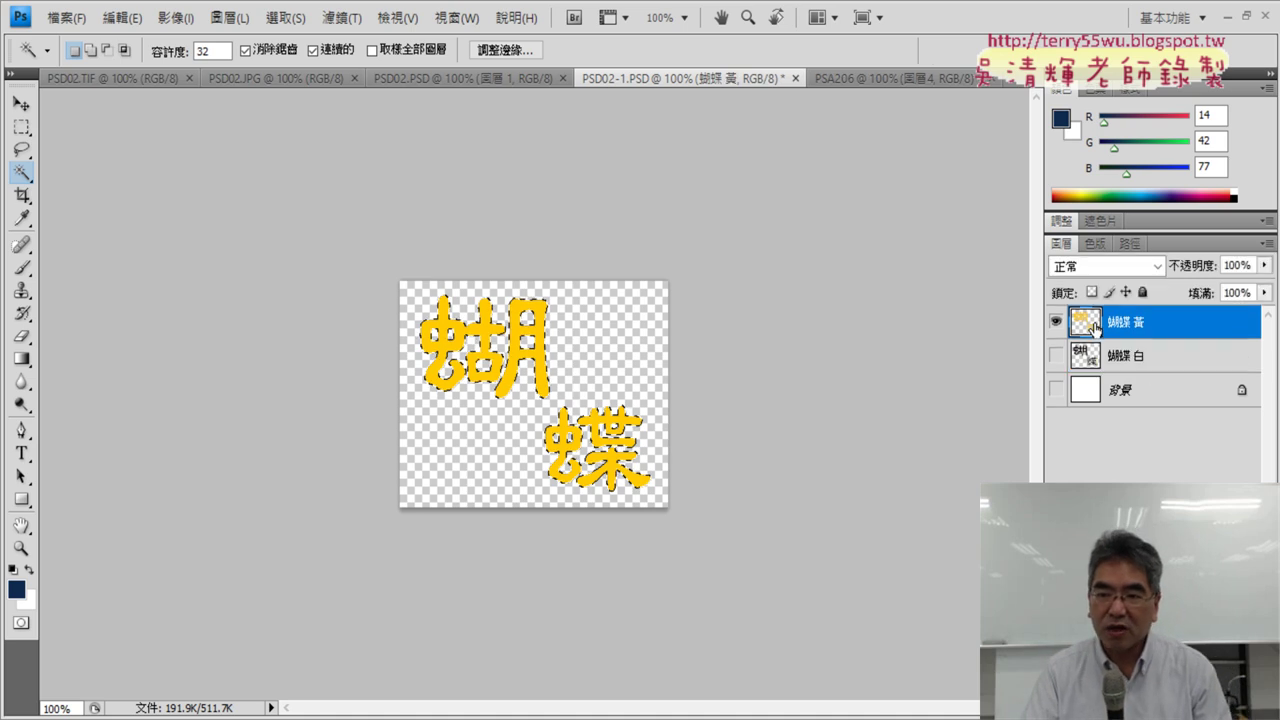
pyautogui.click(1093, 358)
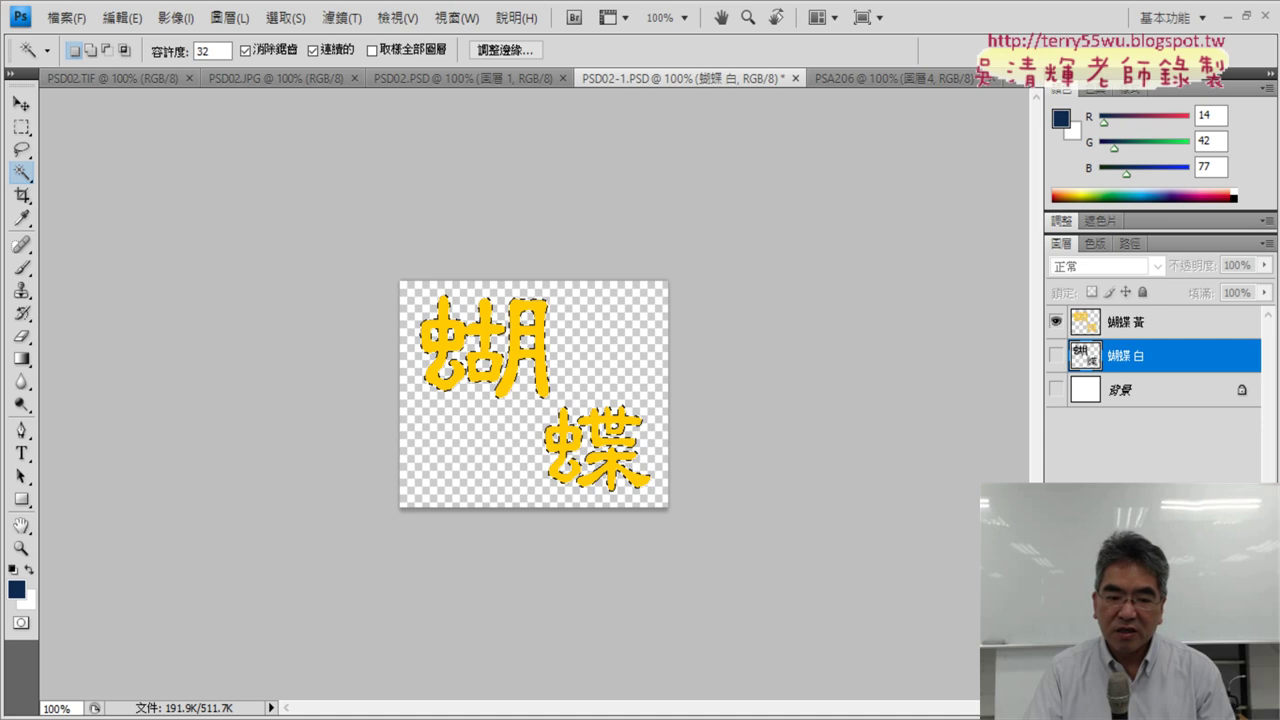
pyautogui.hotkey('alt', 'Tab')
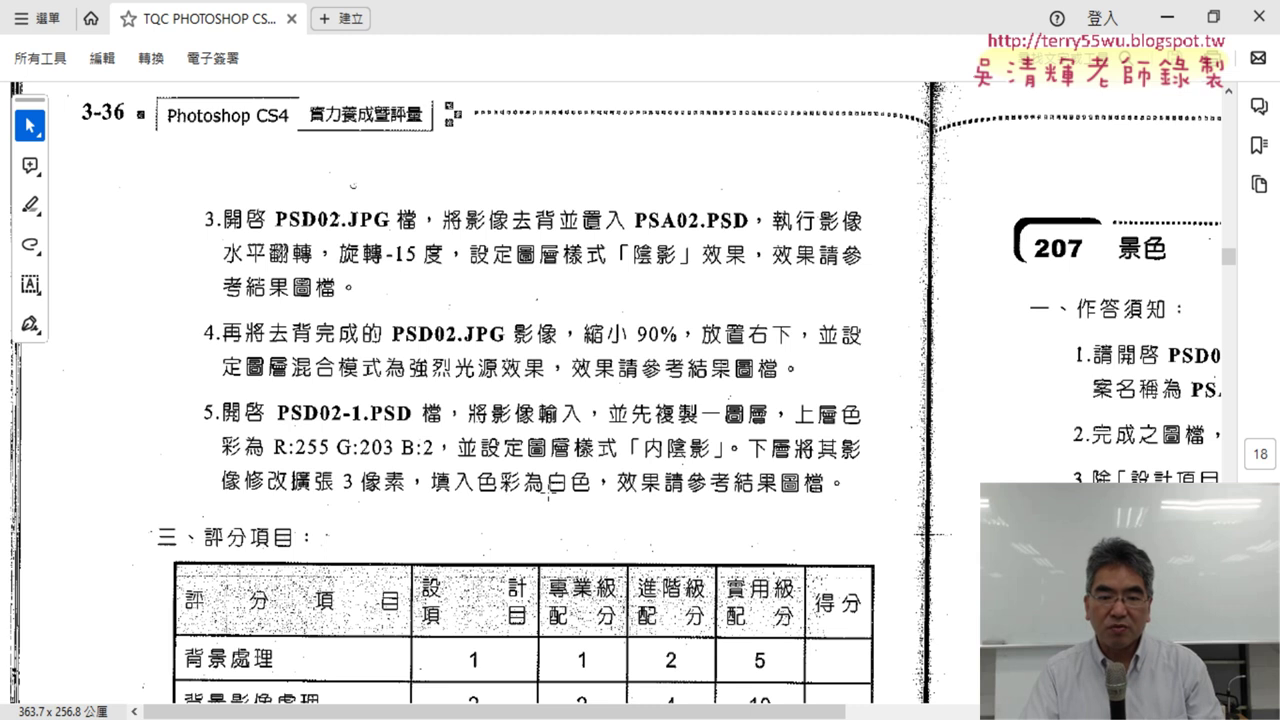
pyautogui.click(1166, 17)
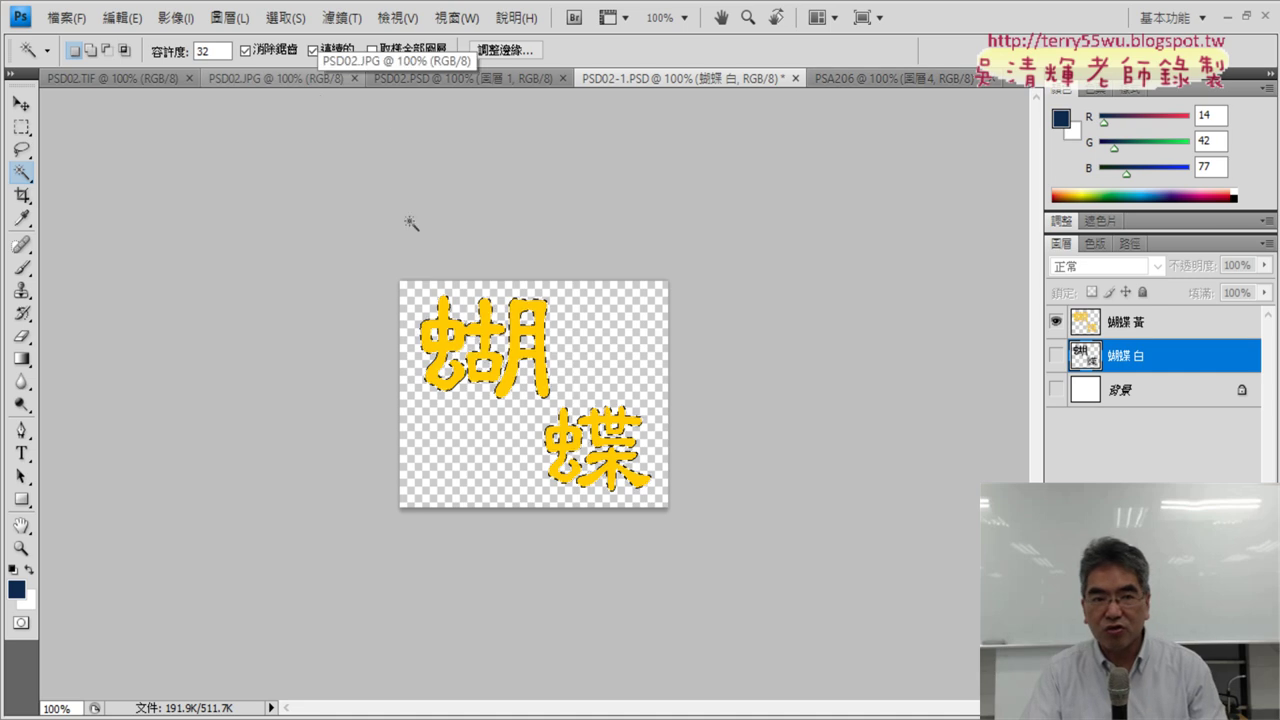
# - Expand the selection around the yellow letters by 3 pixels
pyautogui.click(285, 18)
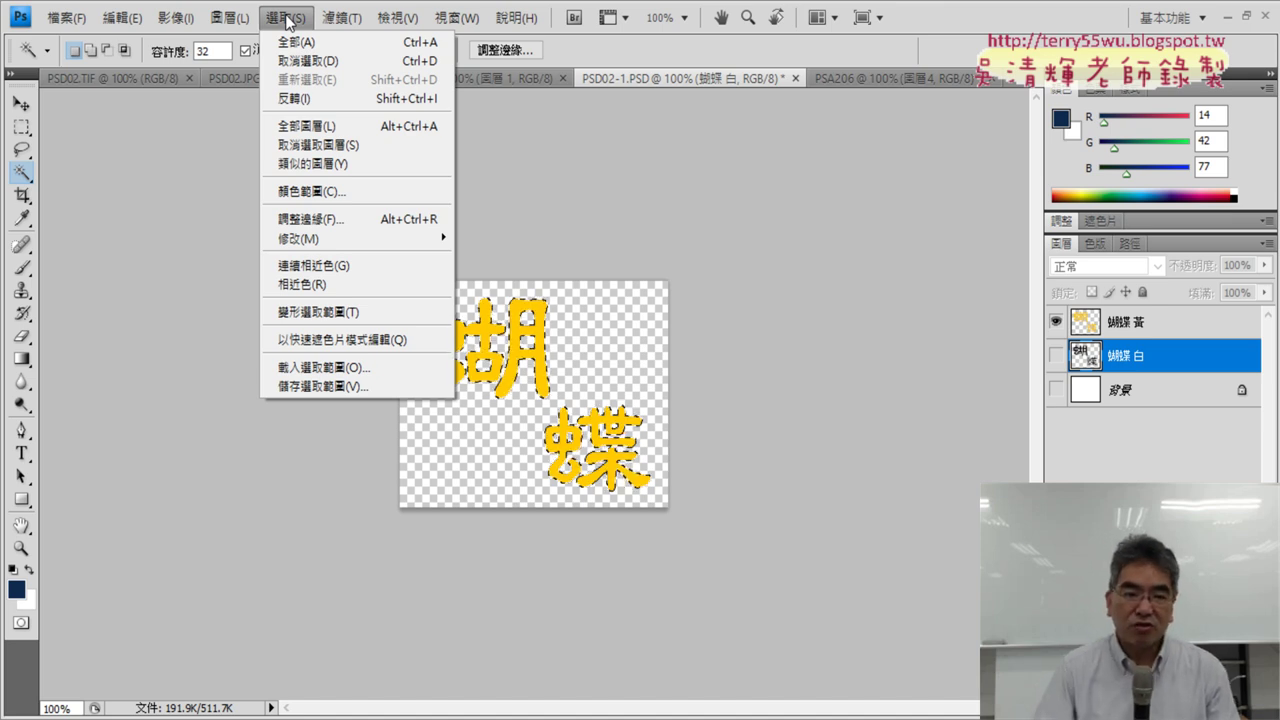
pyautogui.moveTo(300, 239)
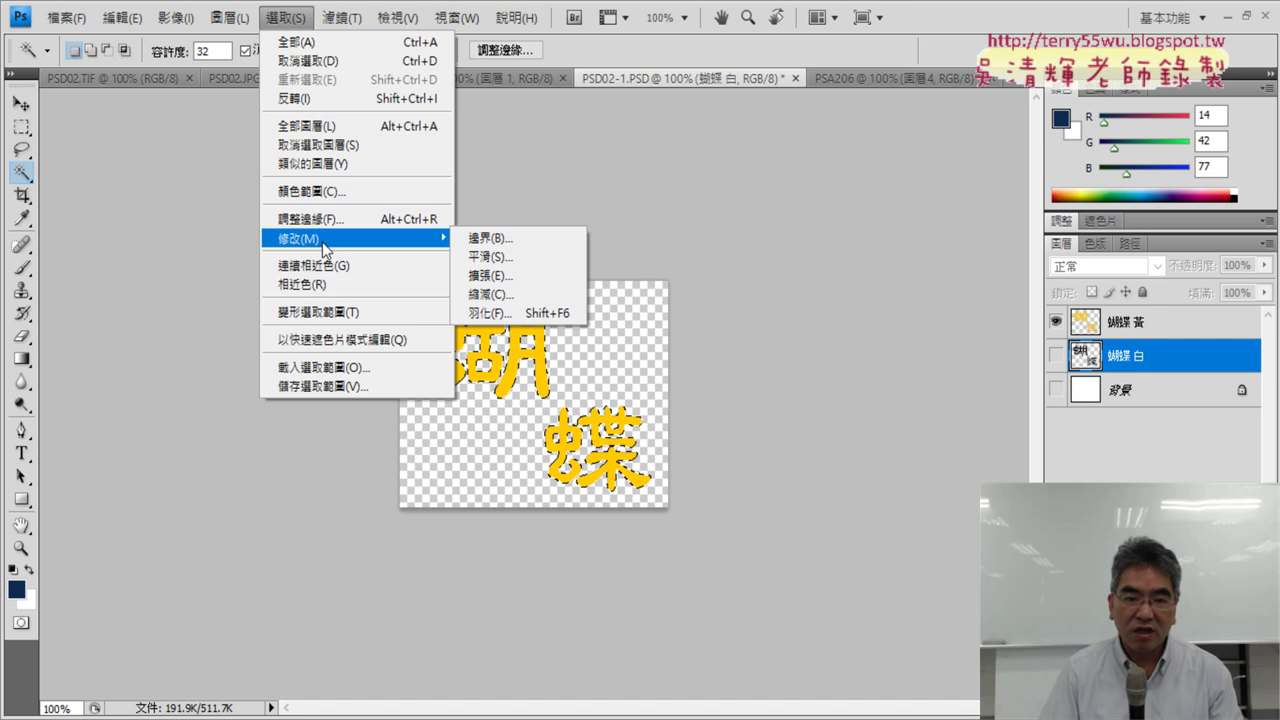
pyautogui.click(505, 278)
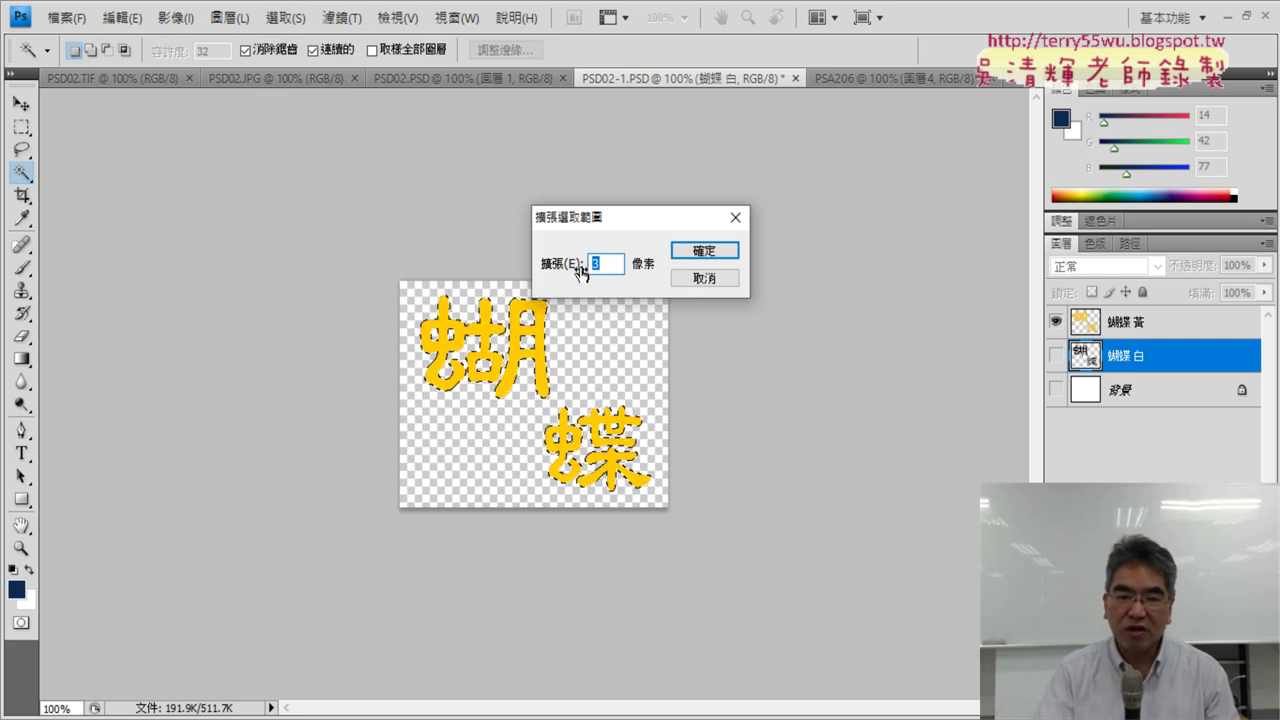
pyautogui.click(712, 252)
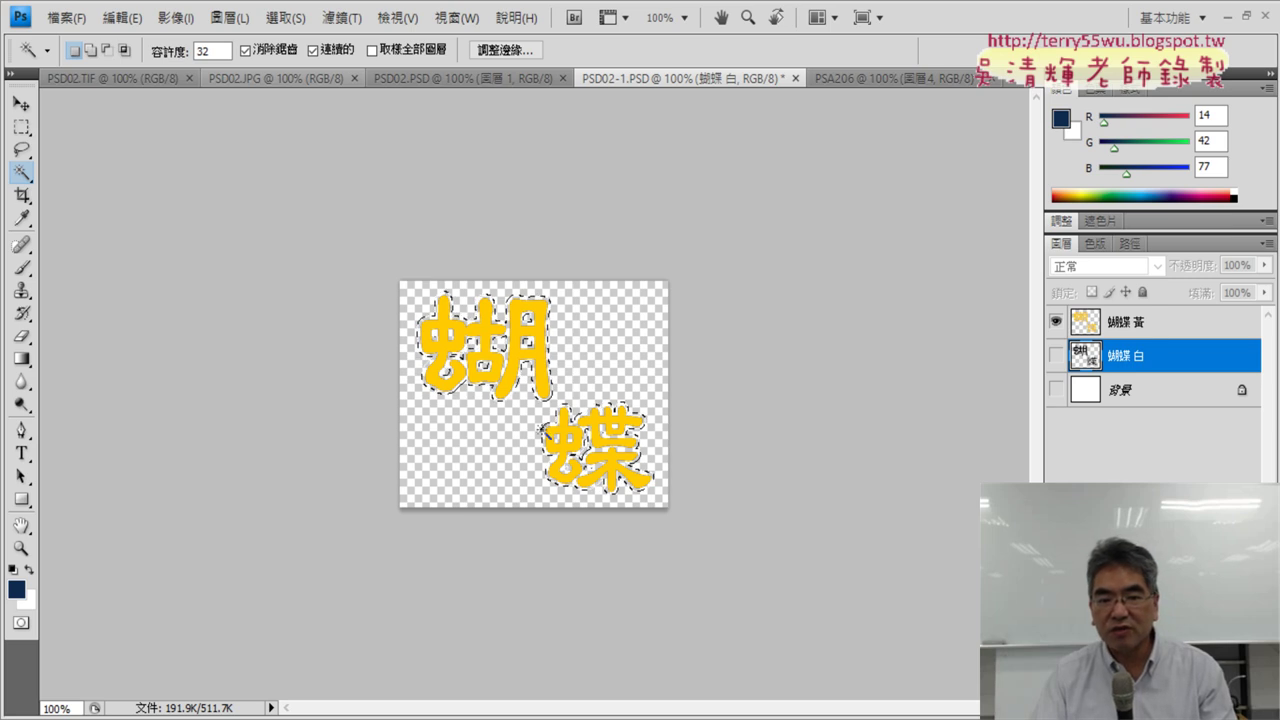
# - Make the 蝴蝶 白 layer active and visible, keeping the background hidden
pyautogui.click(122, 17)
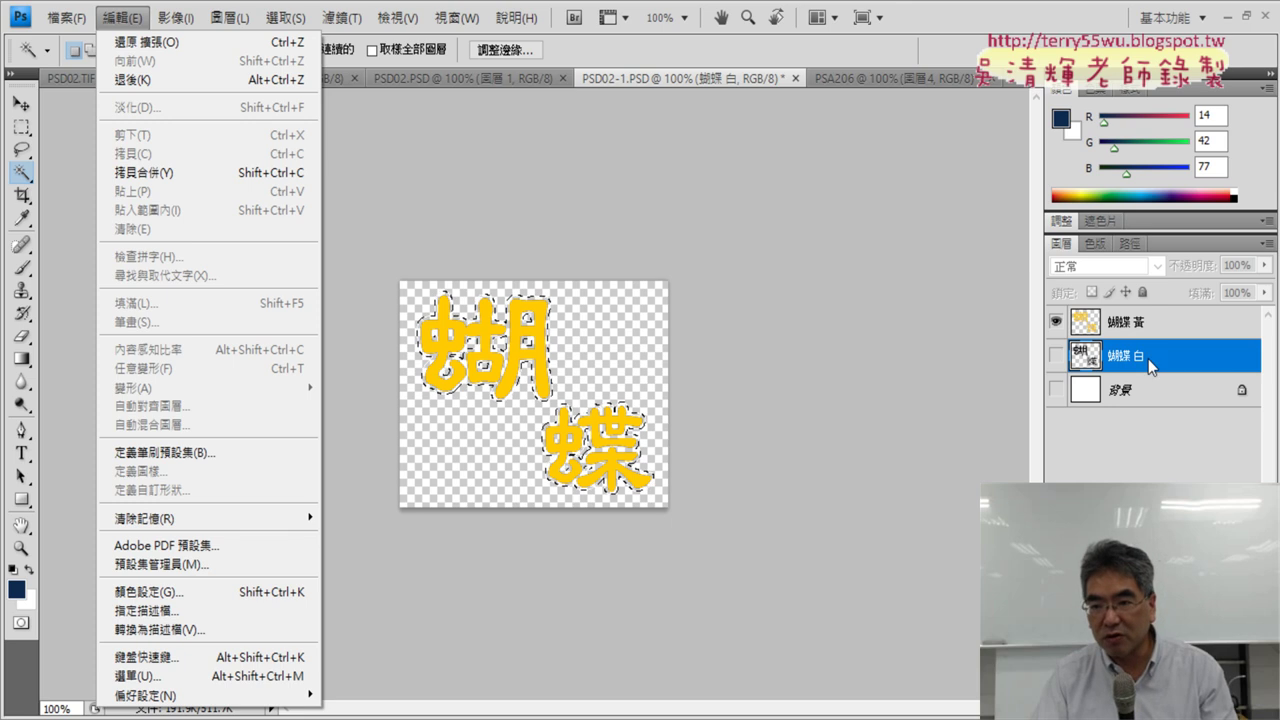
pyautogui.click(835, 293)
pyautogui.click(133, 18)
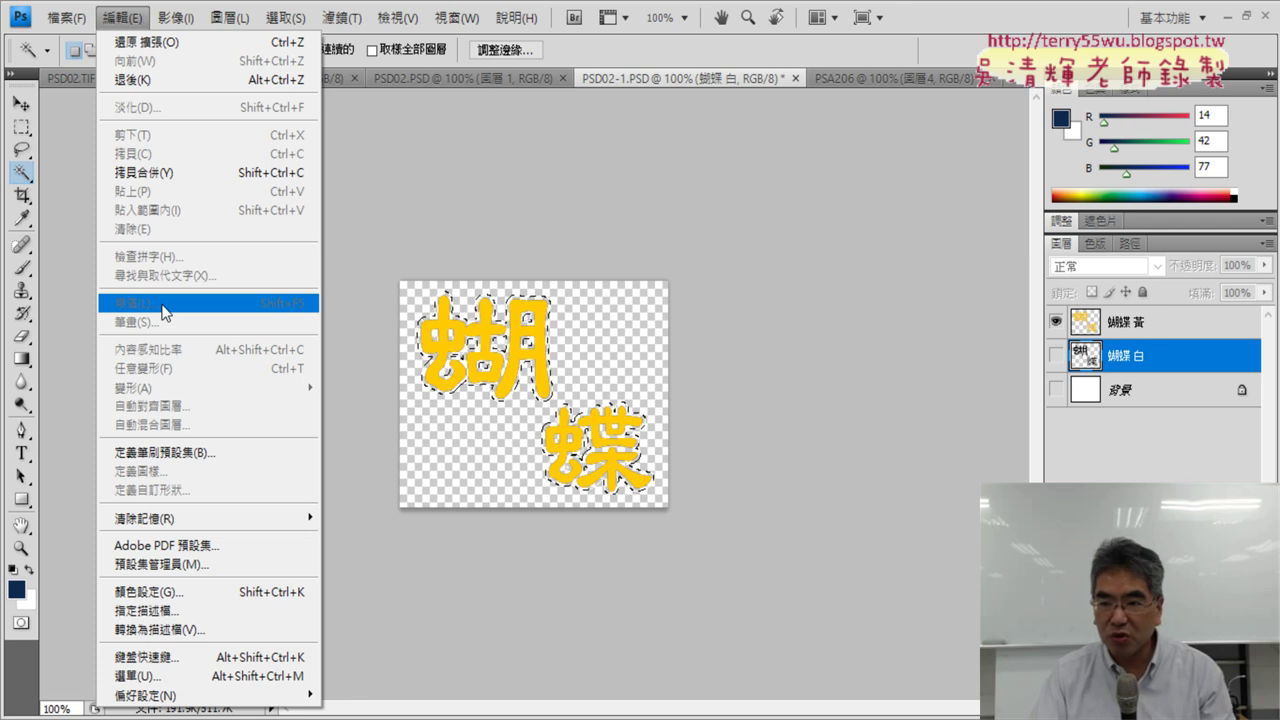
pyautogui.click(1107, 336)
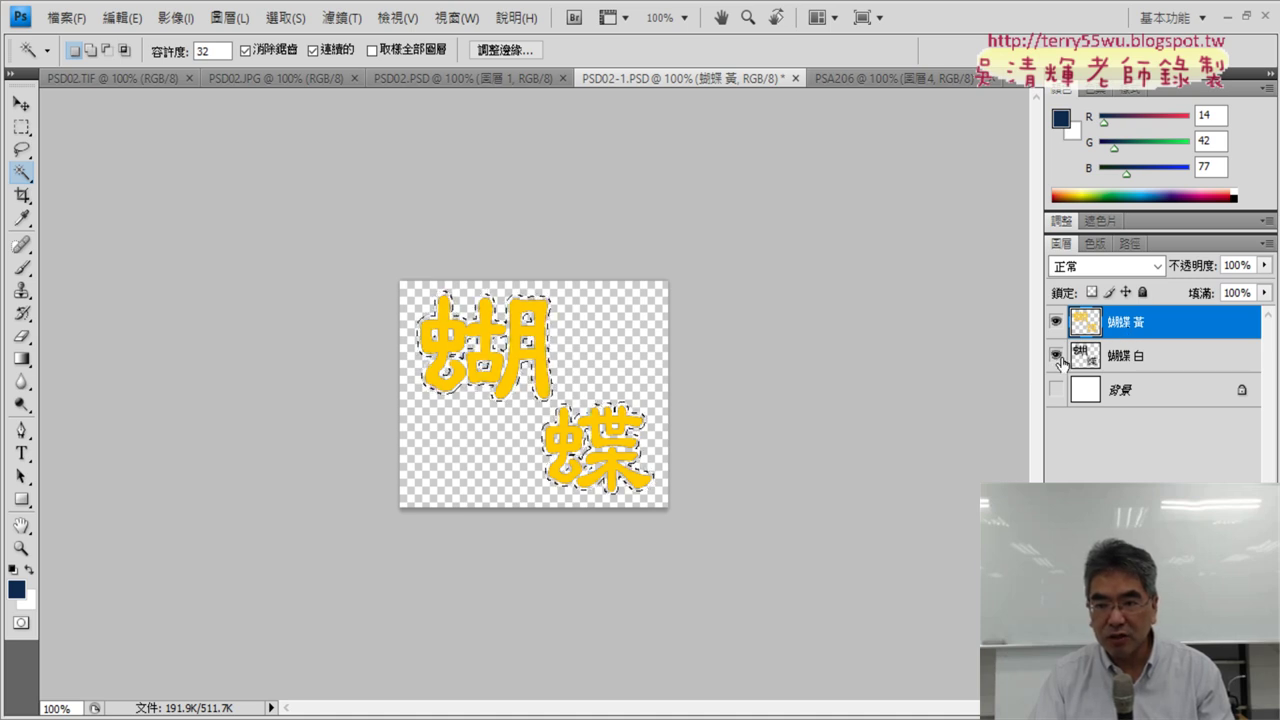
pyautogui.click(1056, 390)
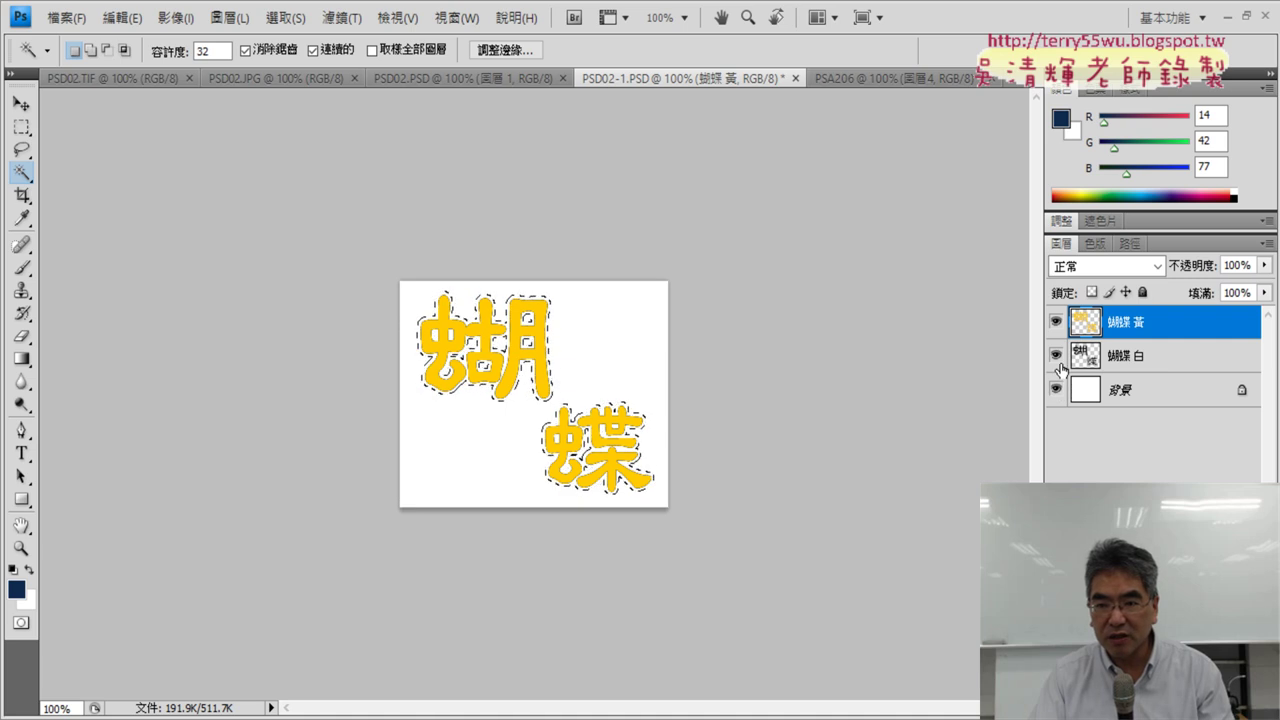
pyautogui.click(1057, 389)
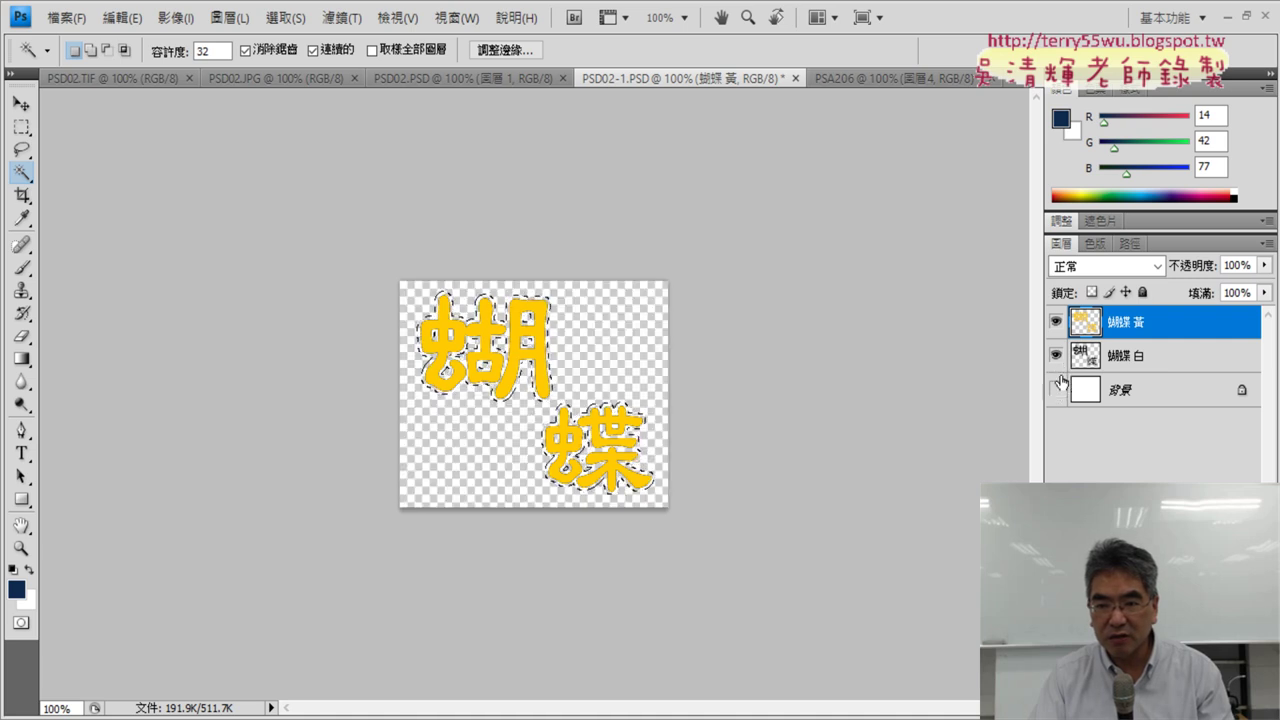
pyautogui.click(1138, 362)
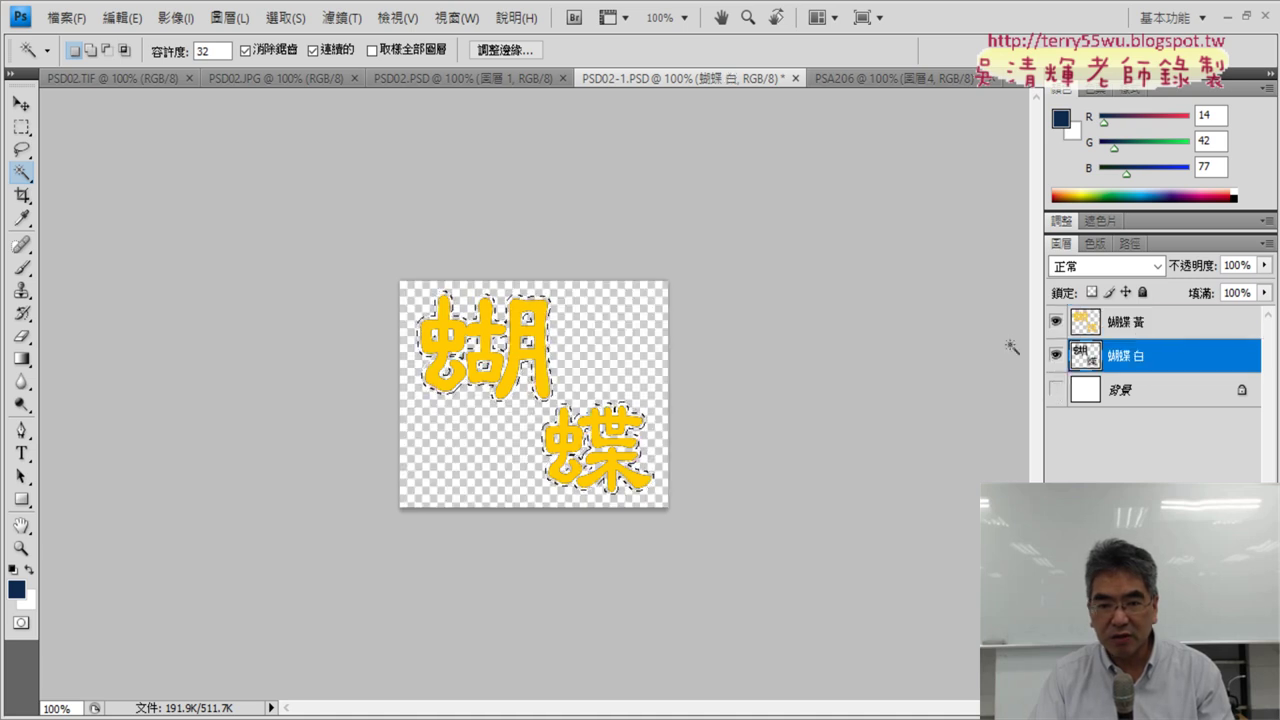
pyautogui.click(137, 22)
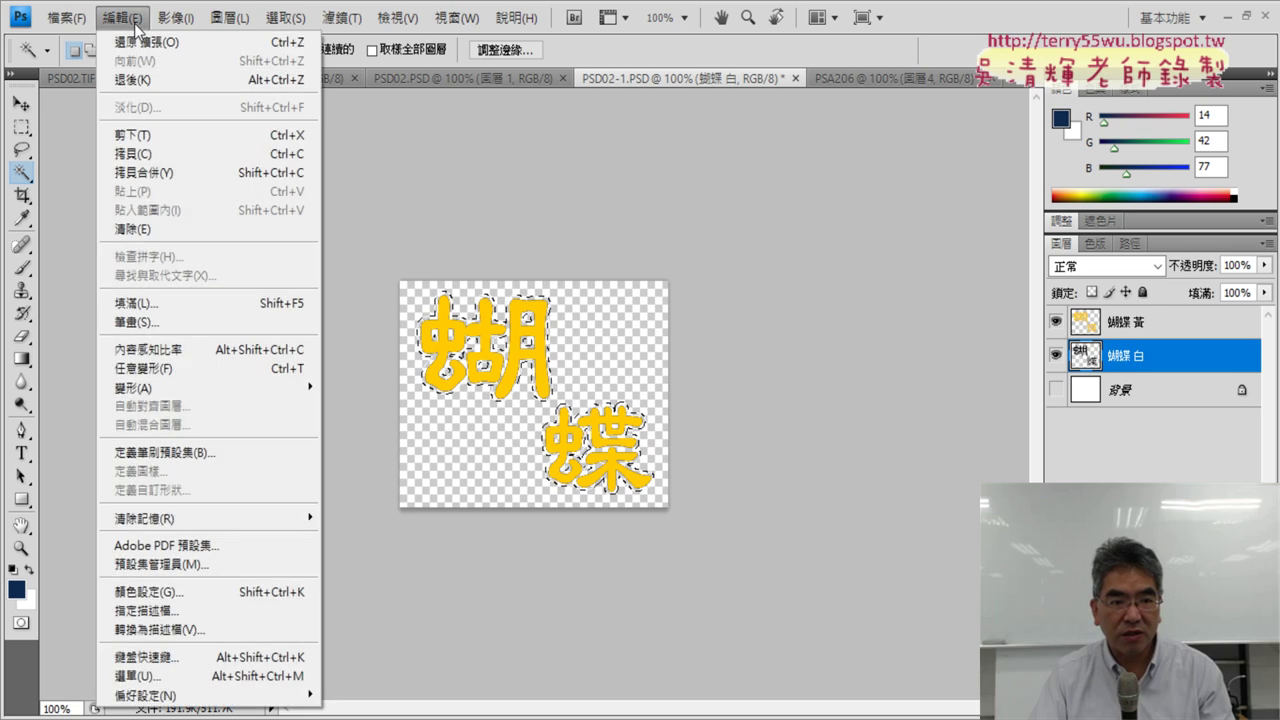
pyautogui.click(1063, 358)
pyautogui.click(1056, 356)
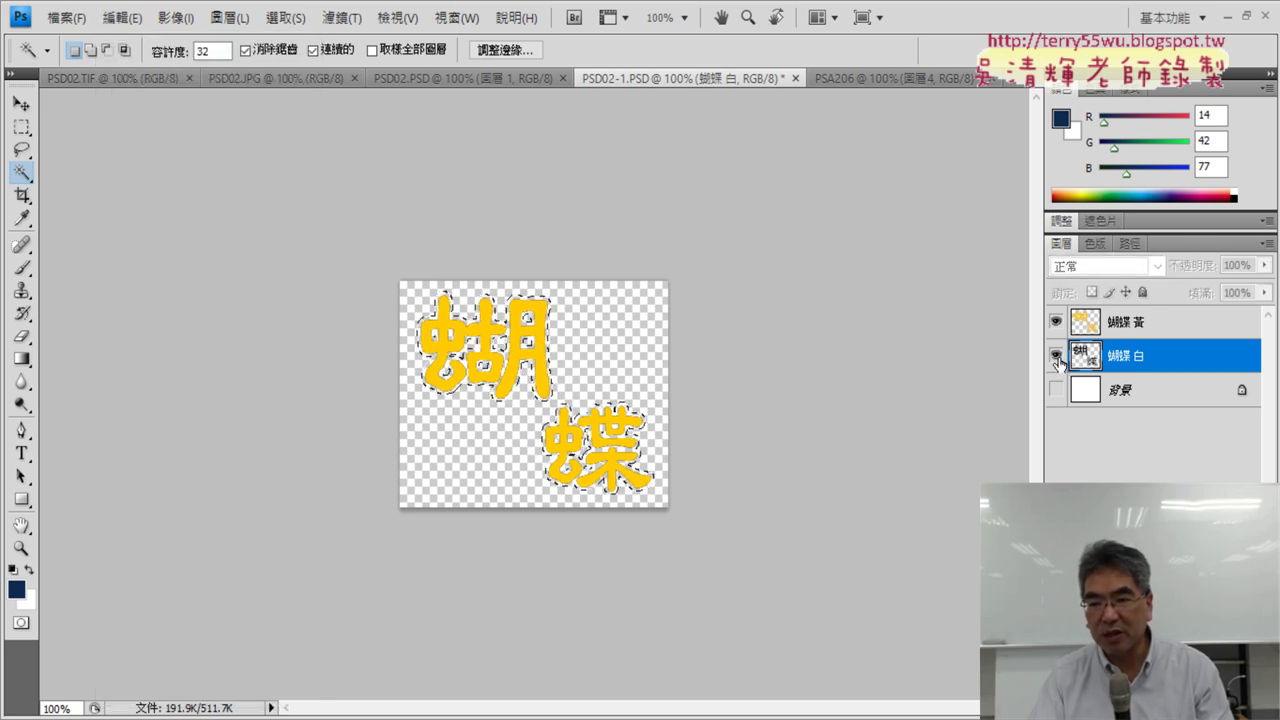
# - Fill the expanded selection with White on 蝴蝶 白, then reselect 蝴蝶 黃
pyautogui.click(122, 17)
pyautogui.click(212, 302)
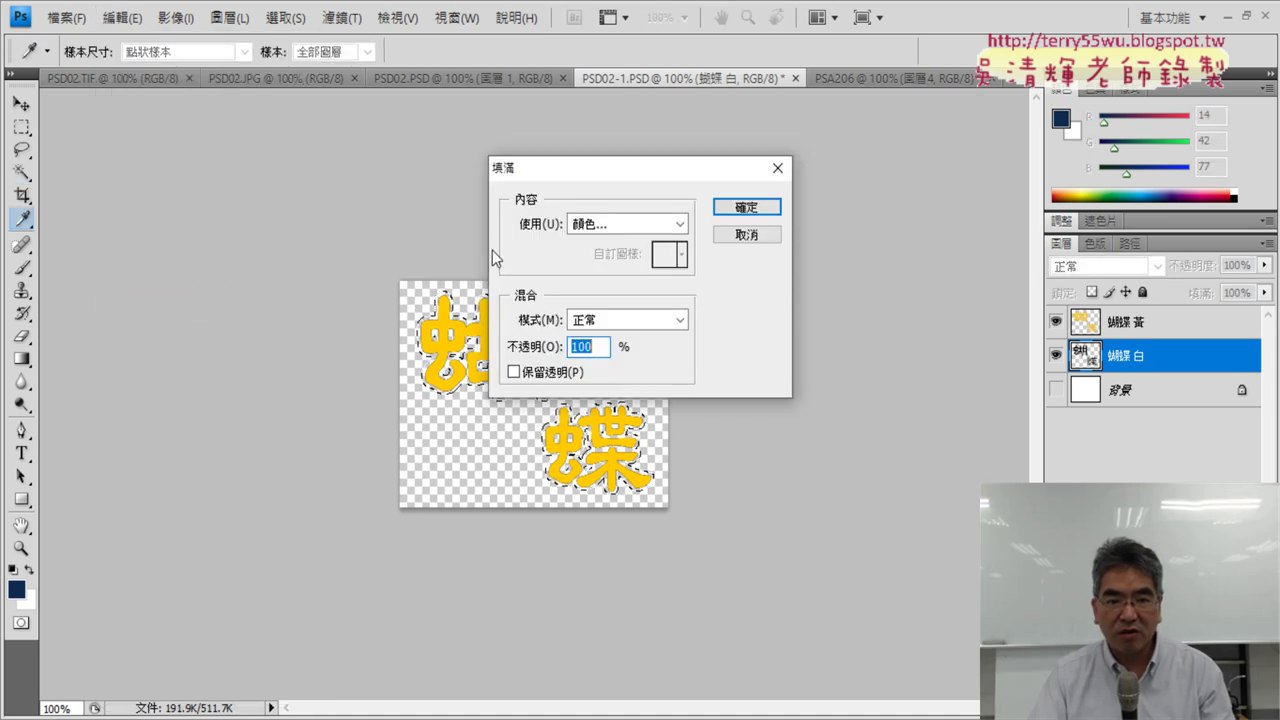
pyautogui.click(625, 224)
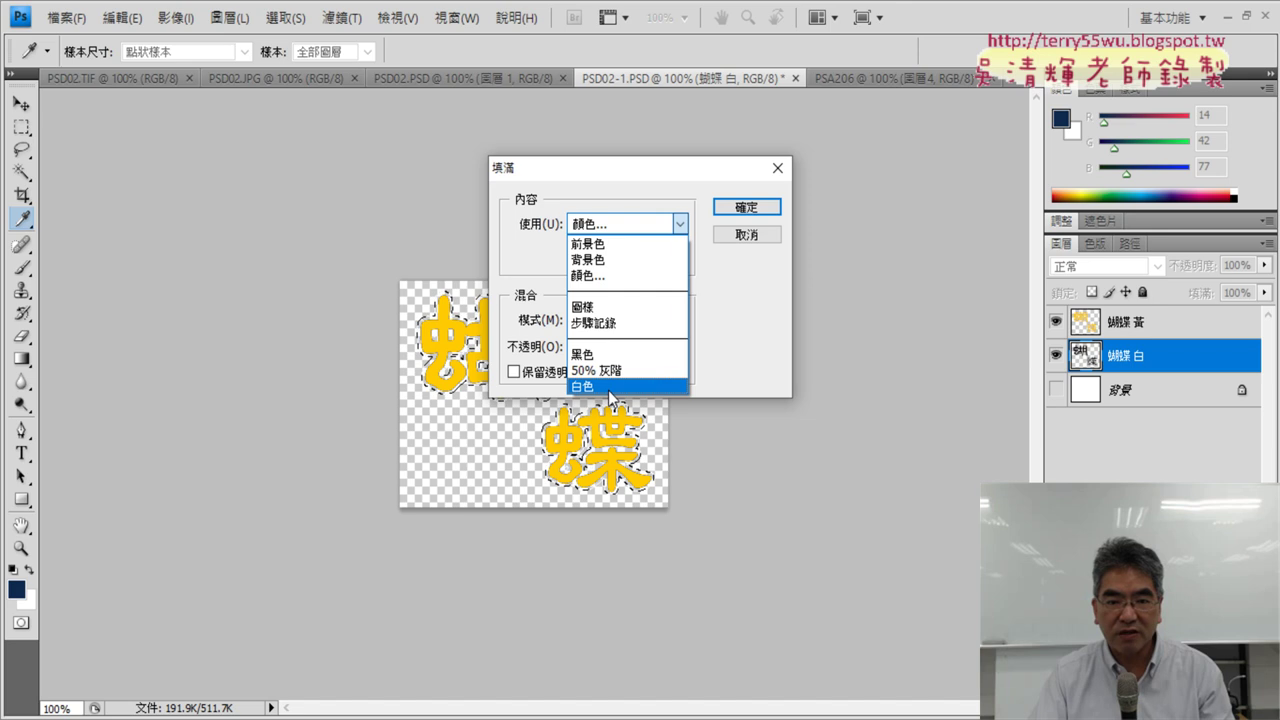
pyautogui.click(610, 386)
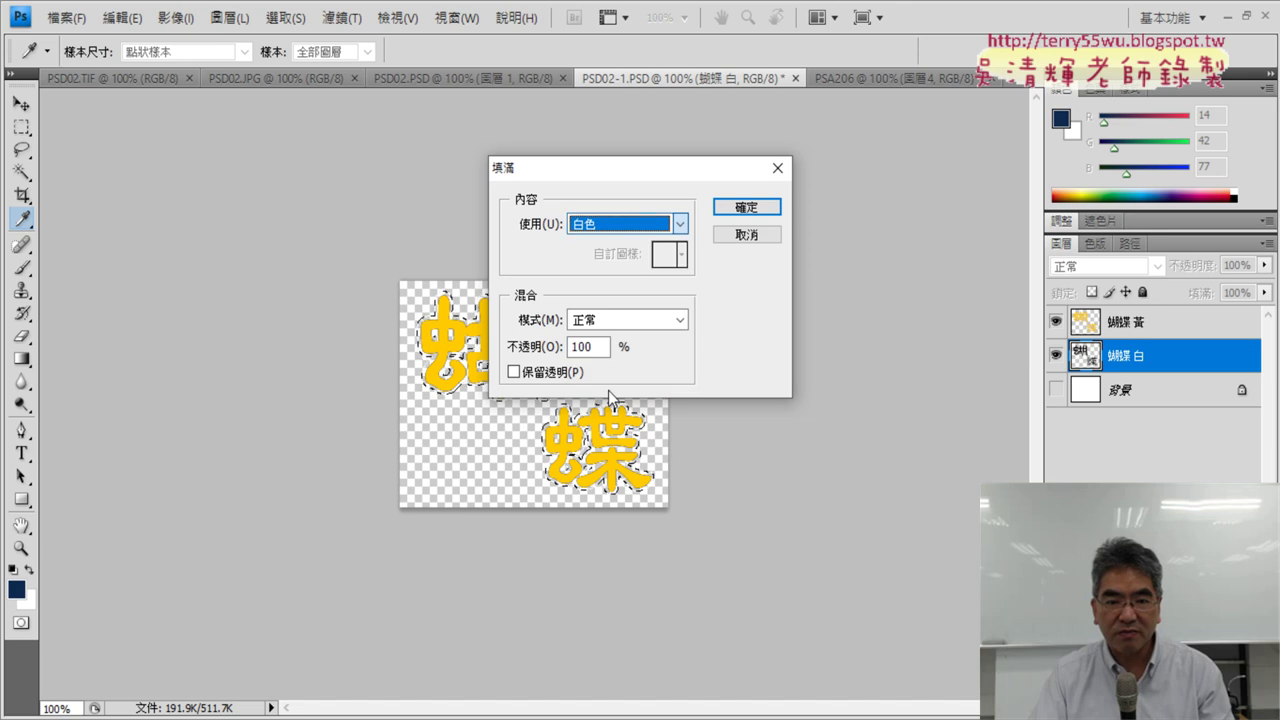
pyautogui.click(748, 208)
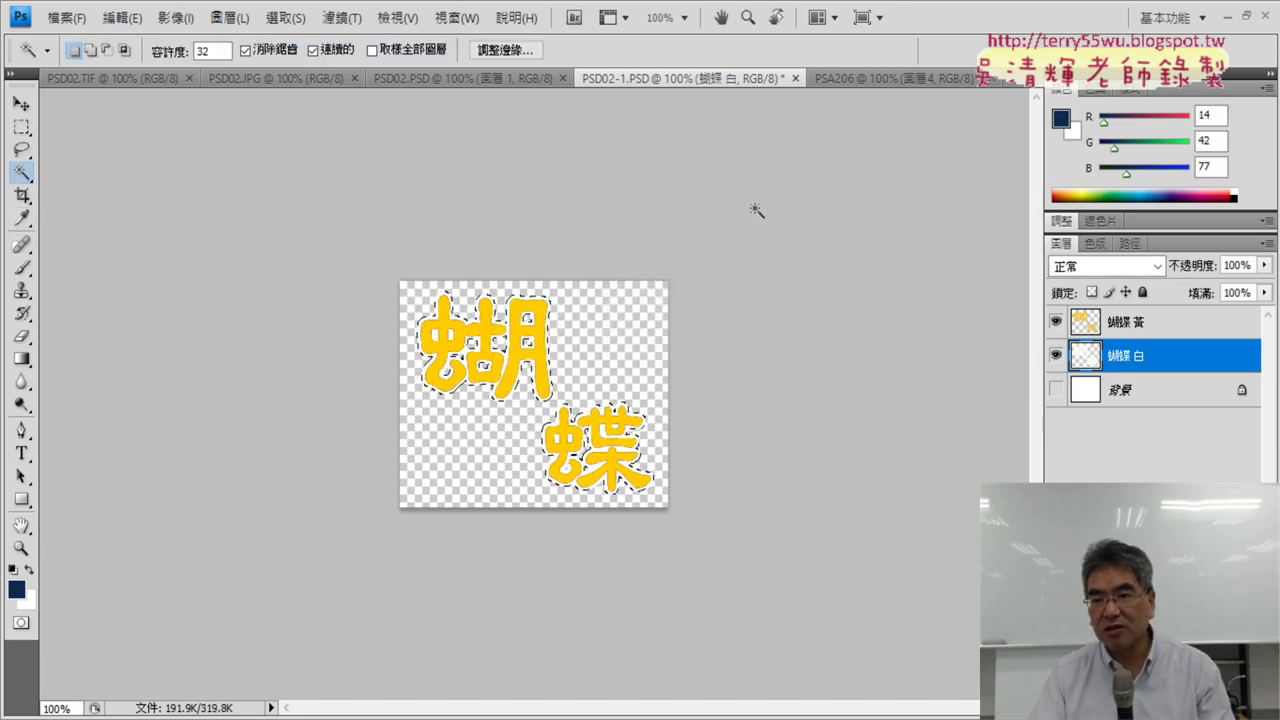
pyautogui.click(1169, 325)
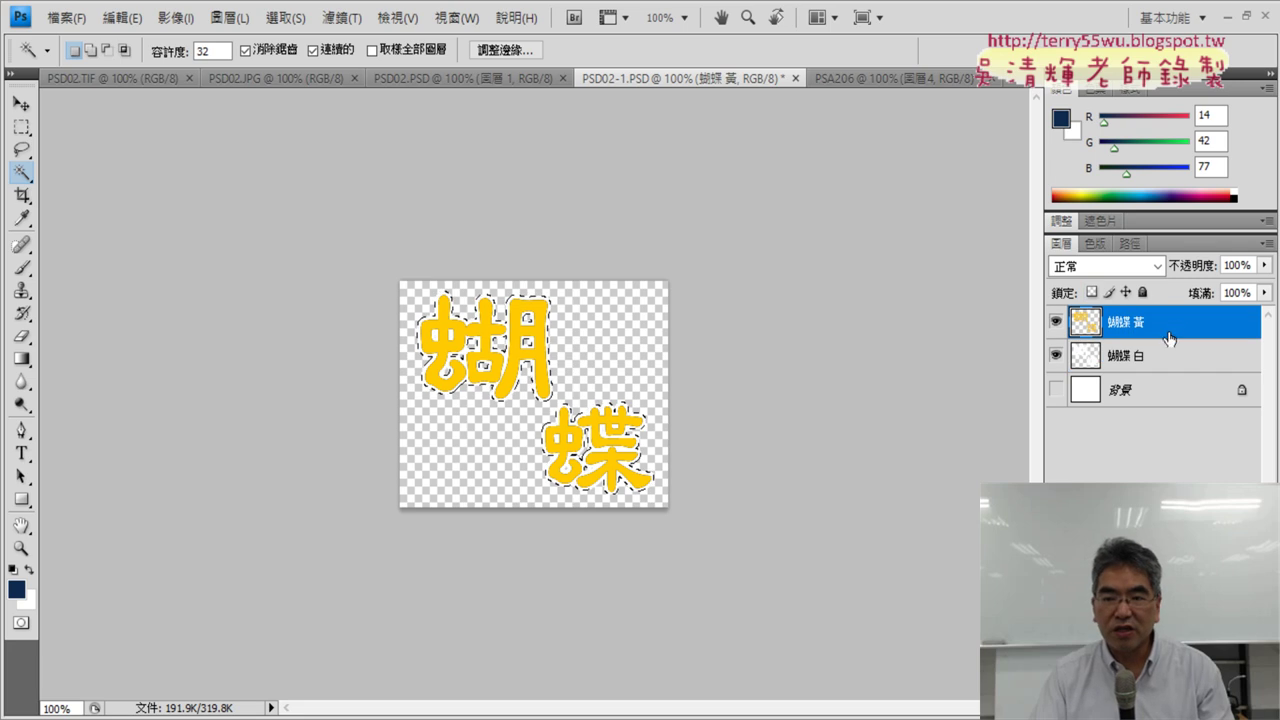
# - Show the white background, deselect, and make the background layer active
pyautogui.click(1155, 370)
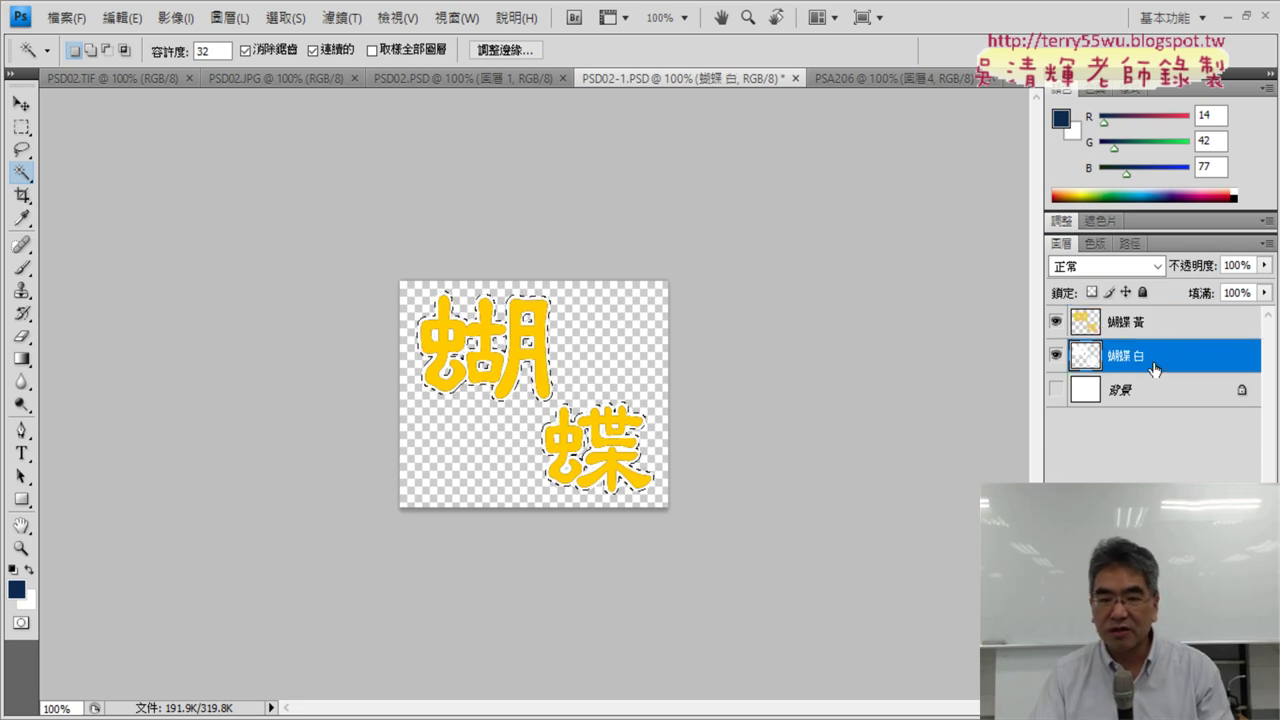
pyautogui.click(1130, 326)
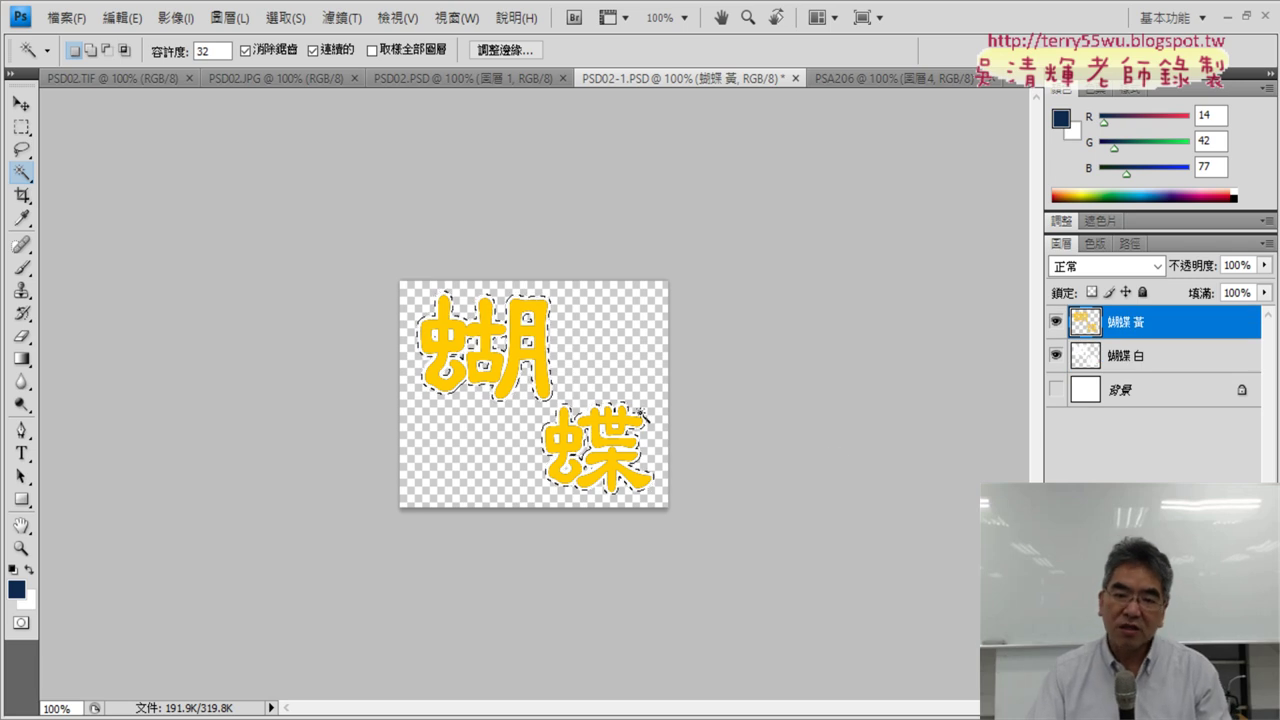
pyautogui.click(1056, 390)
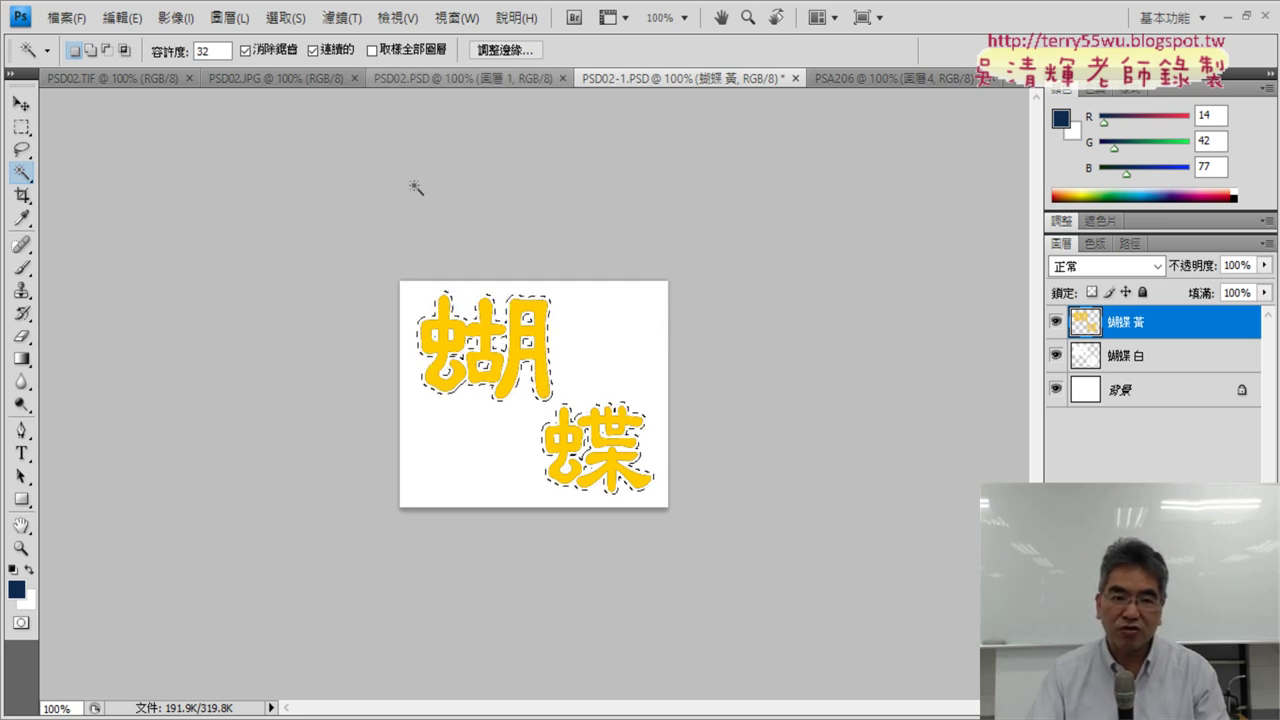
pyautogui.click(291, 21)
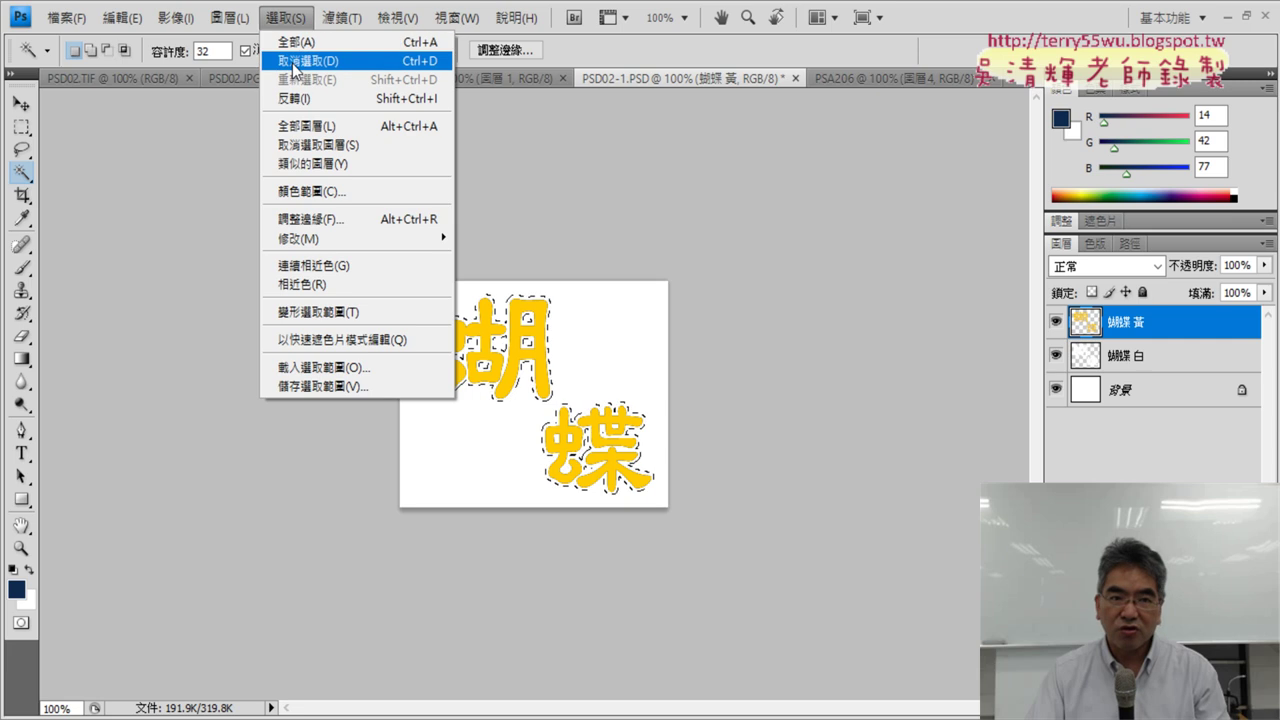
pyautogui.click(293, 67)
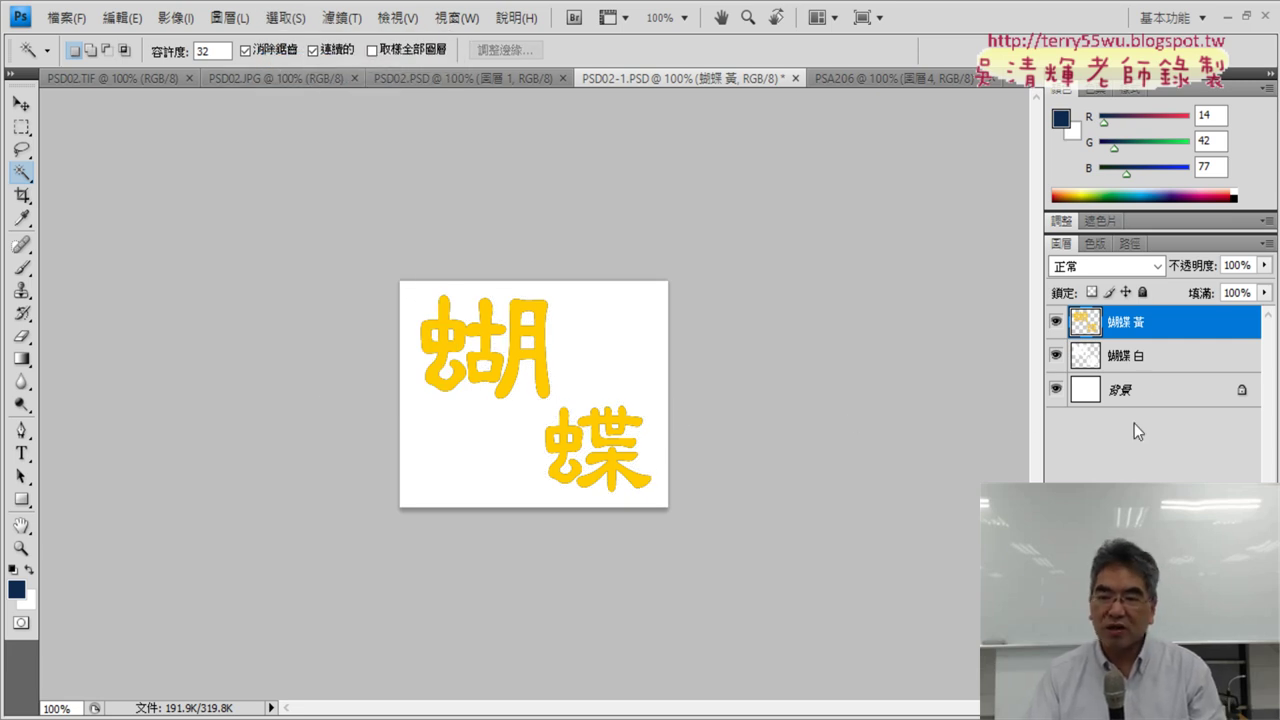
pyautogui.click(1146, 400)
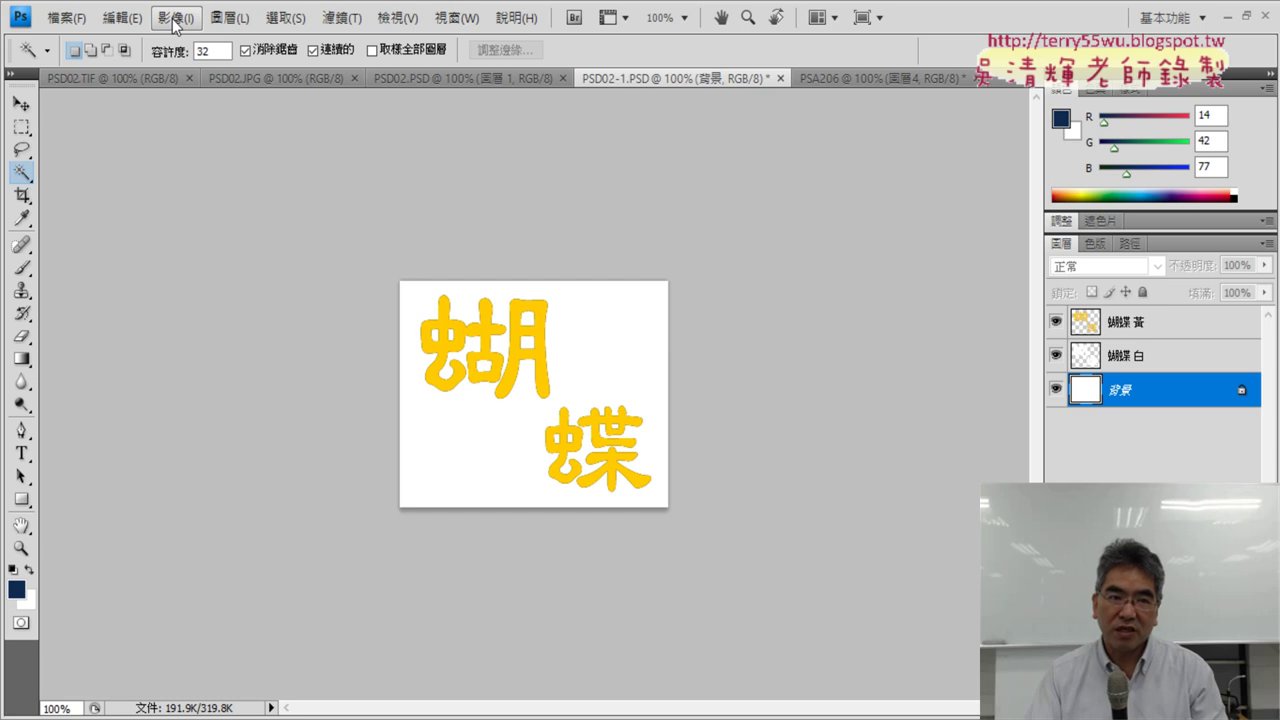
# - Fill the background layer with black, then minimize the instructions PDF
pyautogui.click(126, 18)
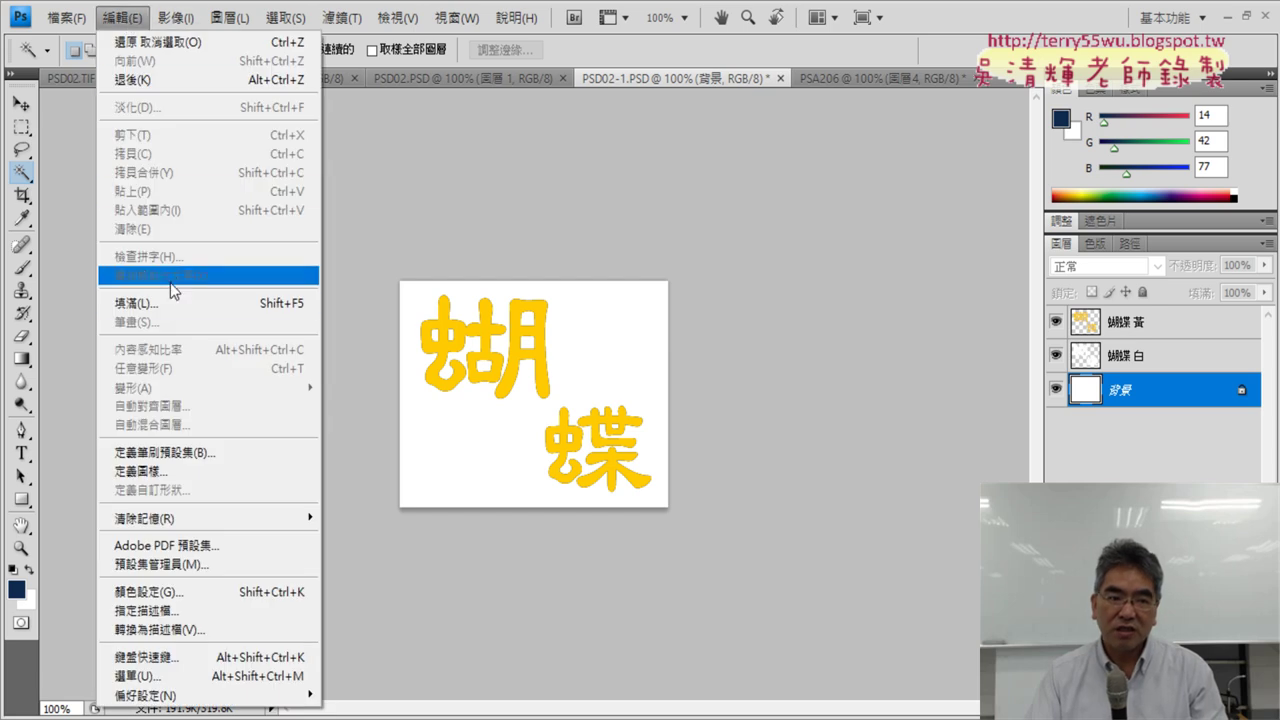
pyautogui.click(180, 312)
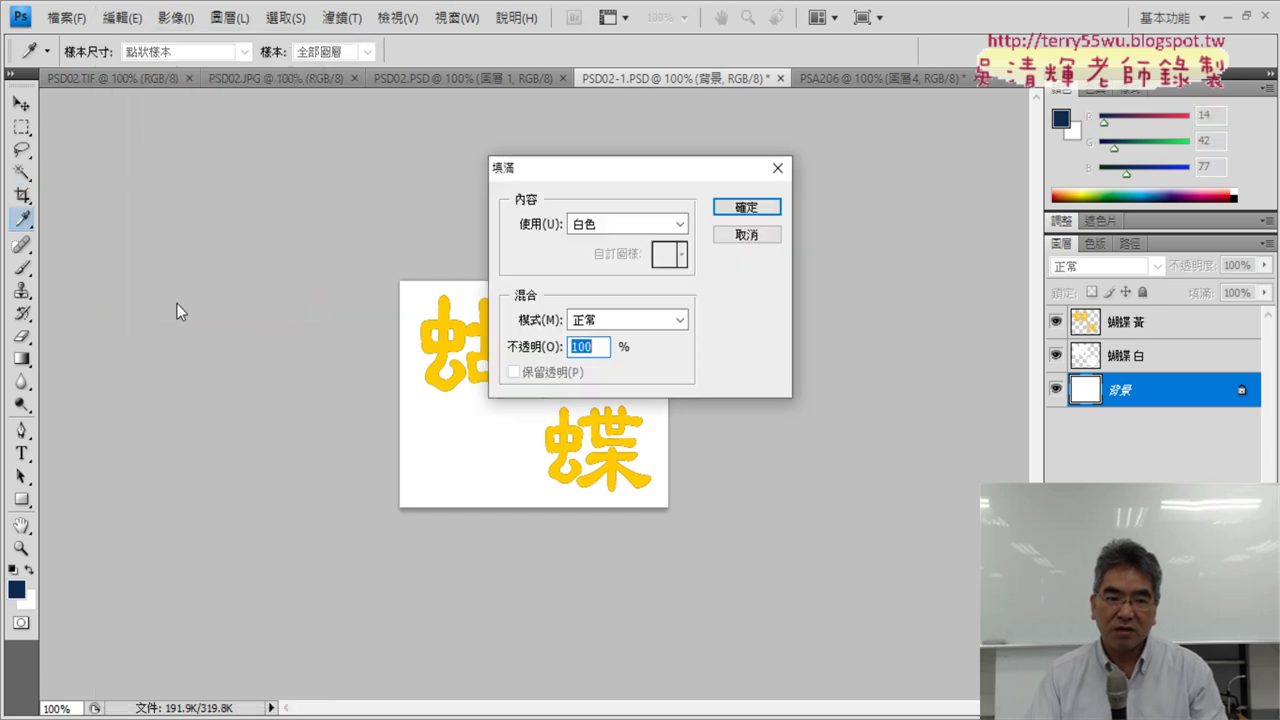
pyautogui.click(622, 222)
pyautogui.click(645, 353)
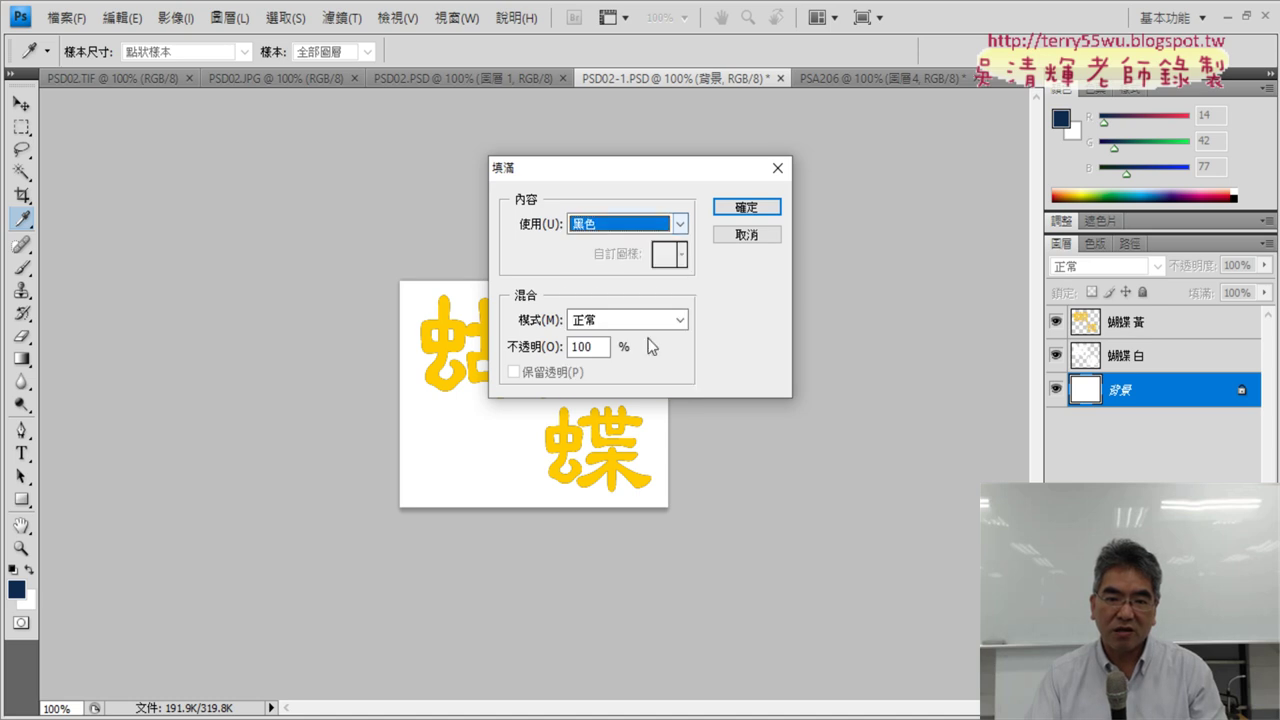
pyautogui.click(740, 207)
pyautogui.press('w')
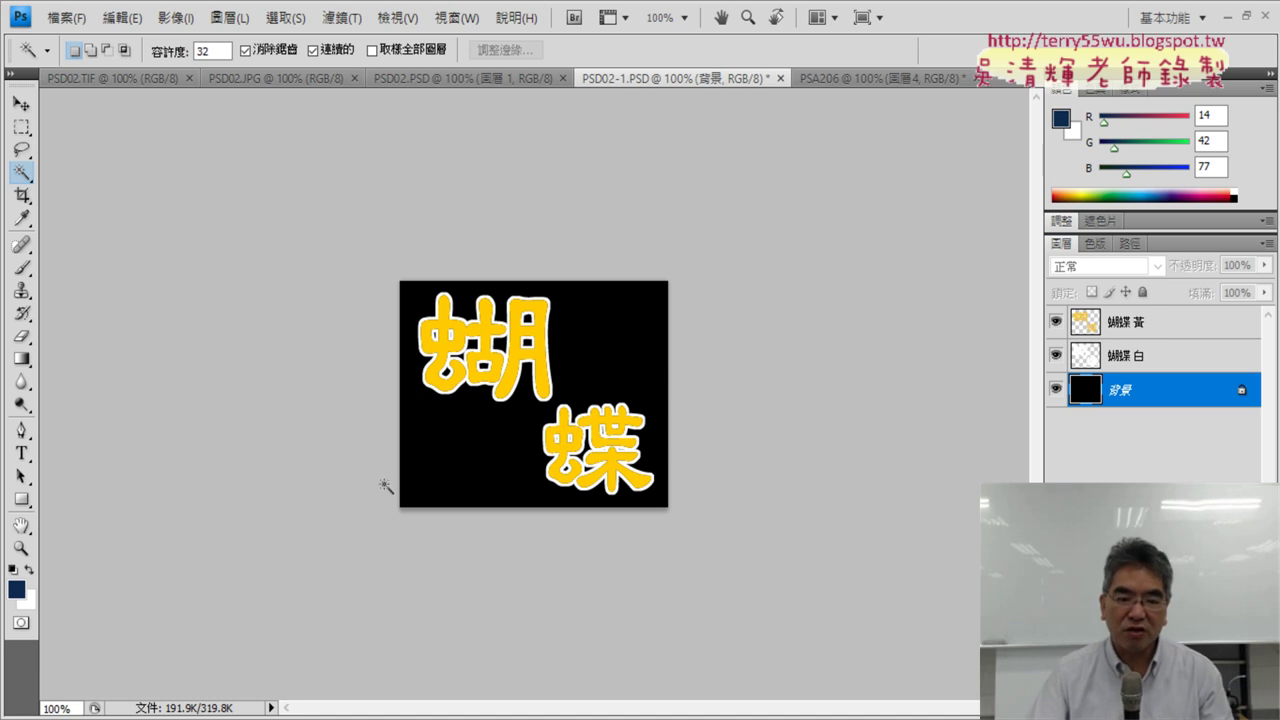
pyautogui.hotkey('alt', 'Tab')
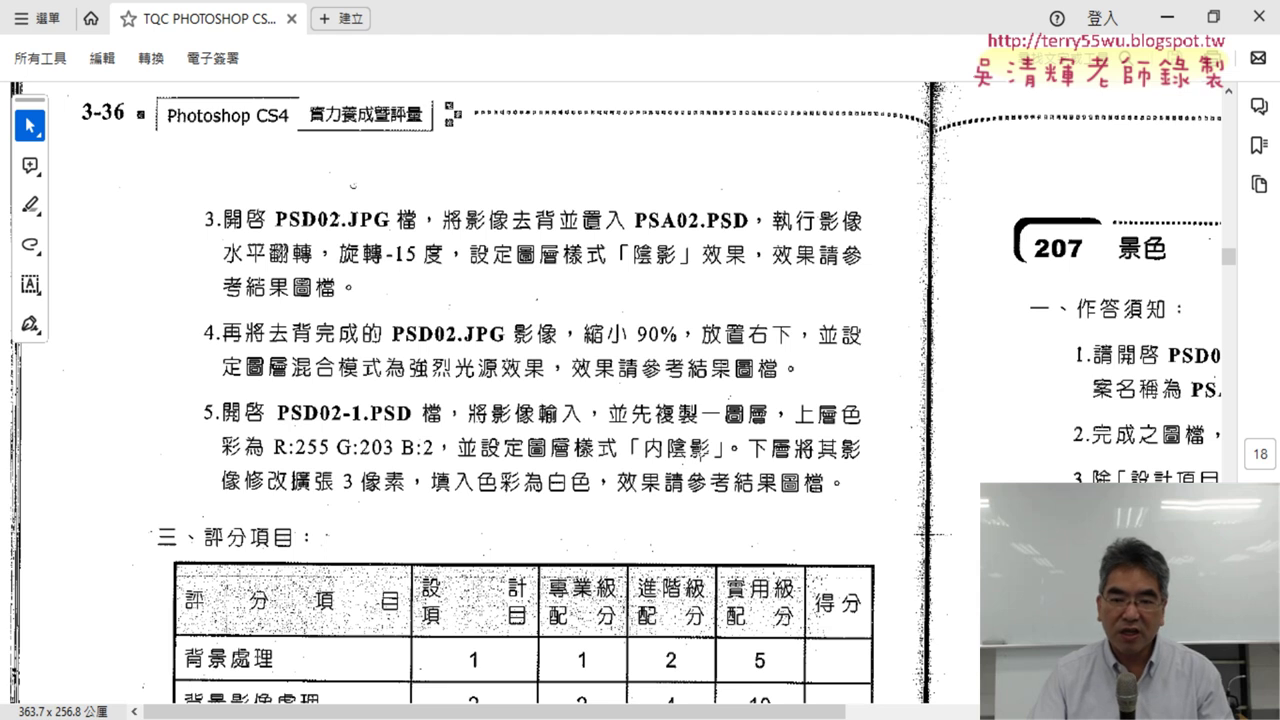
pyautogui.click(1167, 17)
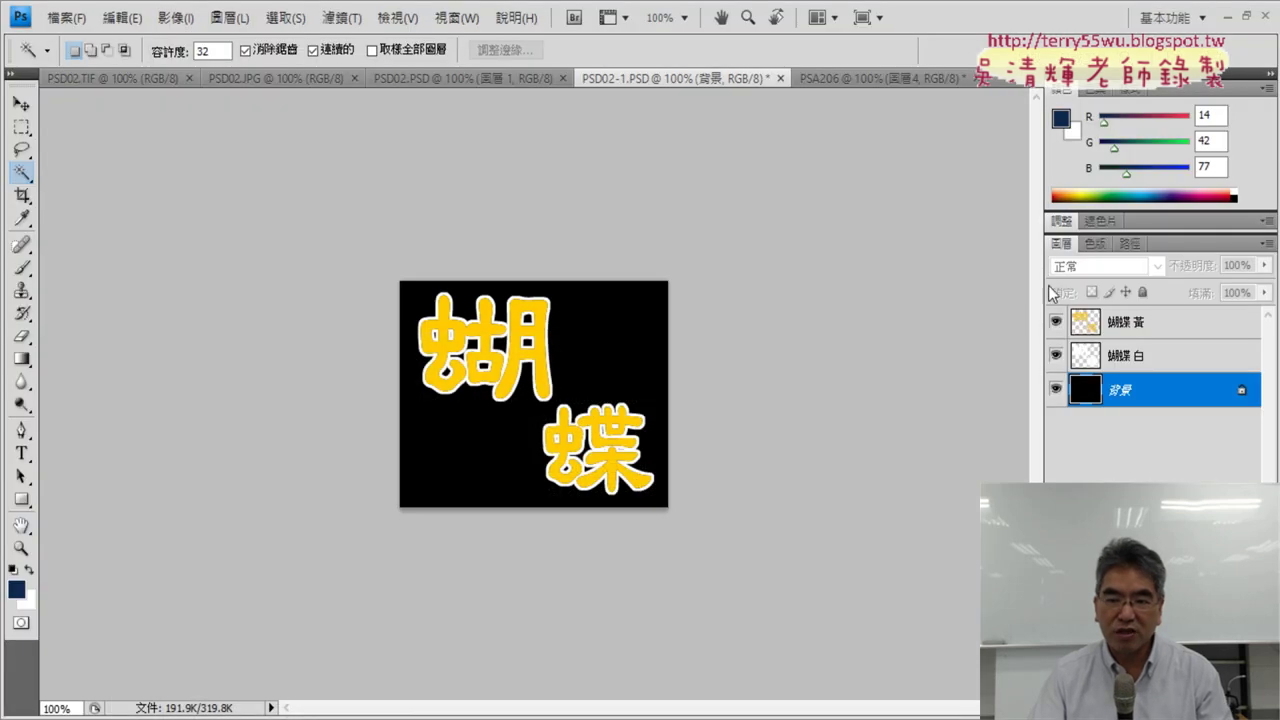
# - Add an Inner Shadow (75% opacity, 120°, 5 px distance and size) to the 蝴蝶 黃 layer
pyautogui.click(1086, 330)
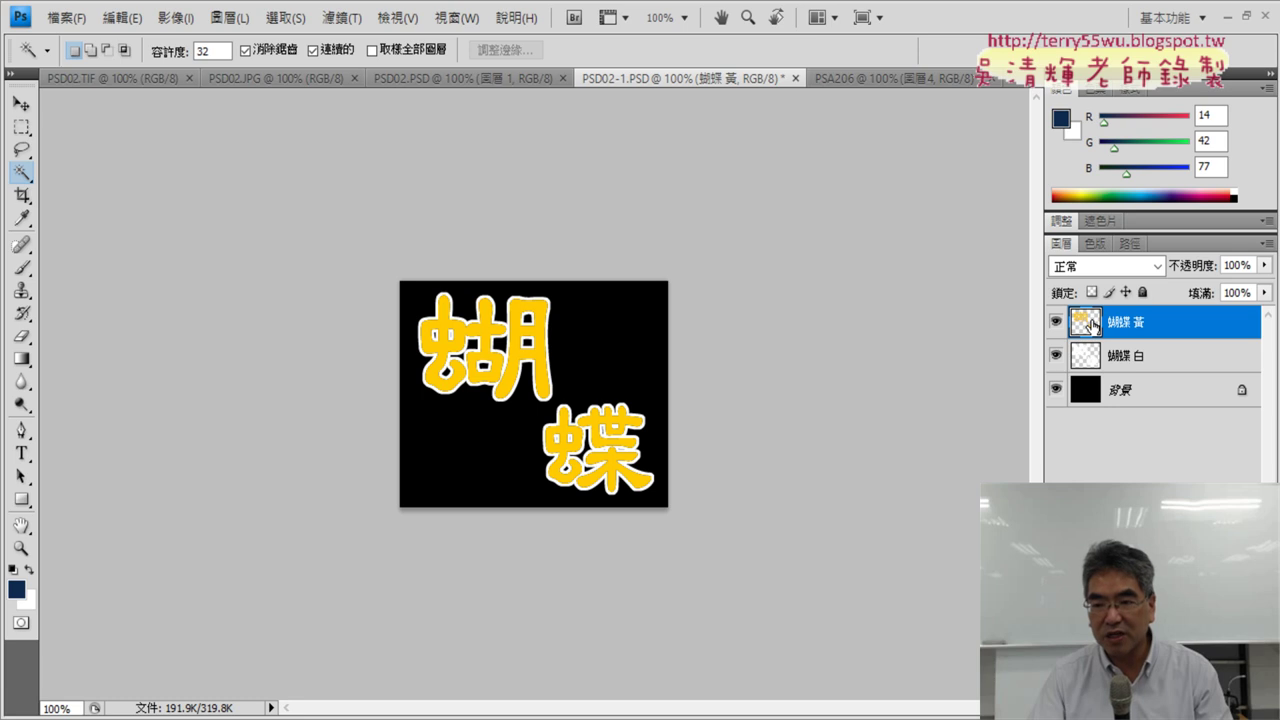
pyautogui.doubleClick(1090, 325)
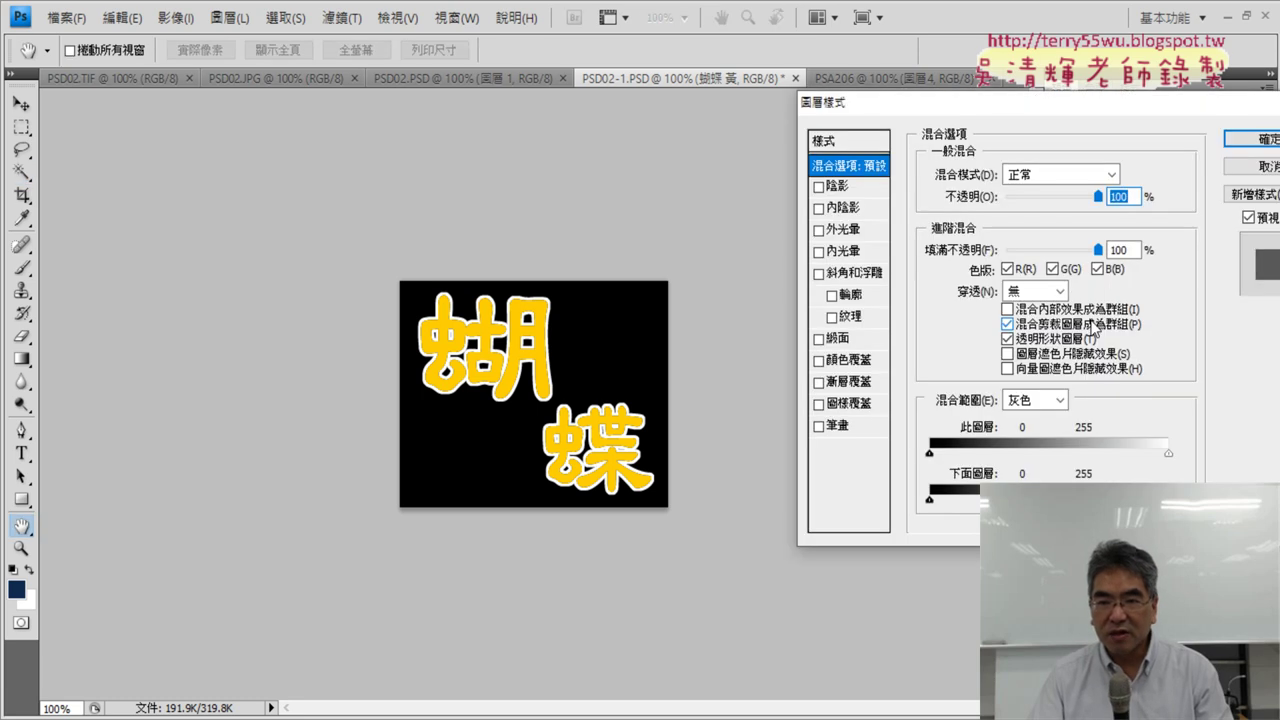
pyautogui.click(850, 212)
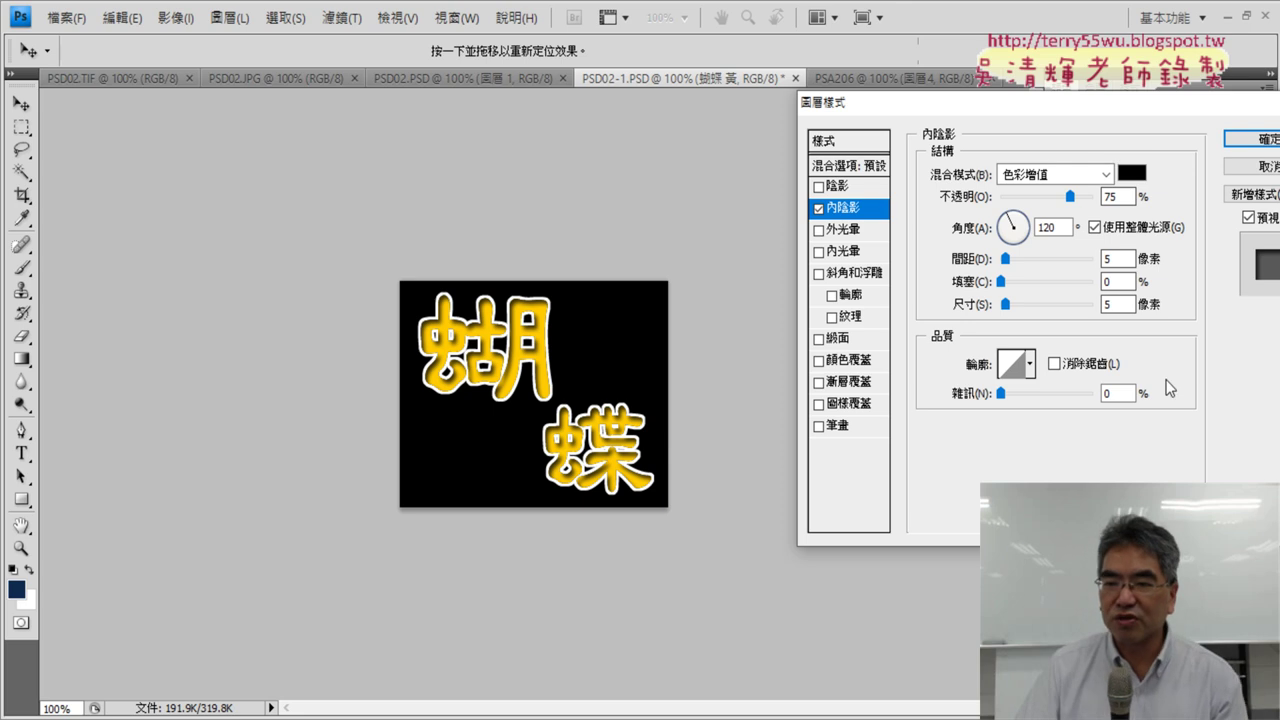
pyautogui.moveTo(1040, 102); pyautogui.dragTo(658, 88)
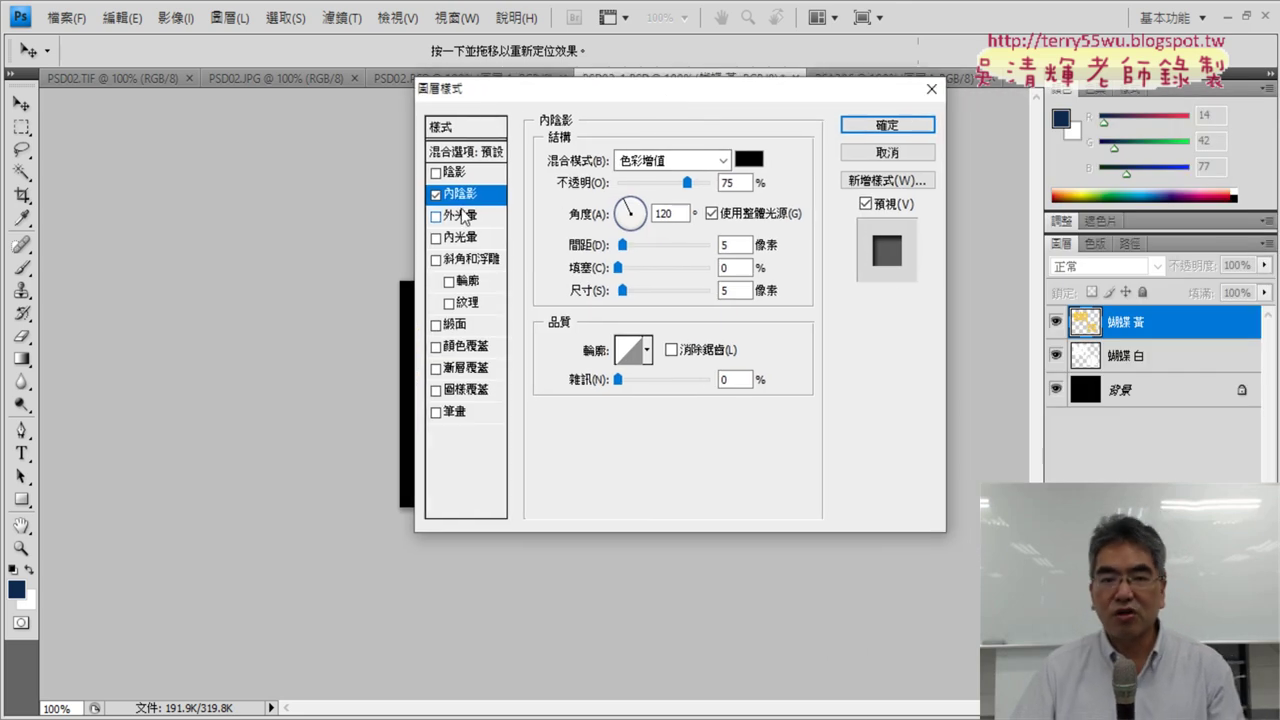
pyautogui.click(903, 125)
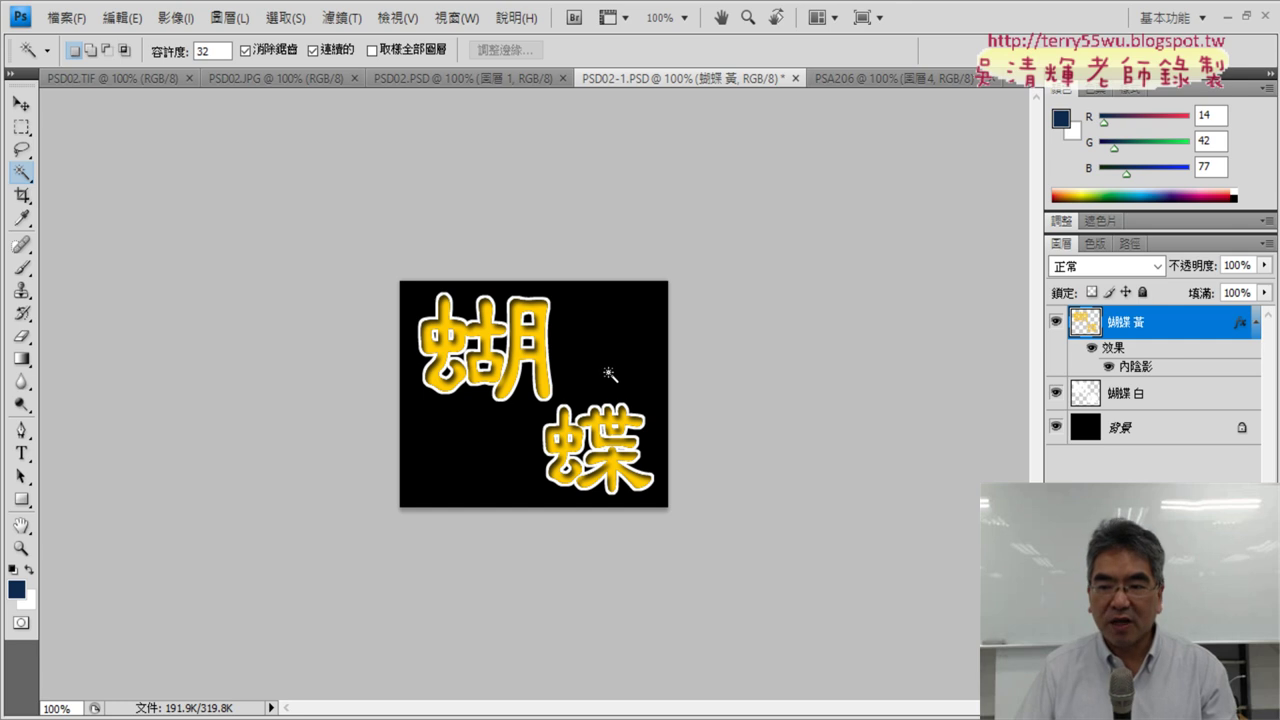
# - Link the 蝴蝶 白 and 蝴蝶 黃 text layers together
pyautogui.click(1162, 402)
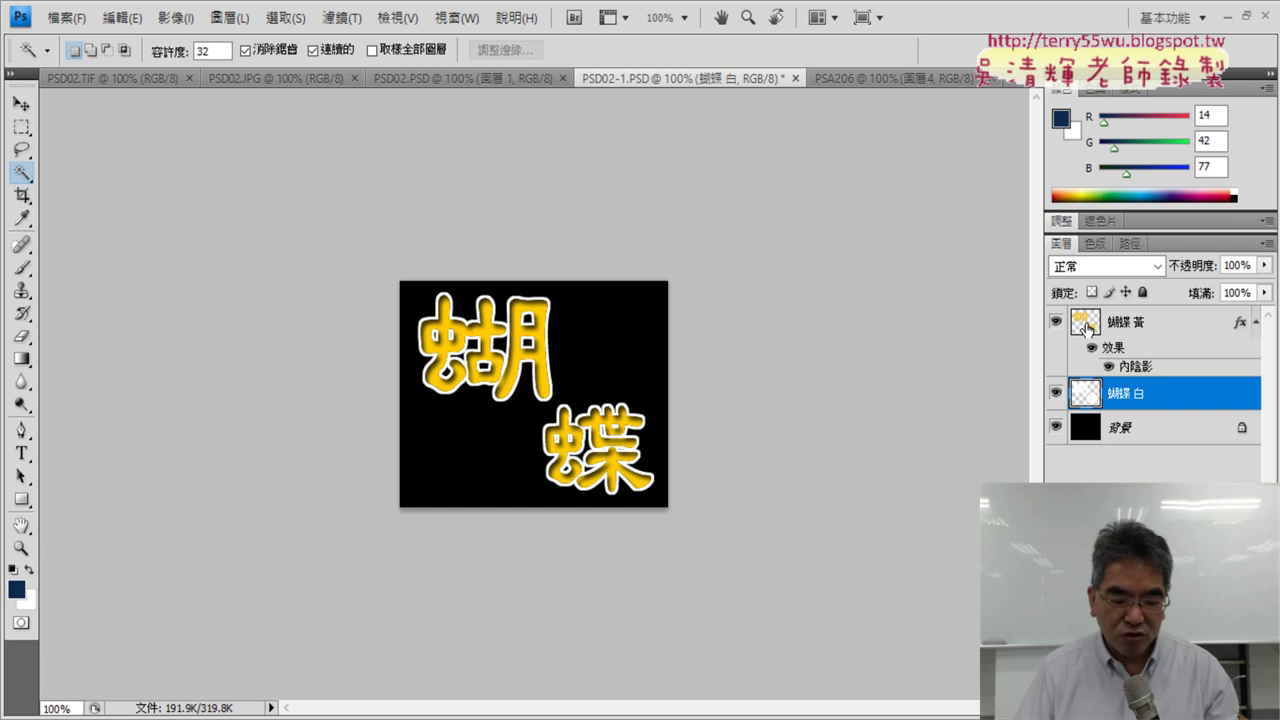
pyautogui.keyDown('shift'); pyautogui.click(1115, 326); pyautogui.keyUp('shift')
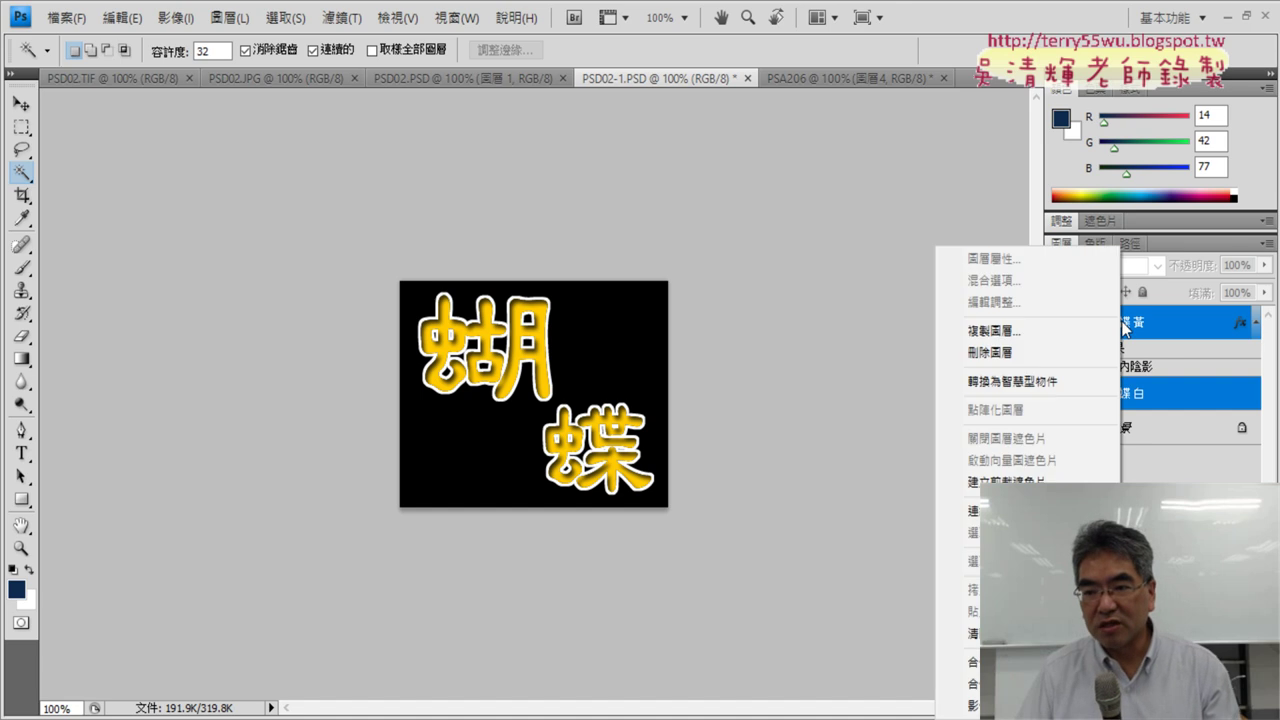
pyautogui.rightClick(1120, 326)
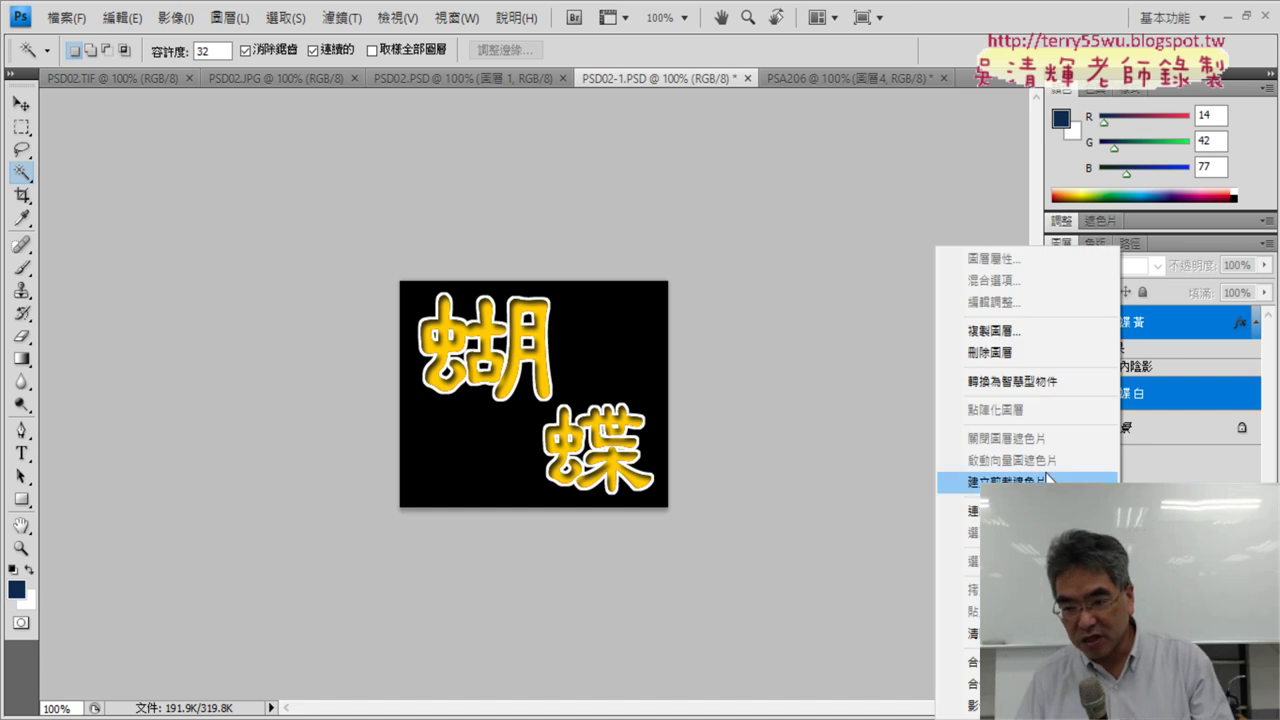
pyautogui.click(975, 510)
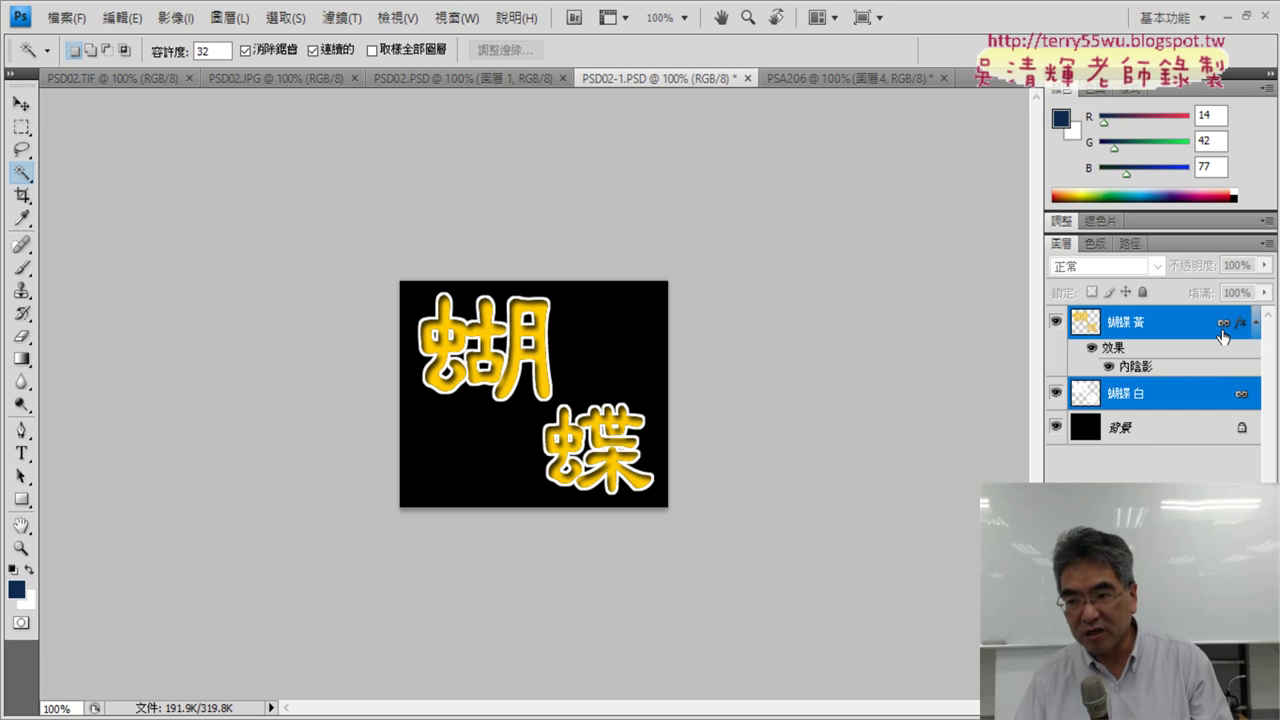
# - Duplicate the linked 蝴蝶 layers into the PSA206 document
pyautogui.rightClick(1142, 328)
pyautogui.click(1050, 338)
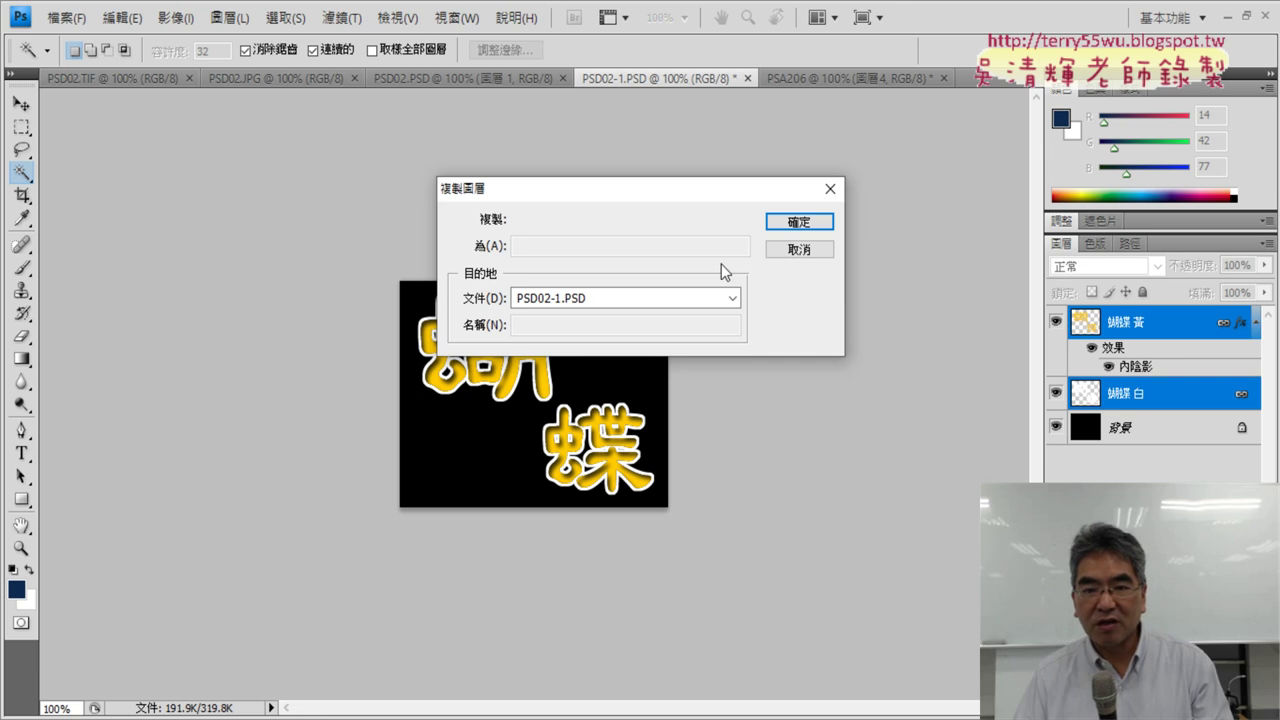
pyautogui.click(690, 298)
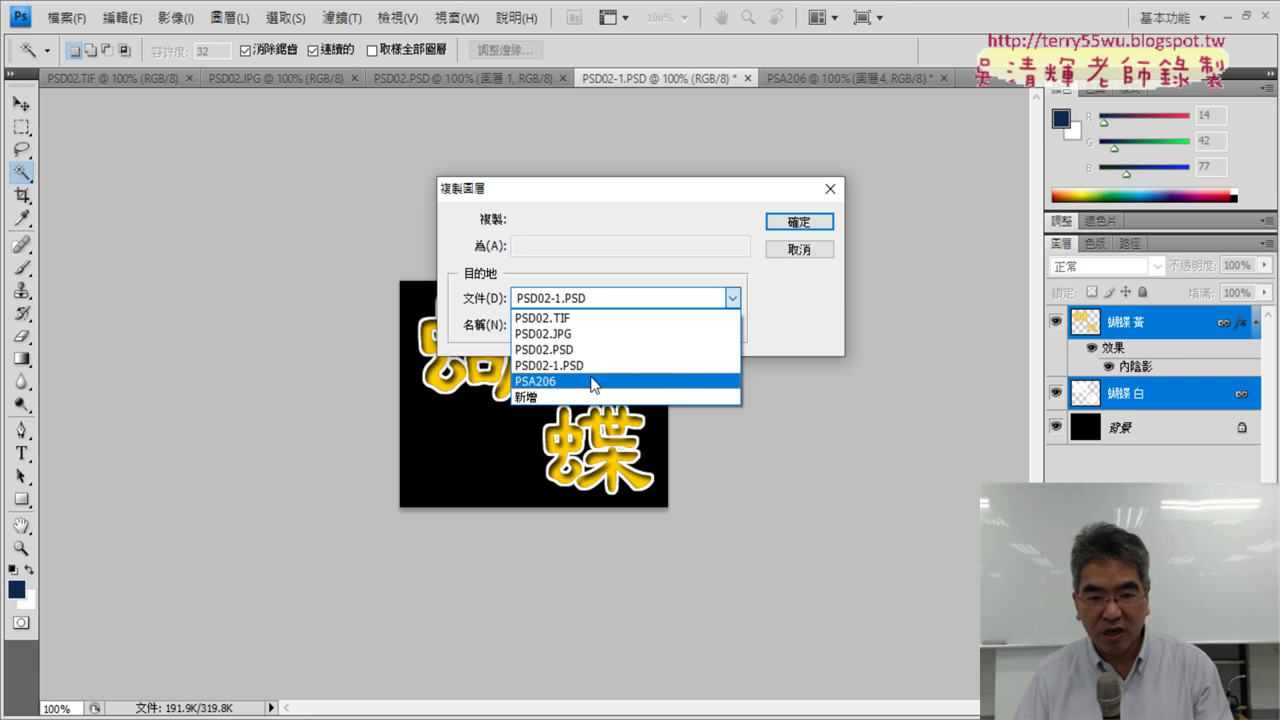
pyautogui.click(594, 381)
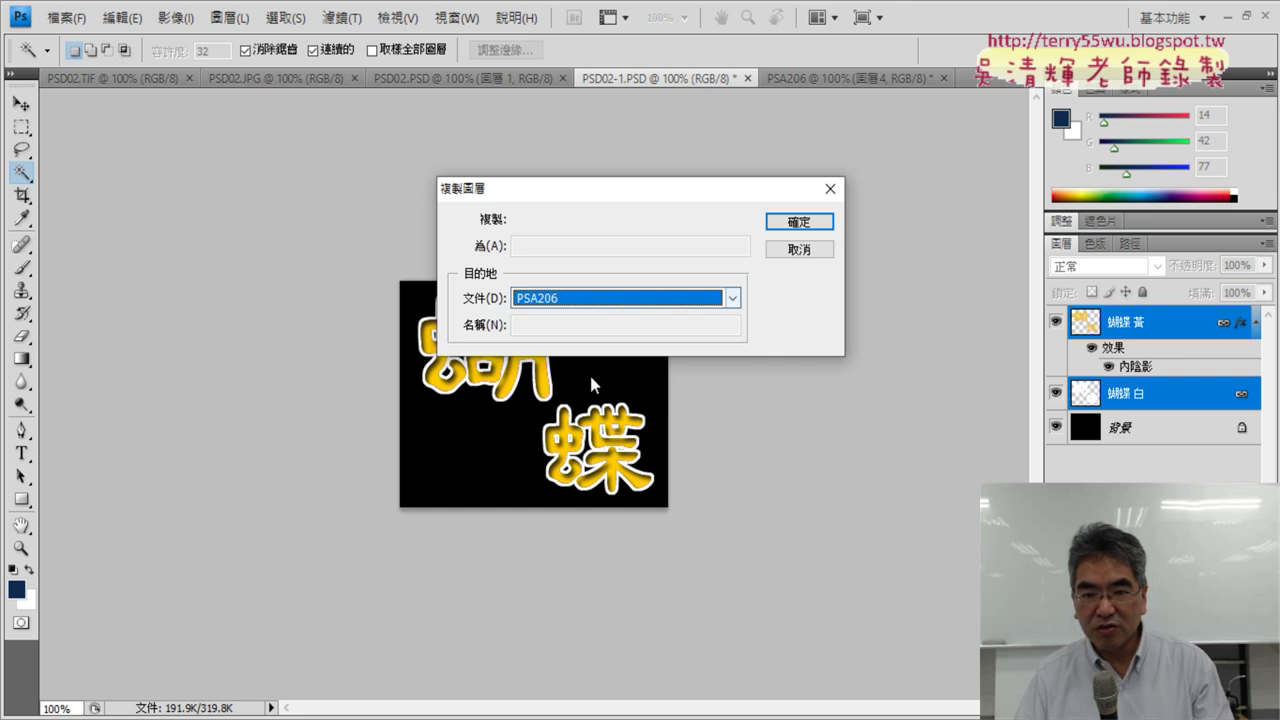
pyautogui.click(780, 221)
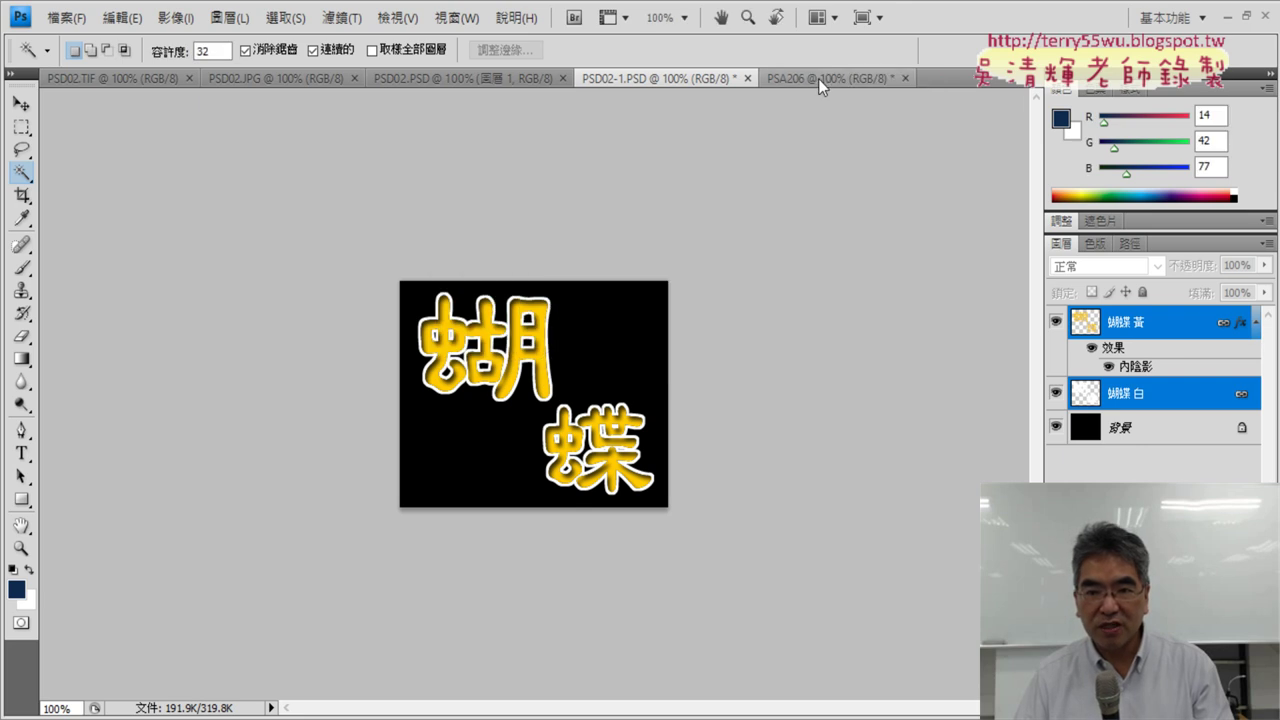
# - Show PSA206 with the copied 蝴蝶 text, comparing it against the PSD02.TIF reference
pyautogui.click(817, 78)
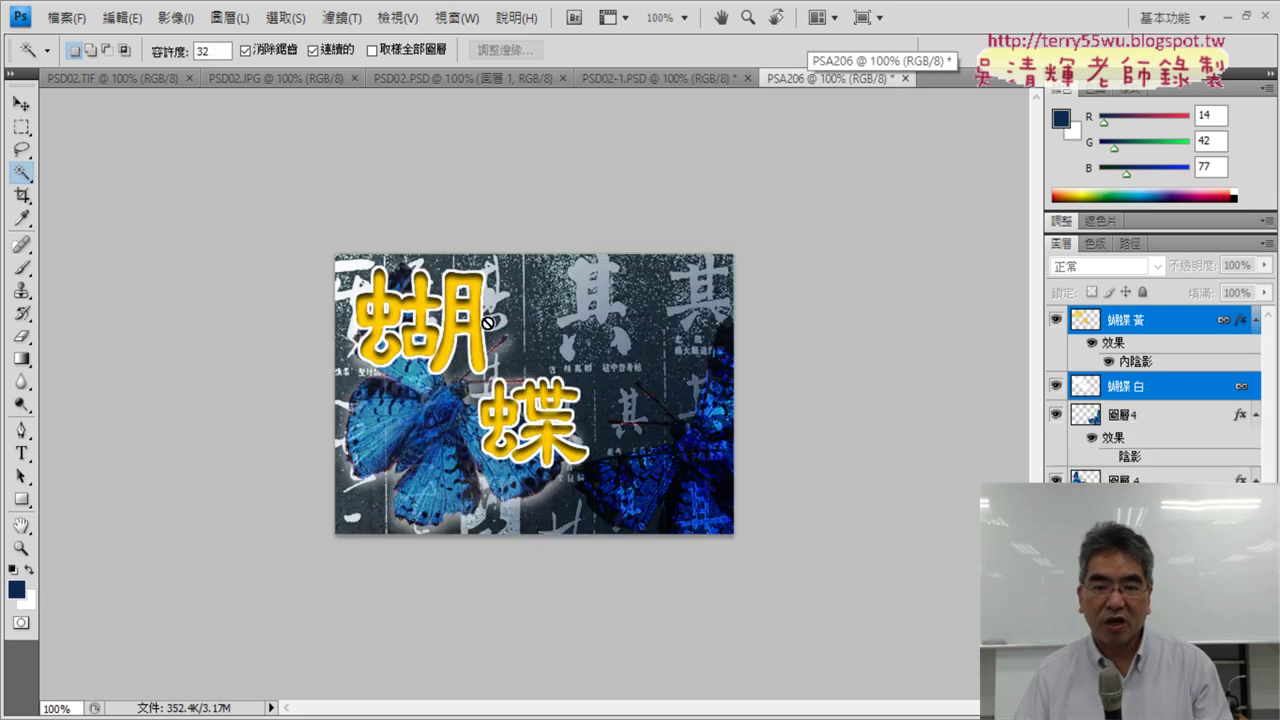
pyautogui.click(109, 80)
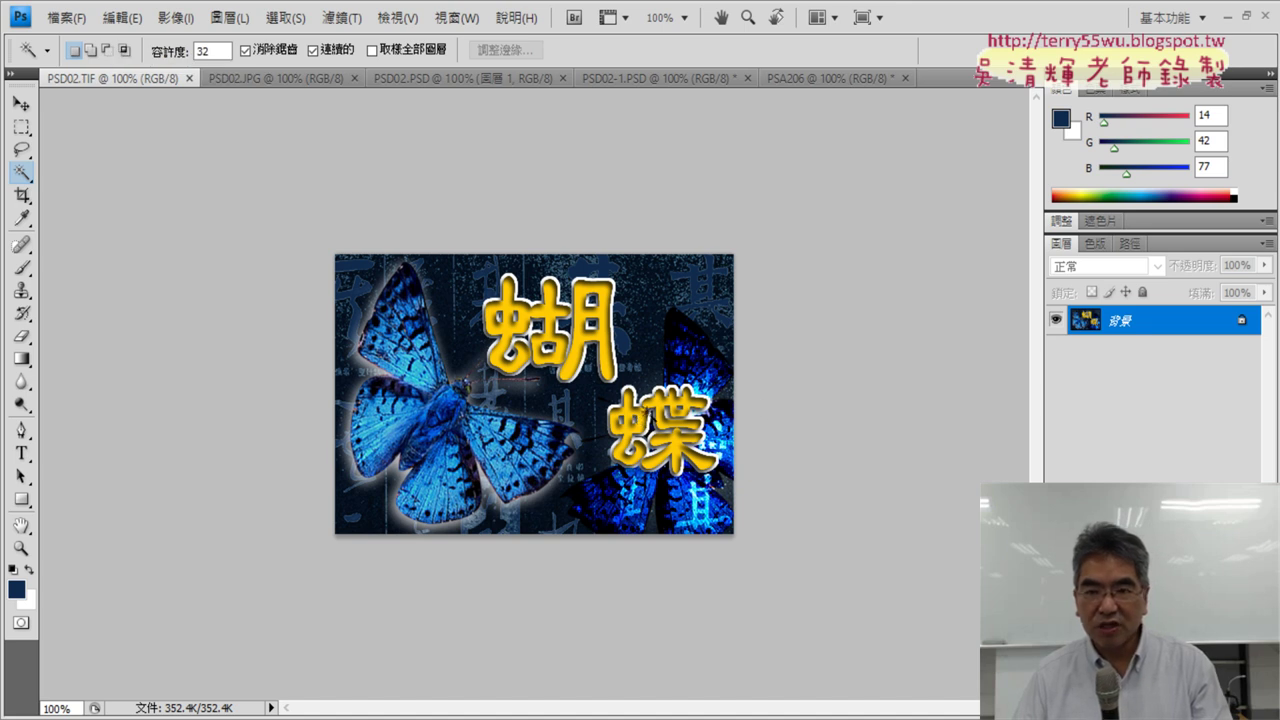
pyautogui.click(810, 80)
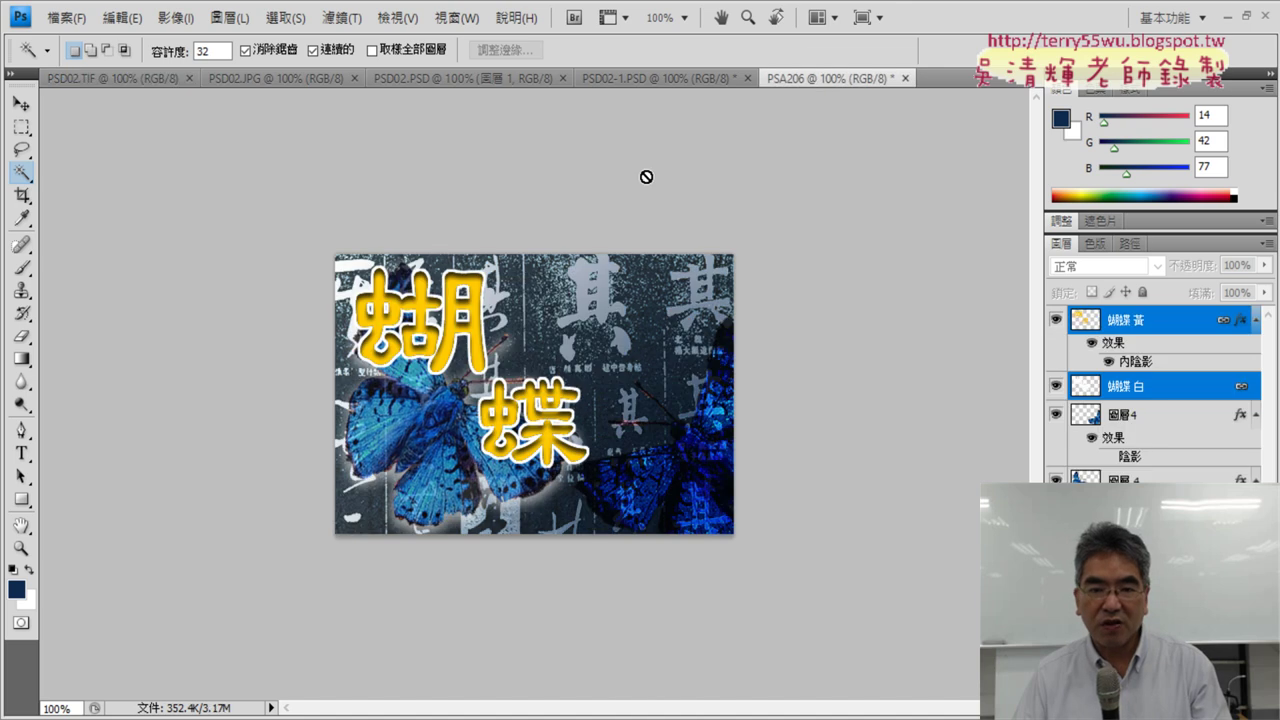
# - Move the linked 蝴蝶 text rightward over the butterflies, checking placement against PSD02.TIF
pyautogui.click(21, 104)
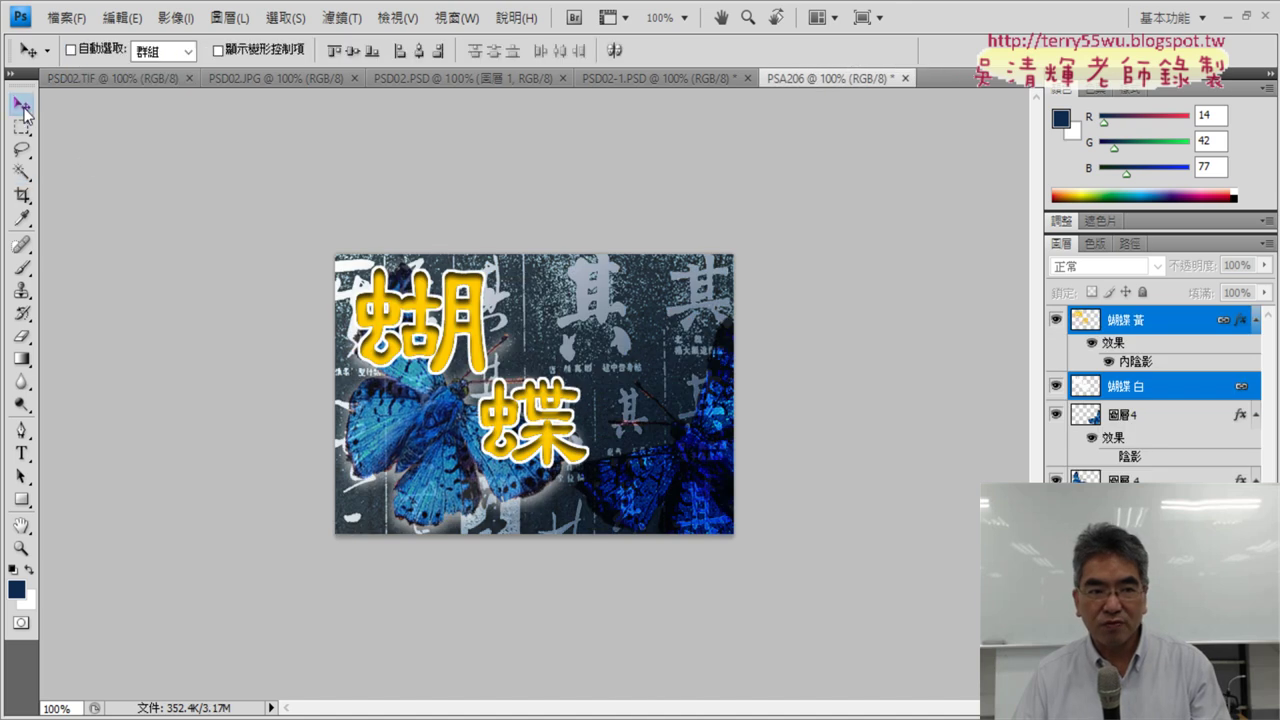
pyautogui.moveTo(456, 332)
pyautogui.mouseDown()
pyautogui.moveTo(580, 322)
pyautogui.moveTo(582, 338)
pyautogui.mouseUp()
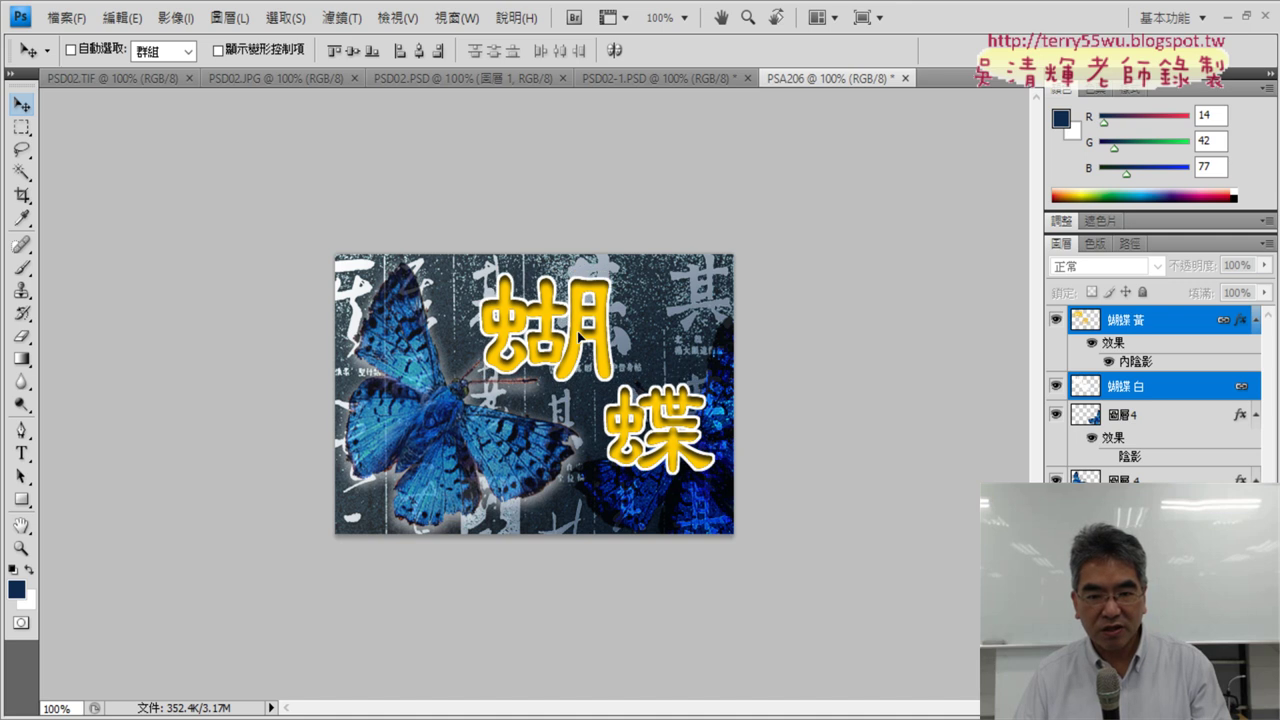
pyautogui.click(150, 78)
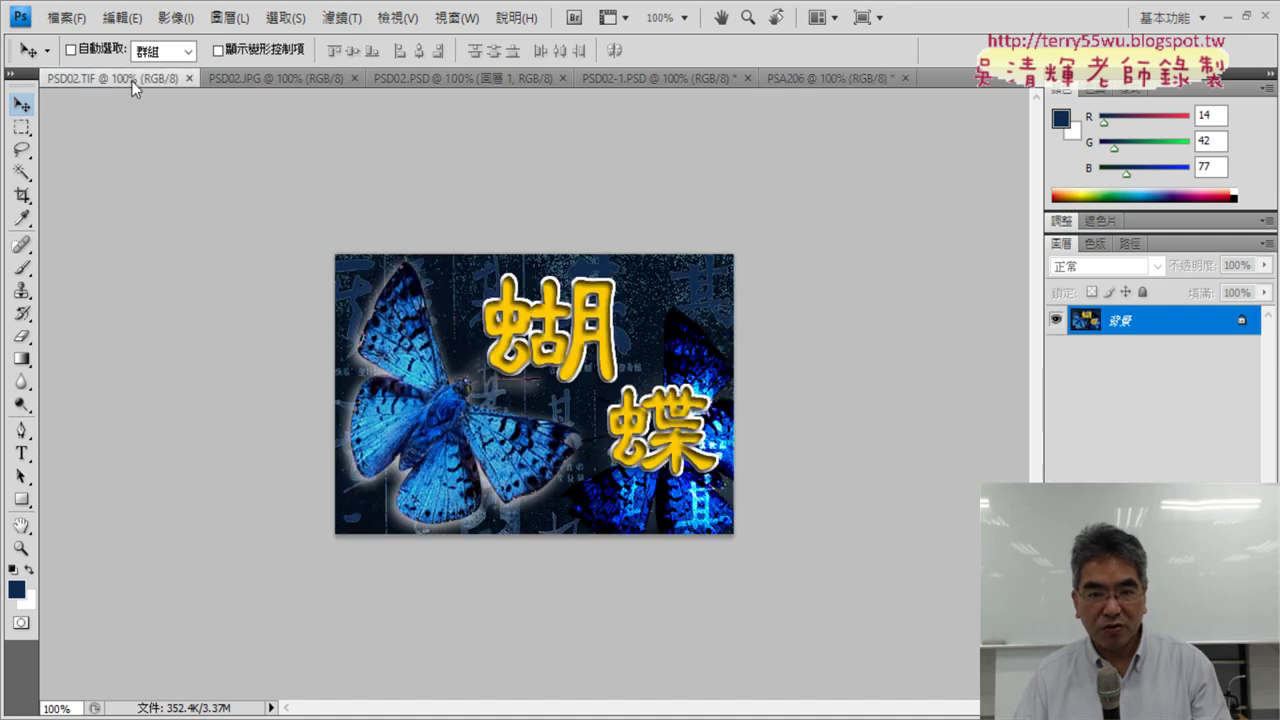
pyautogui.click(824, 76)
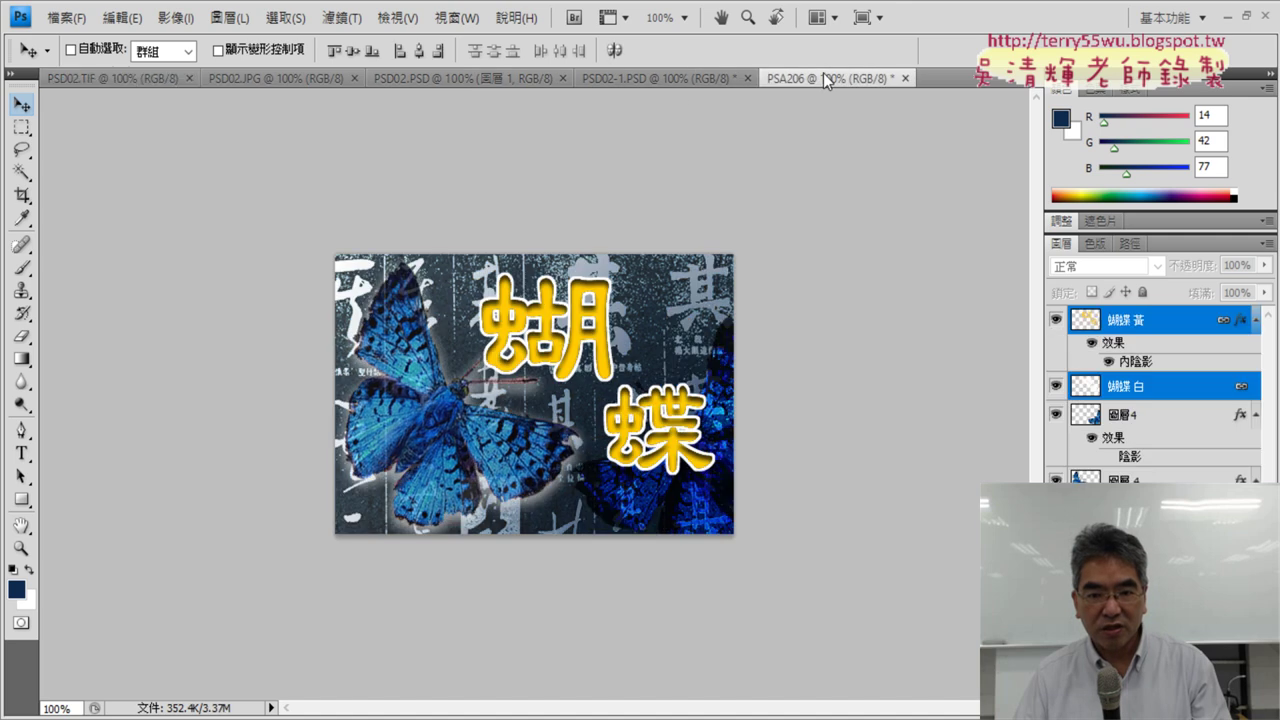
pyautogui.click(119, 76)
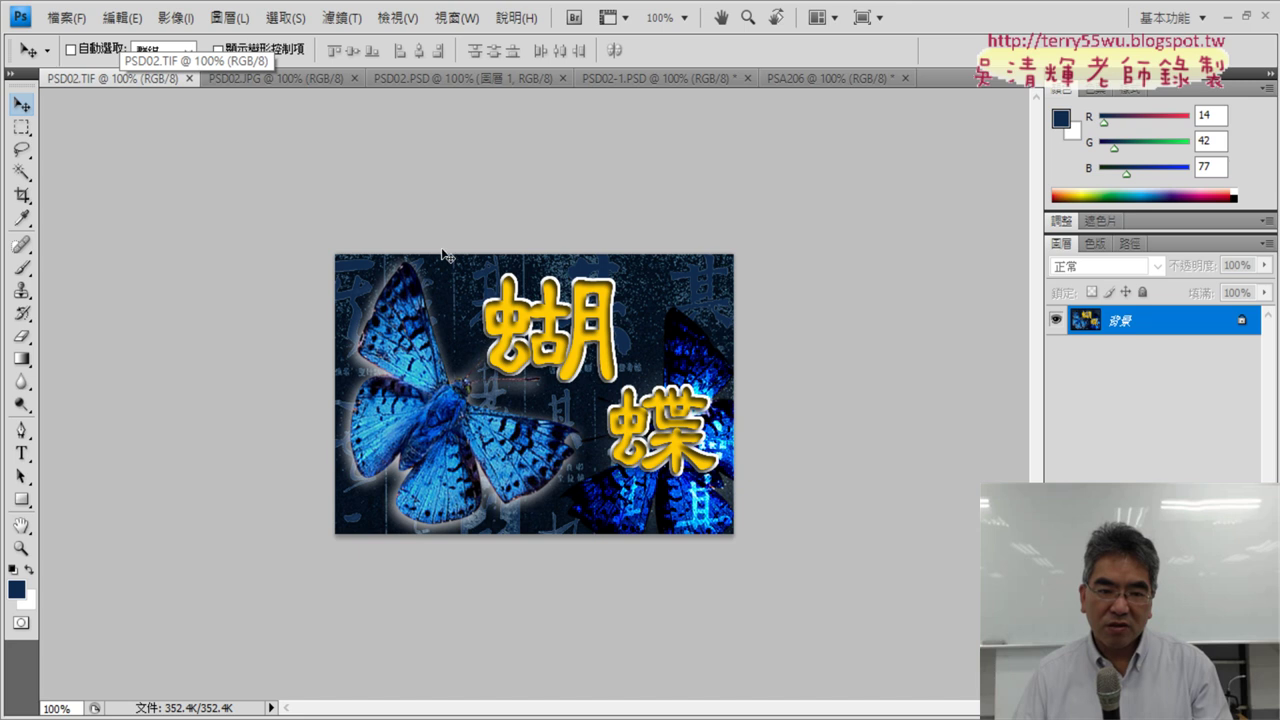
pyautogui.click(877, 82)
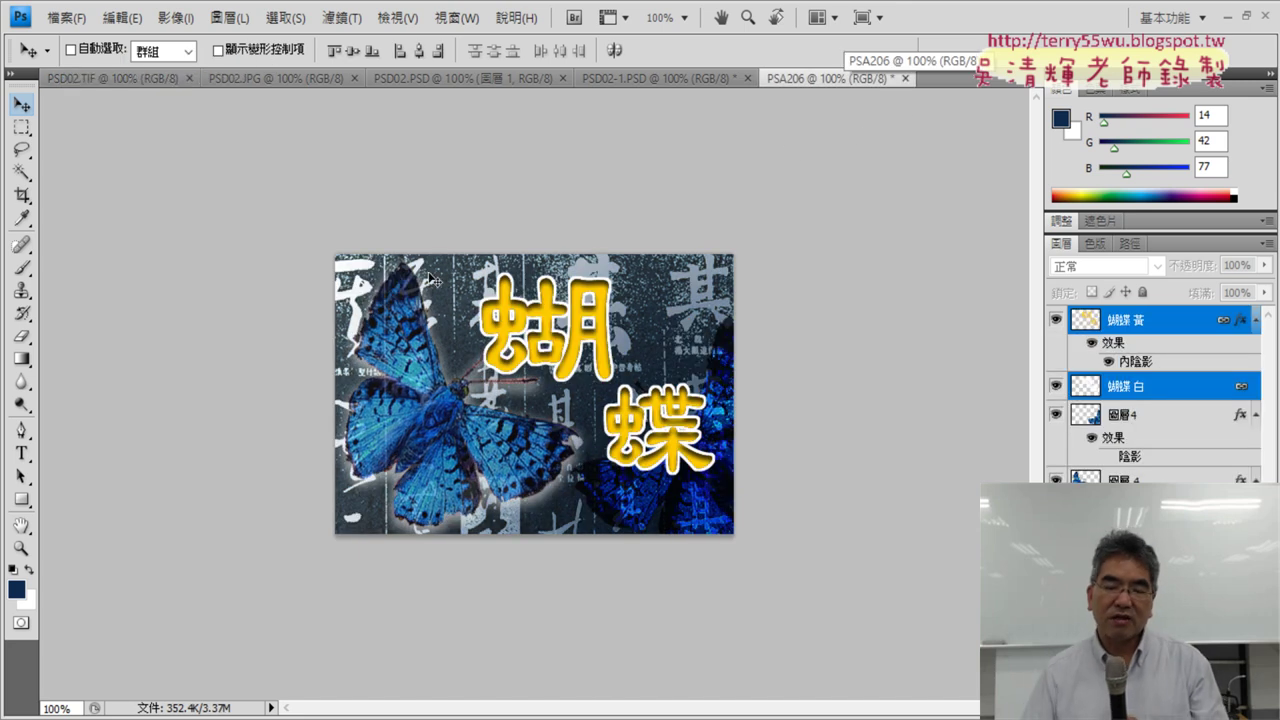